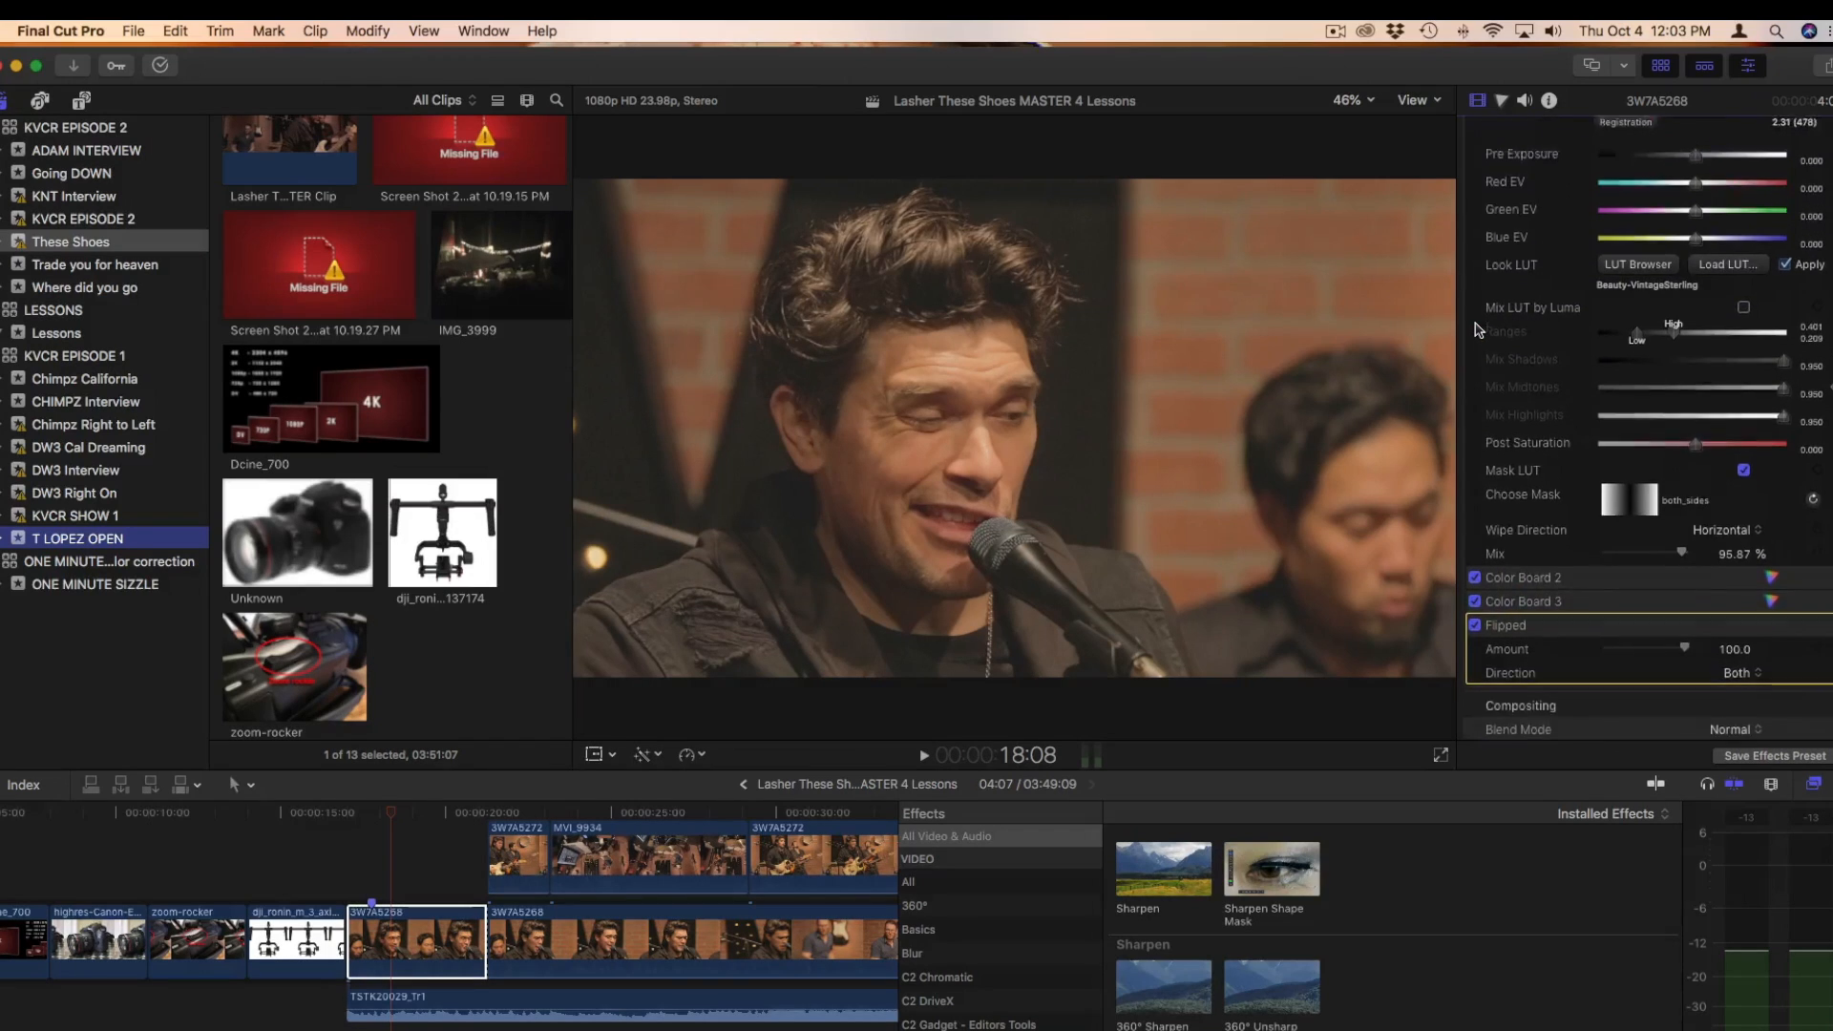
Turn the remaining disabled color effects, including Apply Camera LUT, back on for clip 3W7A5268
click(1474, 270)
click(1474, 246)
scroll(1477, 251, up, 4)
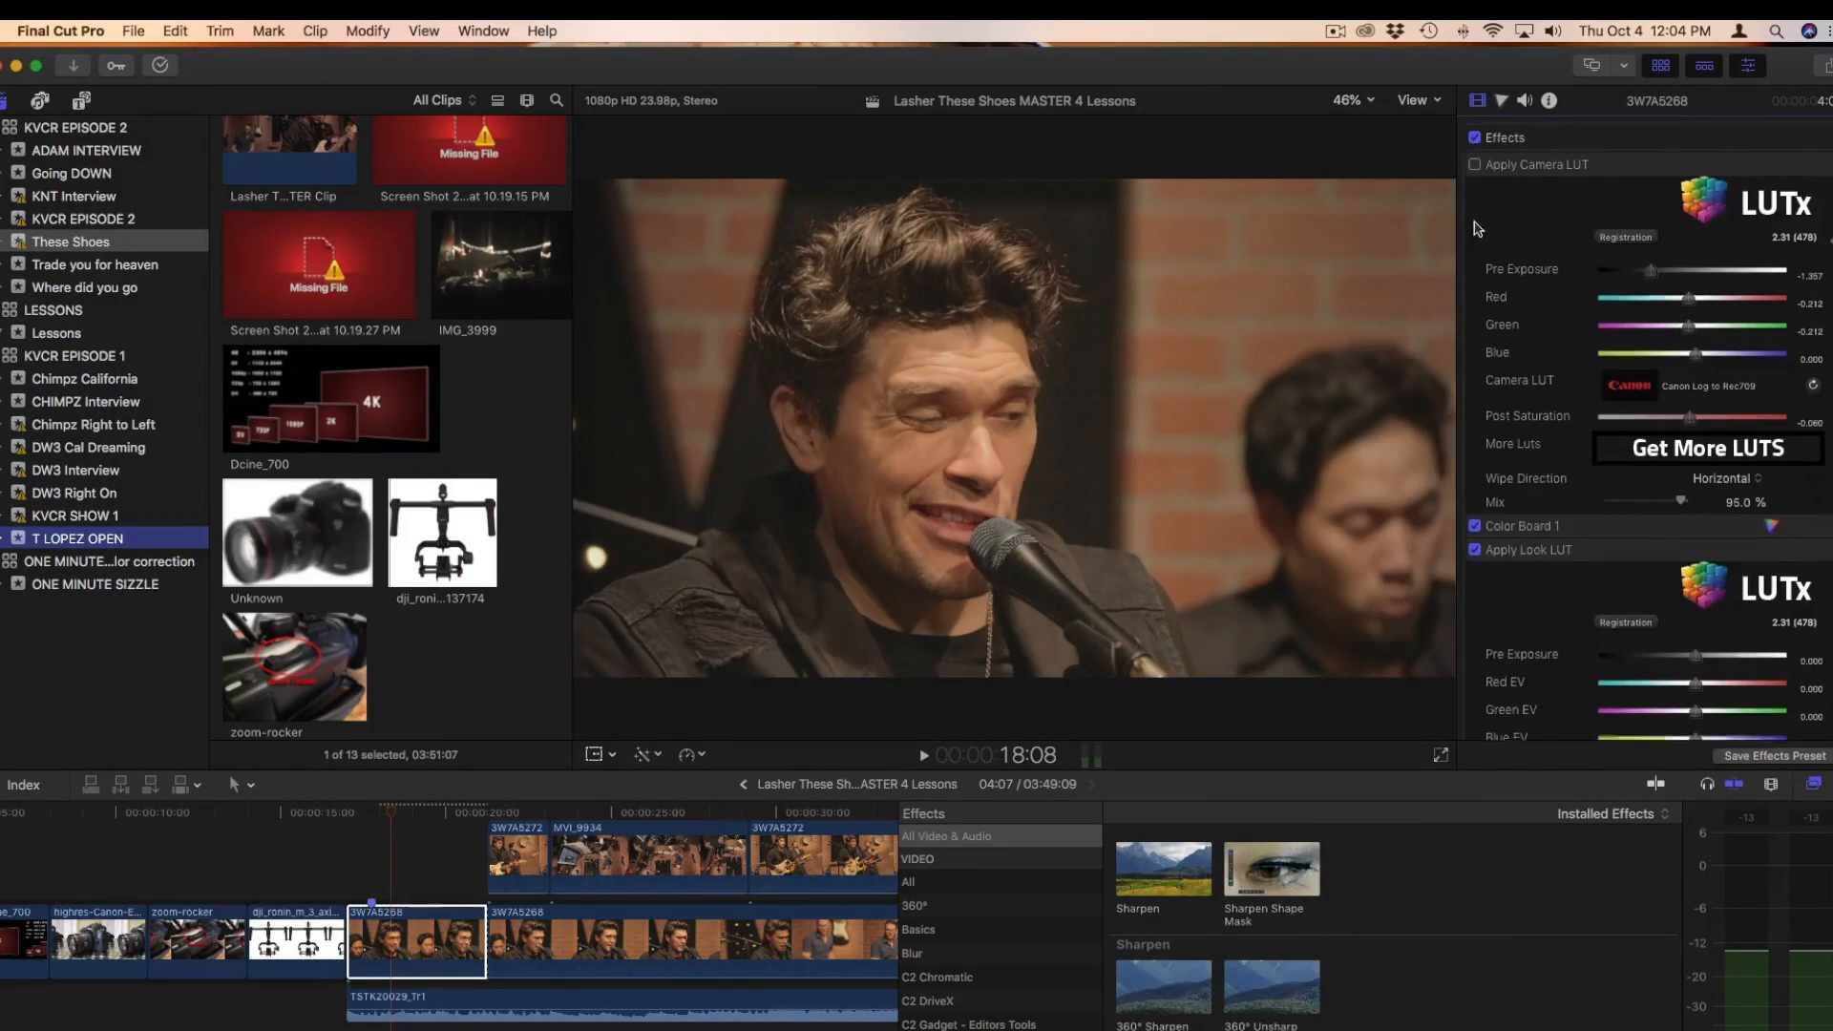
click(1475, 161)
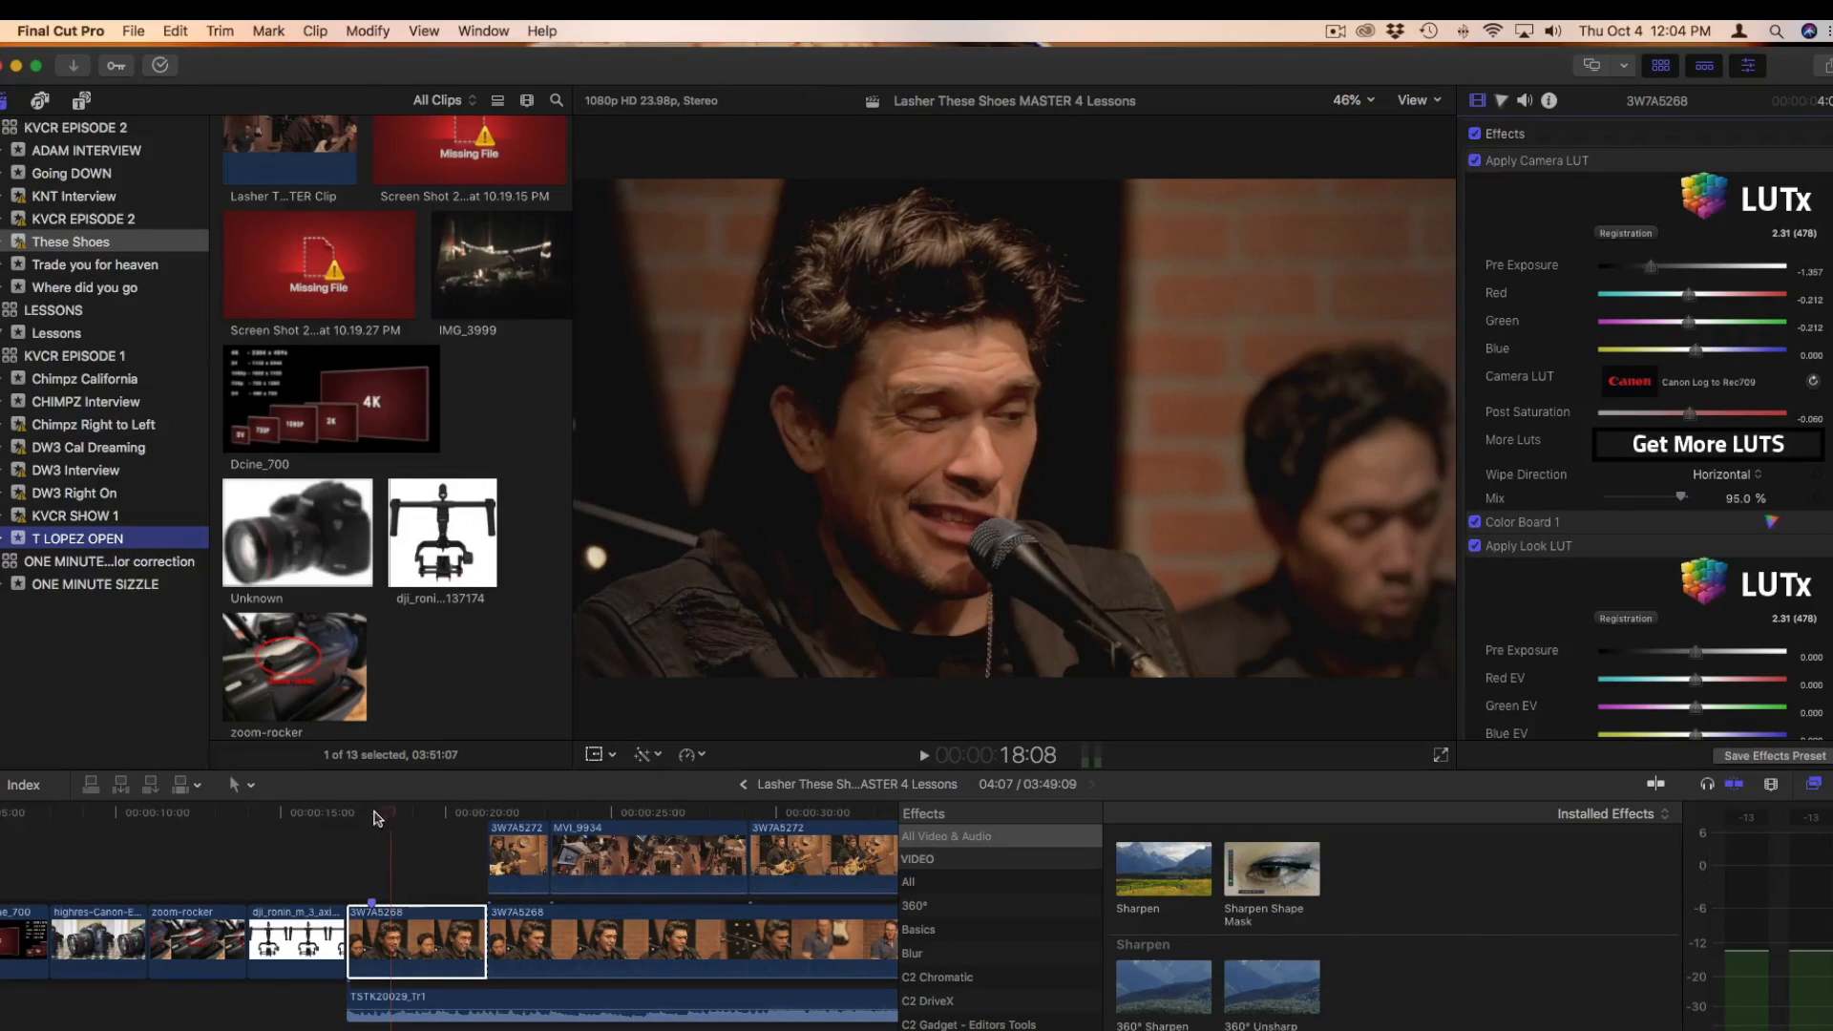
Play the graded sequence from the start of clip 3W7A5268 at 17:00 through to the singer's close-up at the microphone
click(344, 814)
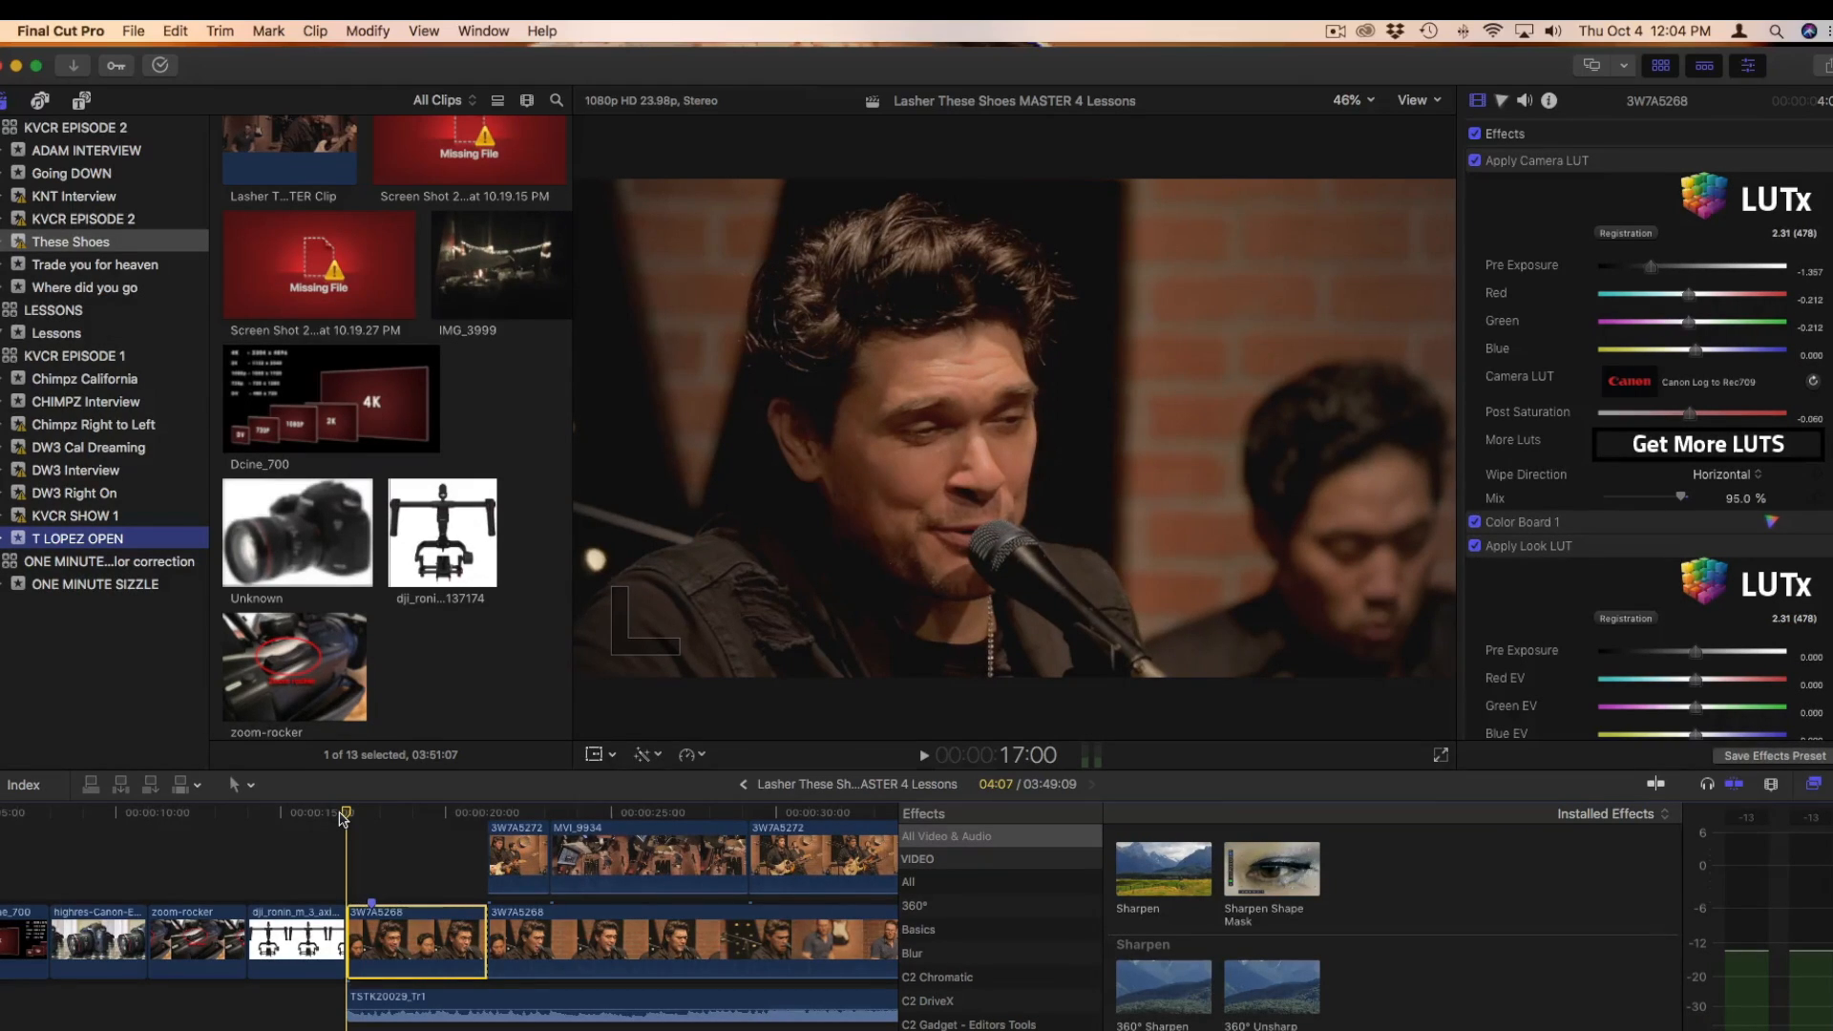
key(space)
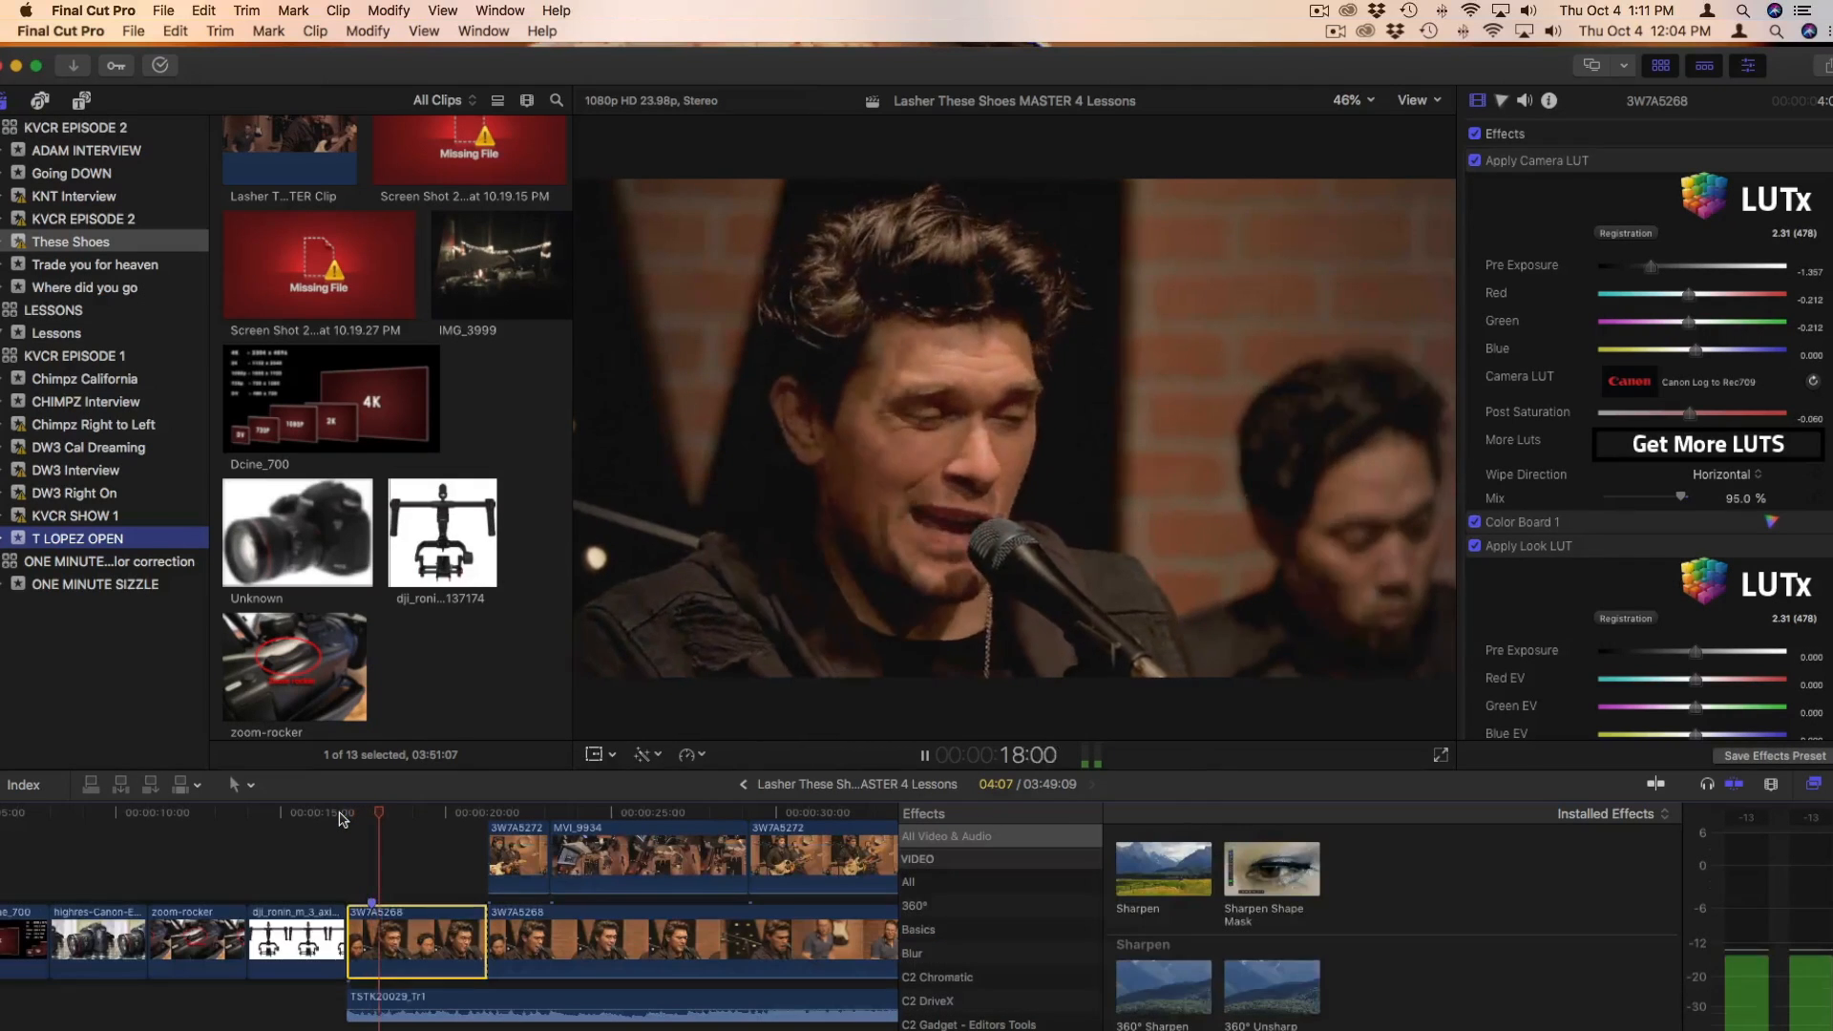
key(XF86AudioRaiseVolume)
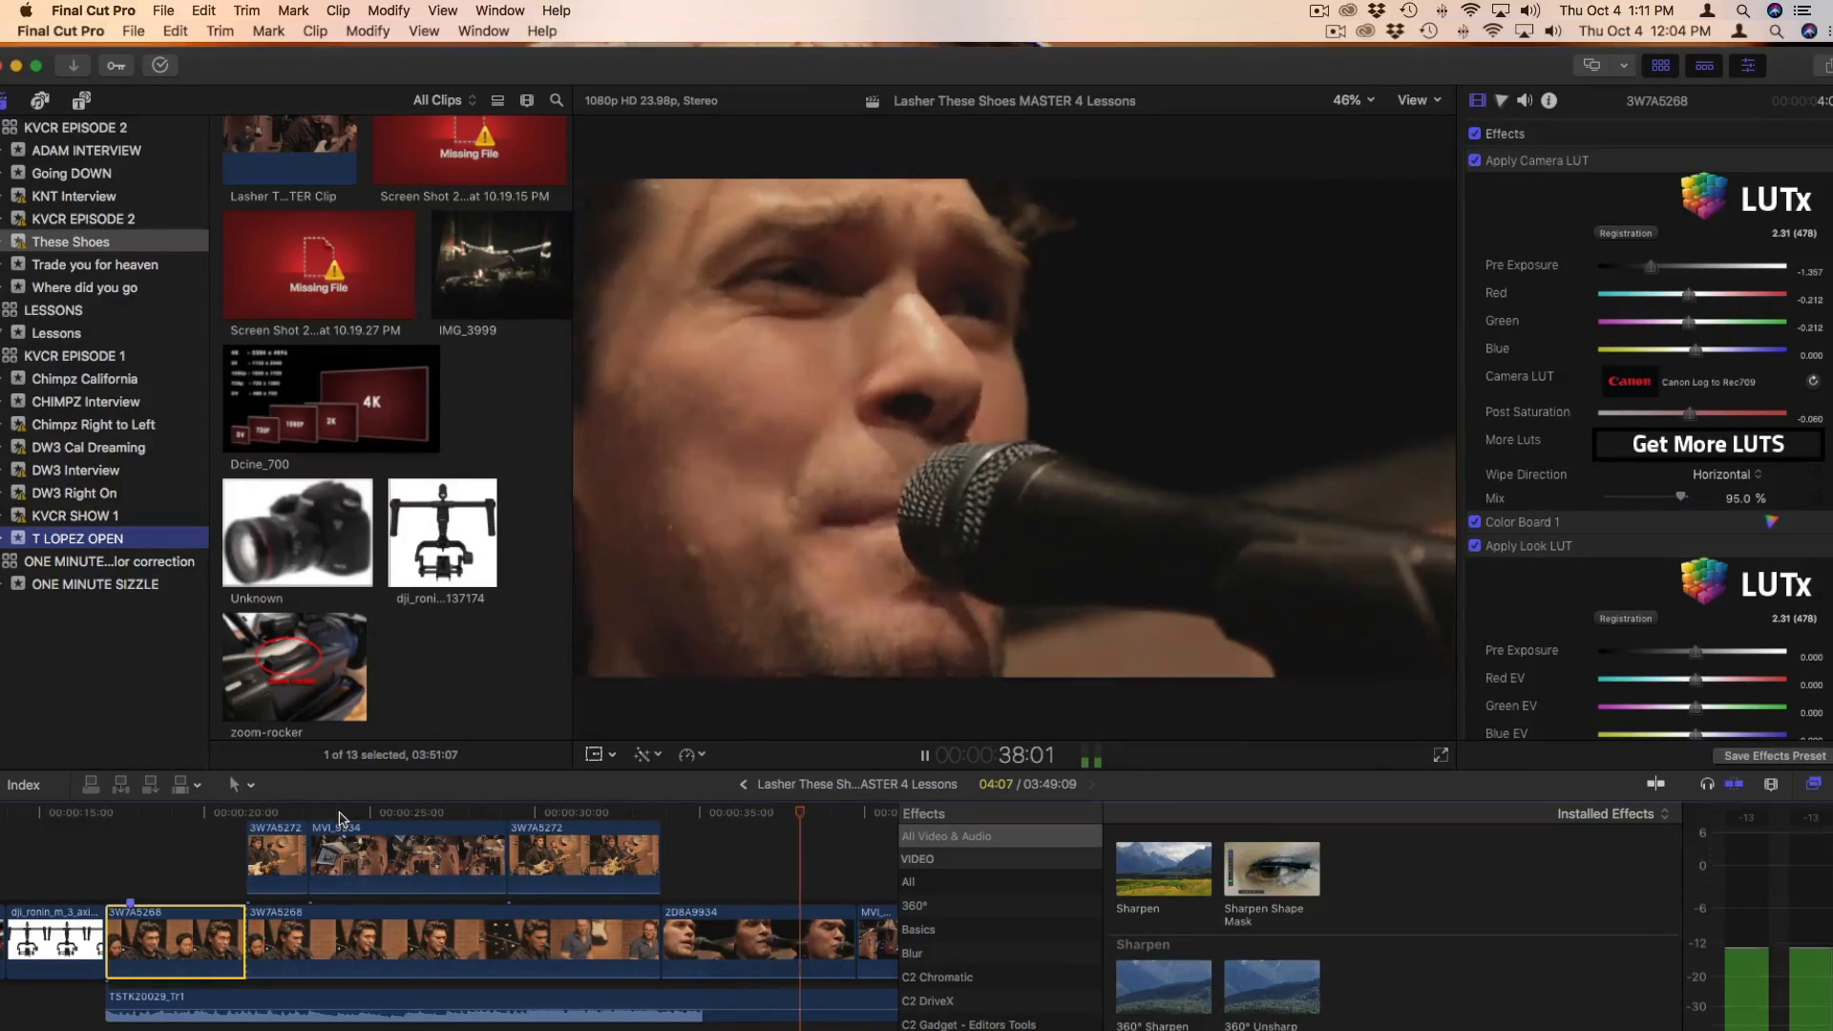
key(space)
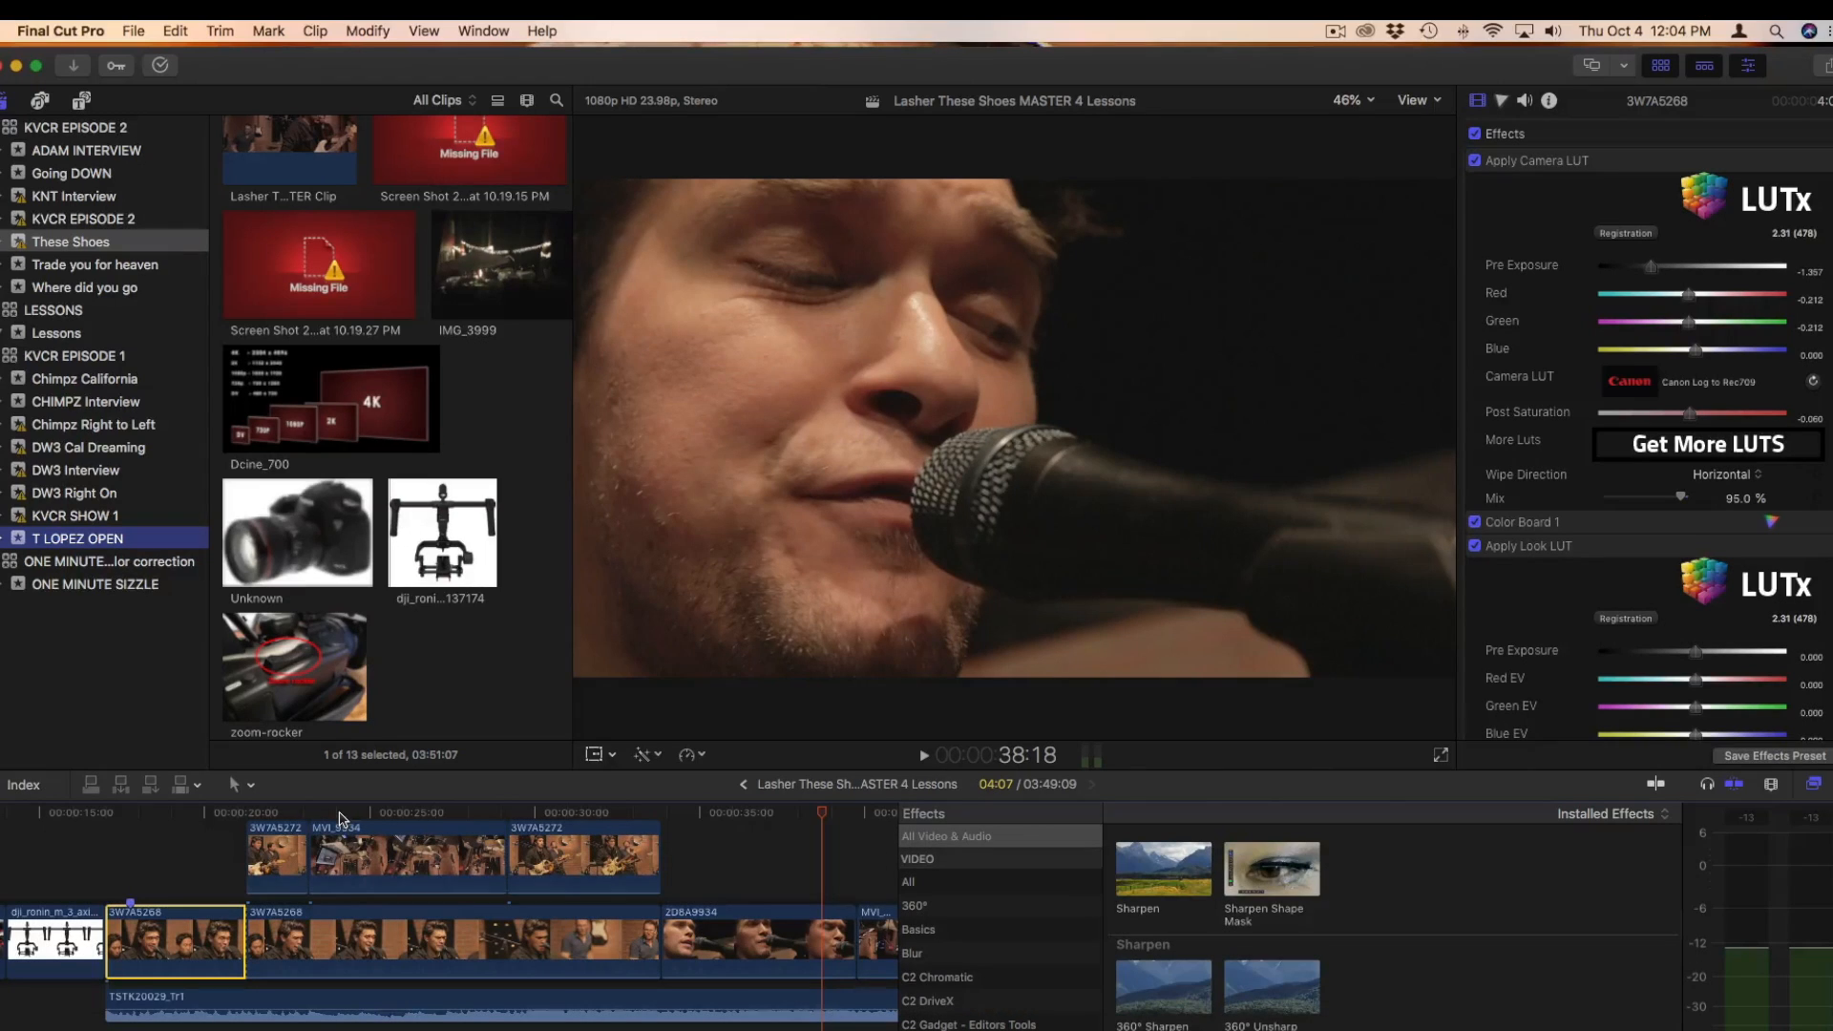
Play the connected clip MVI_9934 to review its camera move from the keyboard to the drummer
click(107, 814)
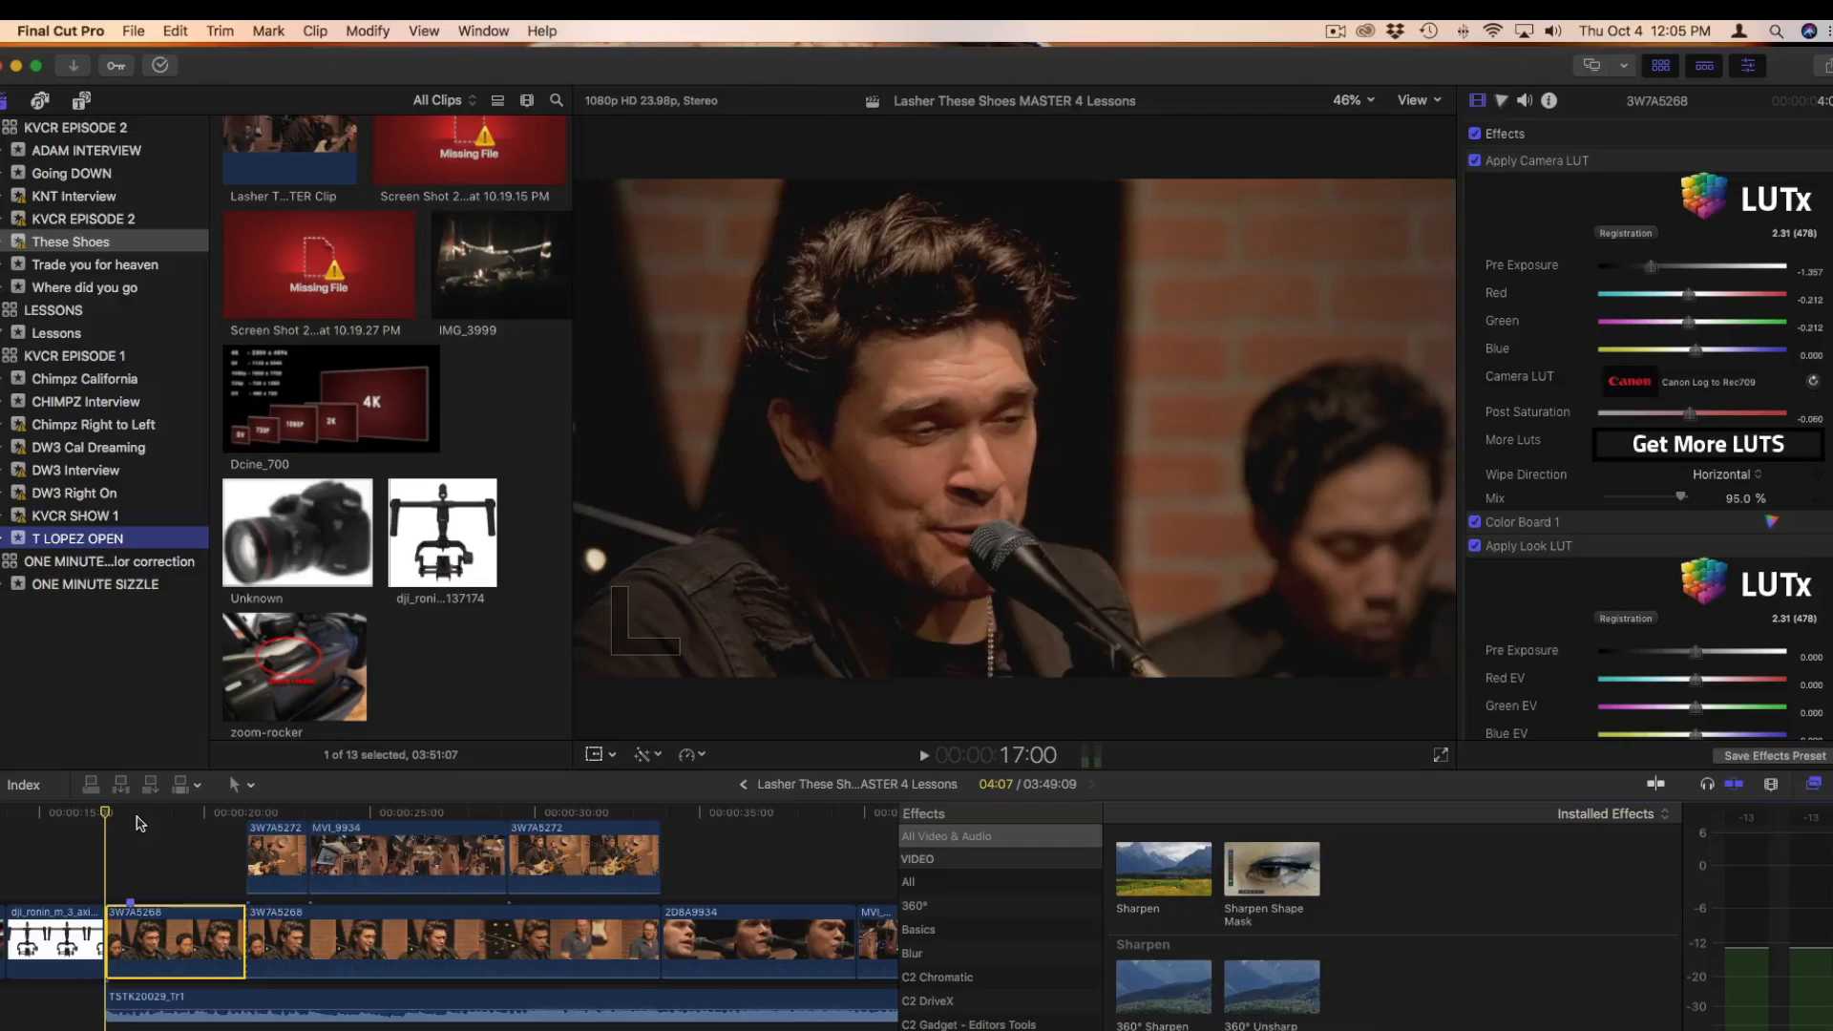
click(310, 810)
key(space)
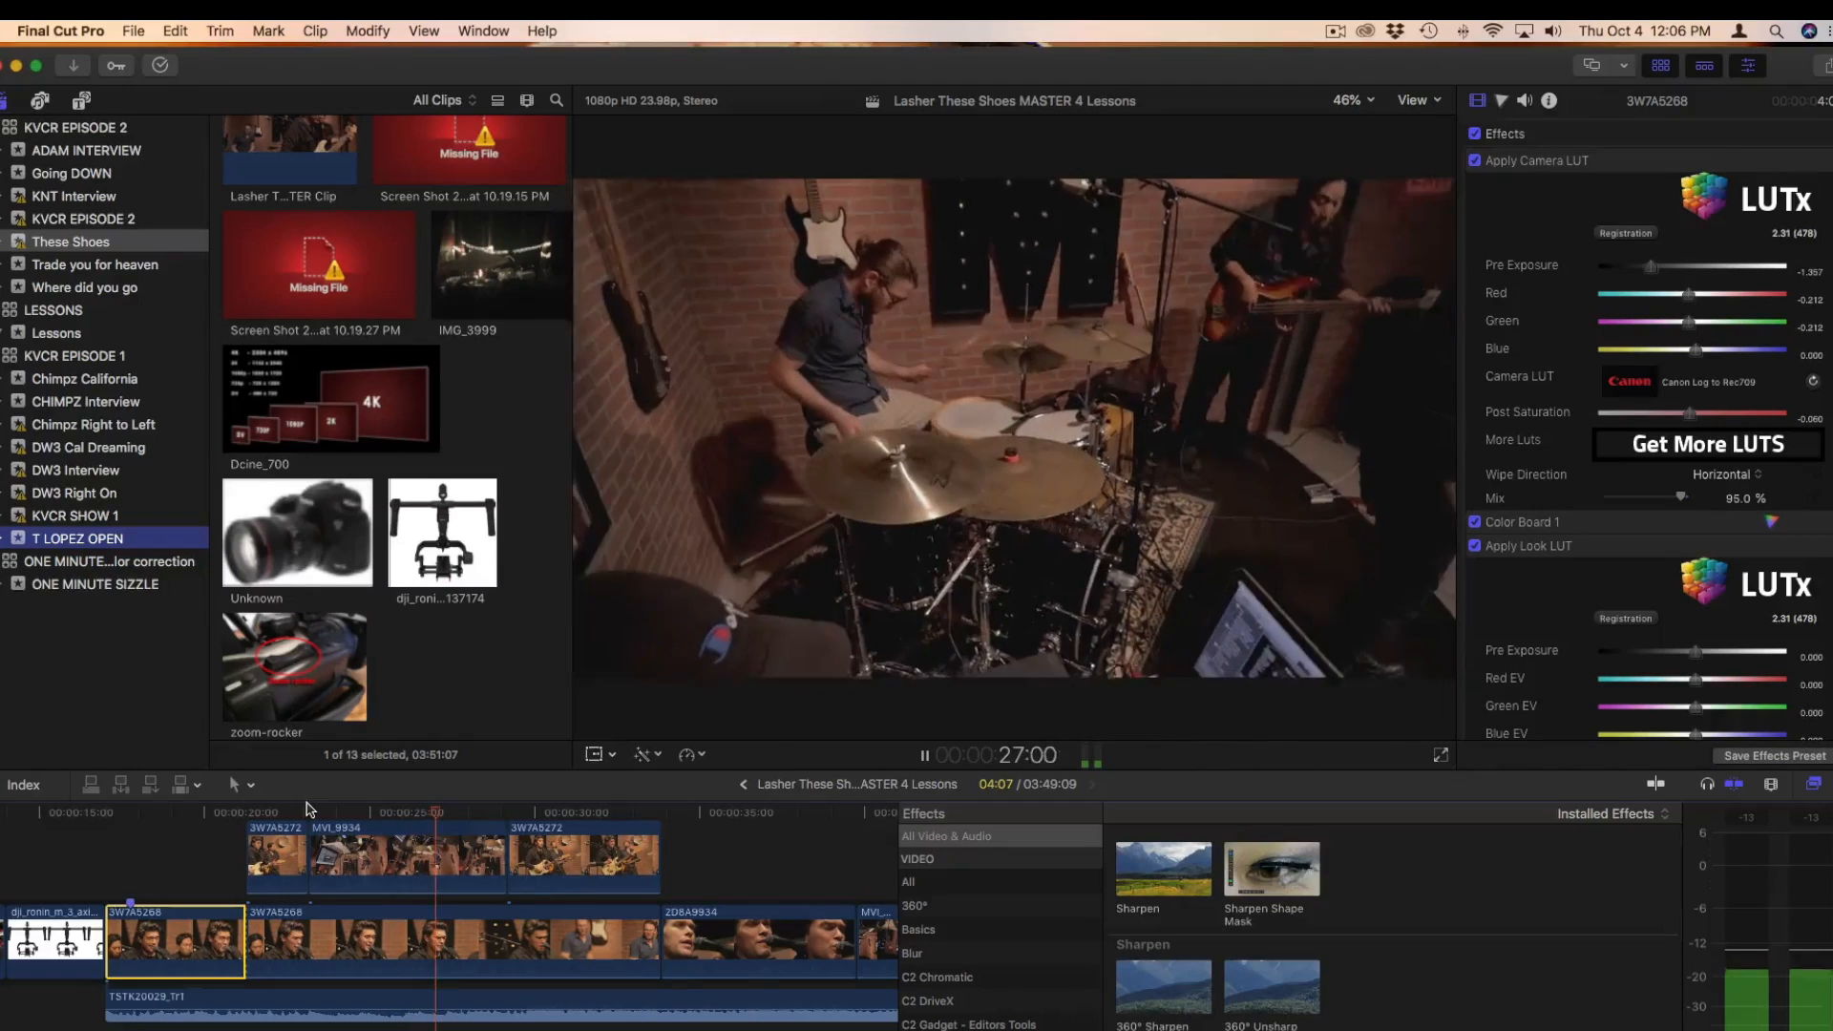
key(space)
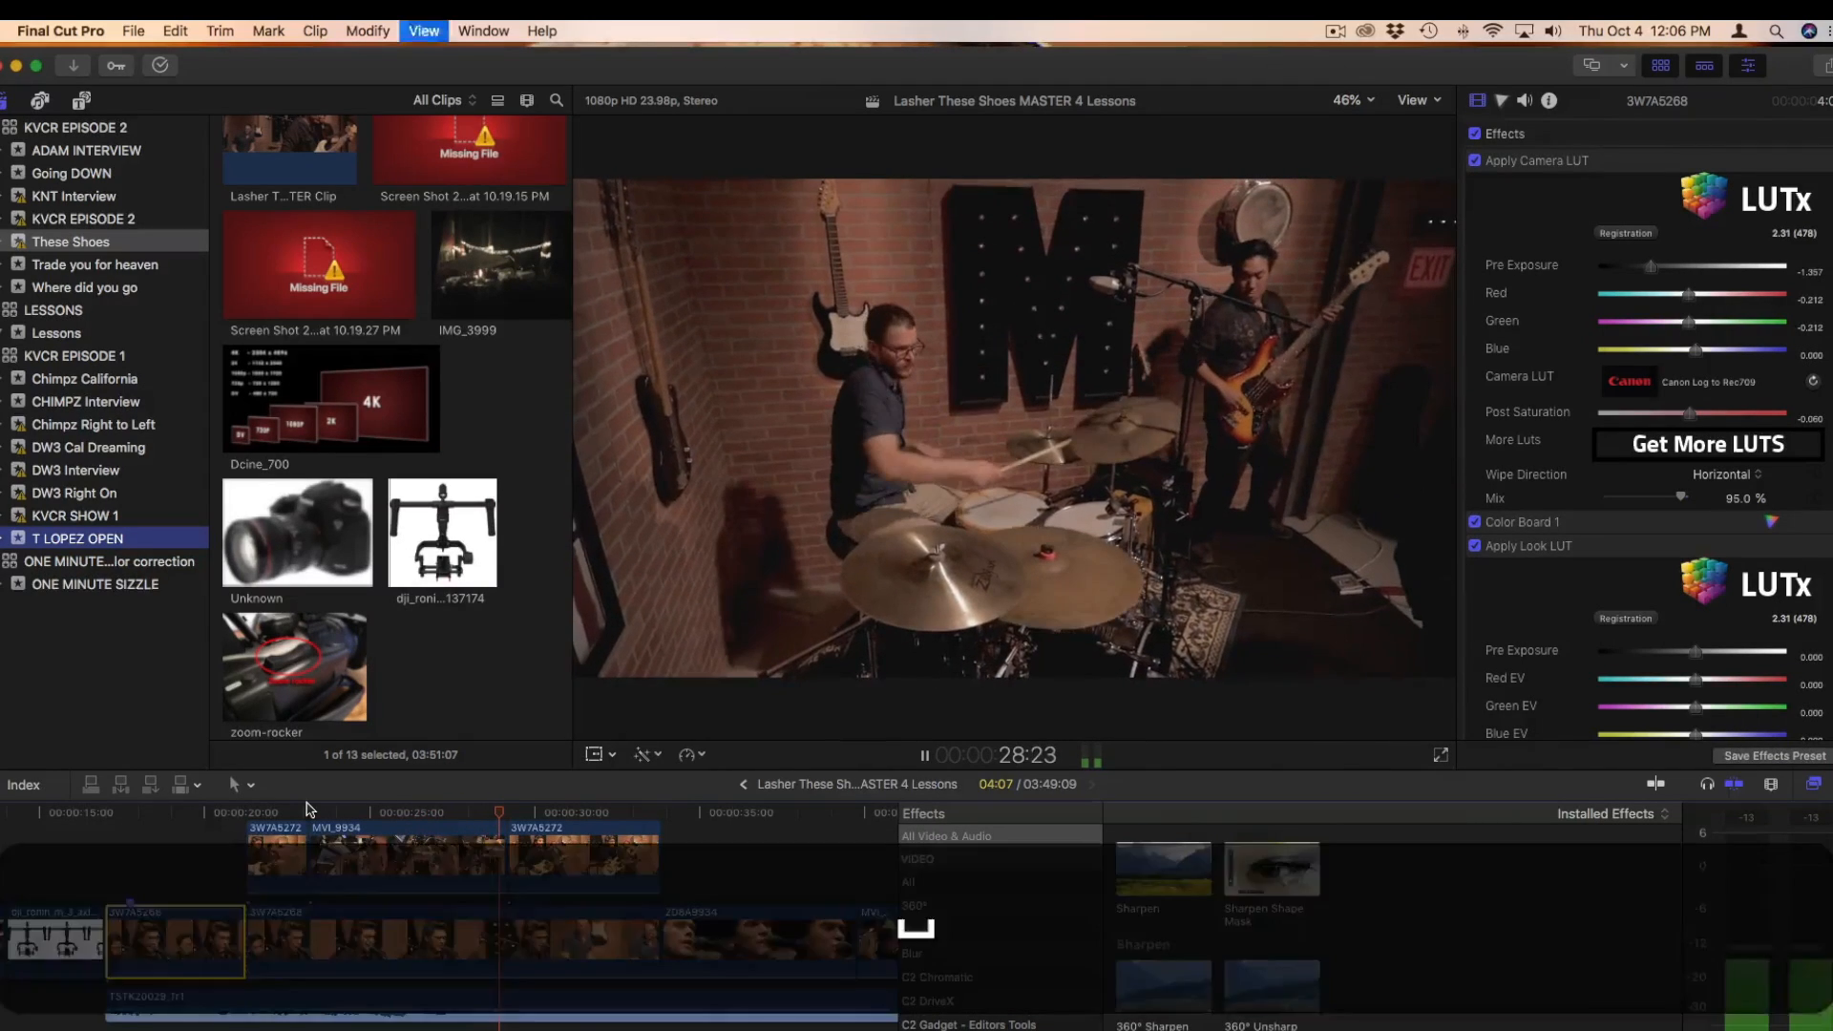
Add a Transform keyframe on the first frame of clip MVI_9934, at 23:04
click(349, 811)
drag(350, 811, 308, 811)
click(355, 857)
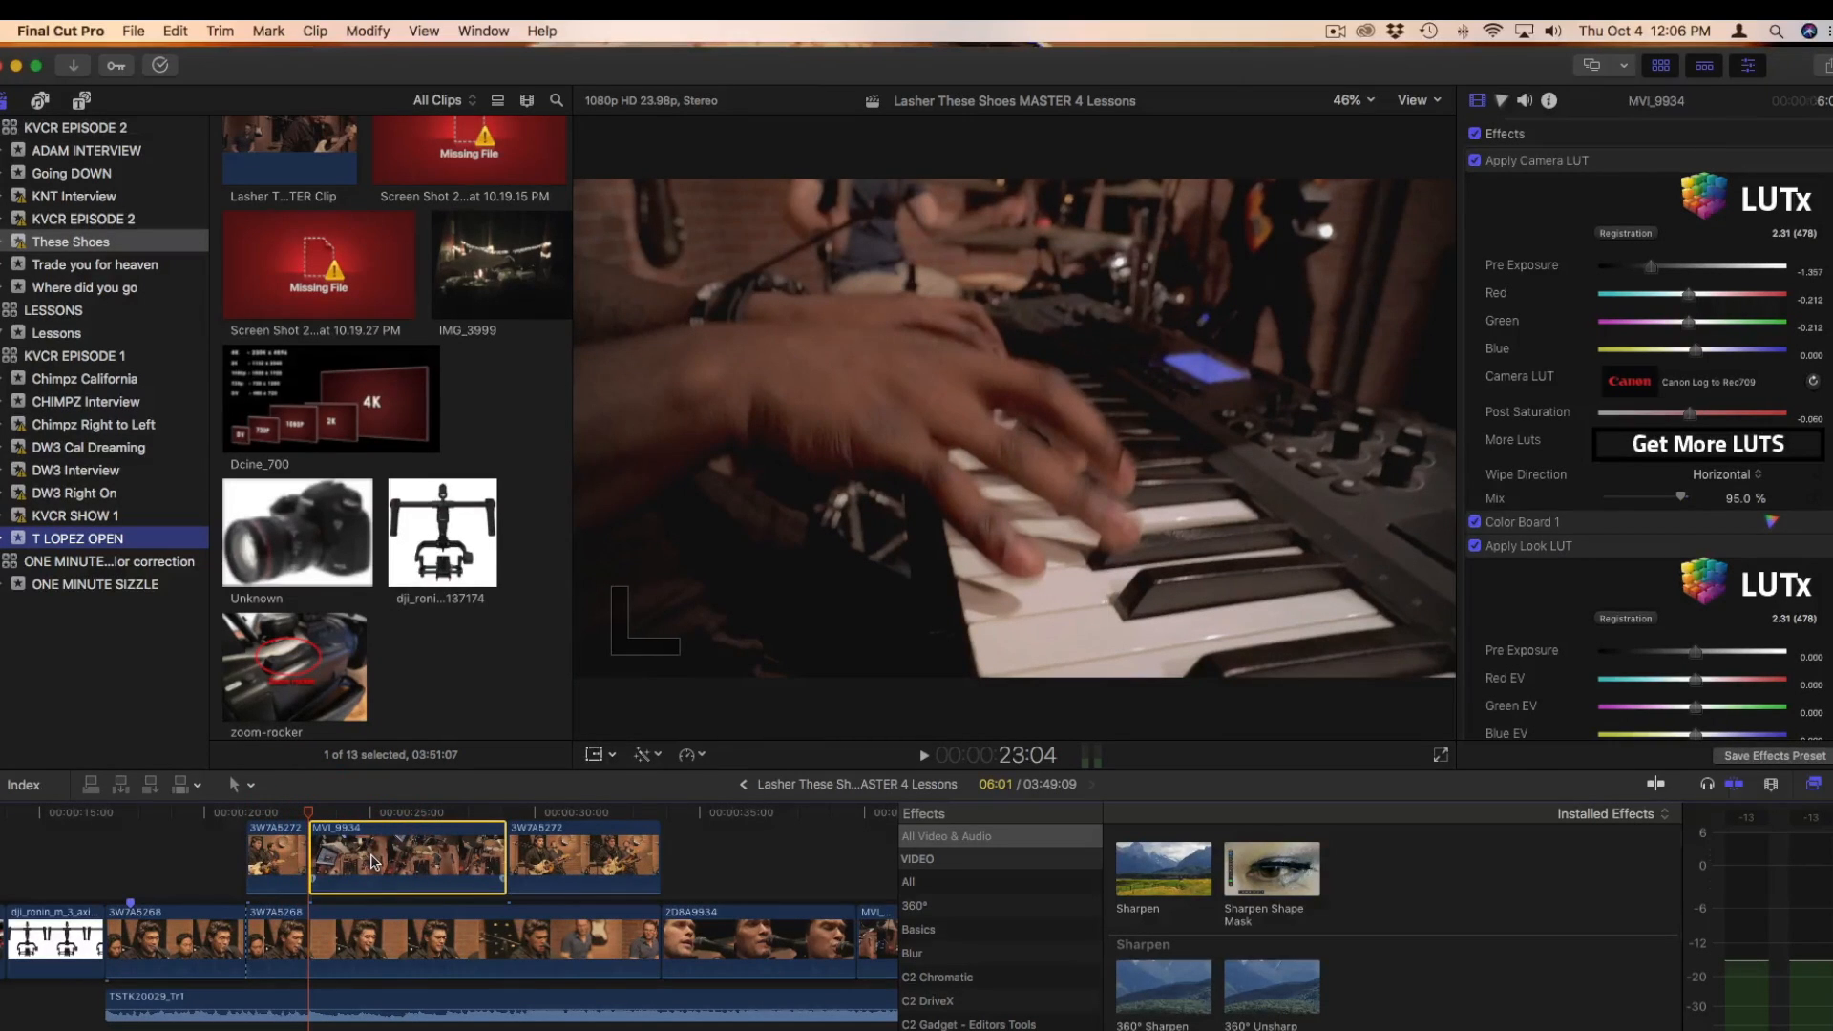
scroll(365, 853, up, 2)
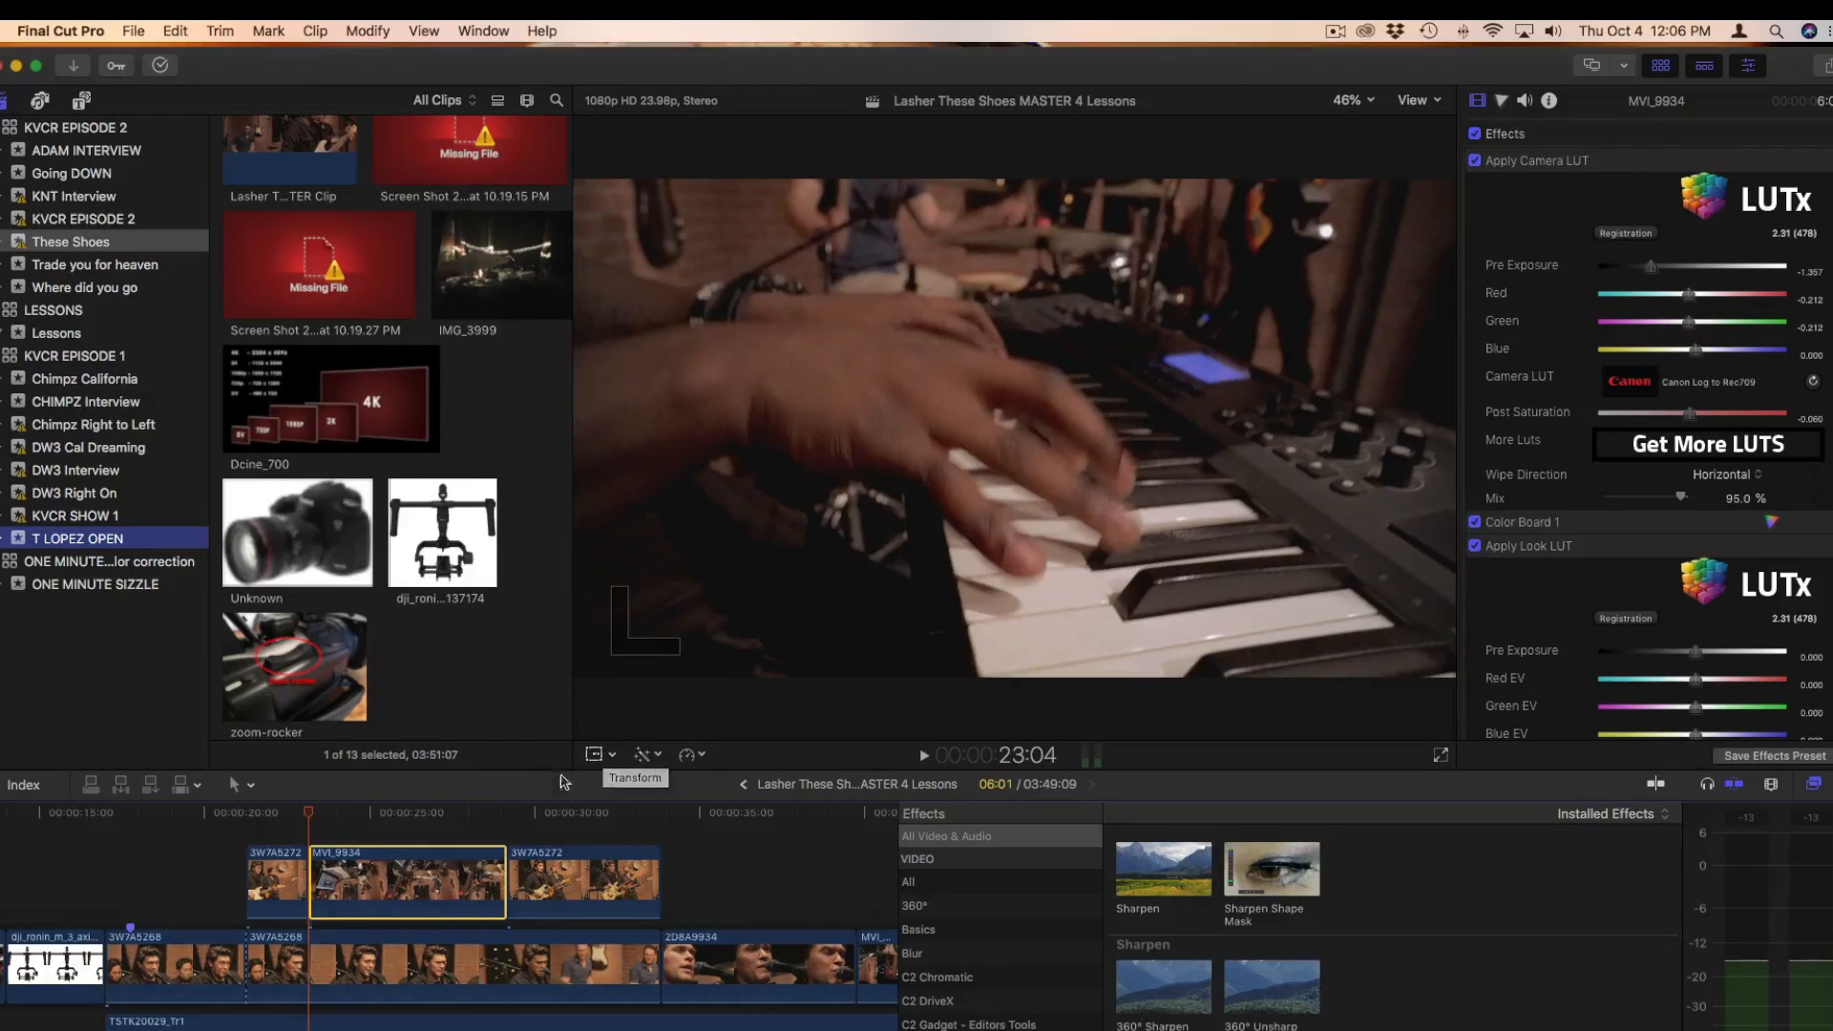
click(596, 755)
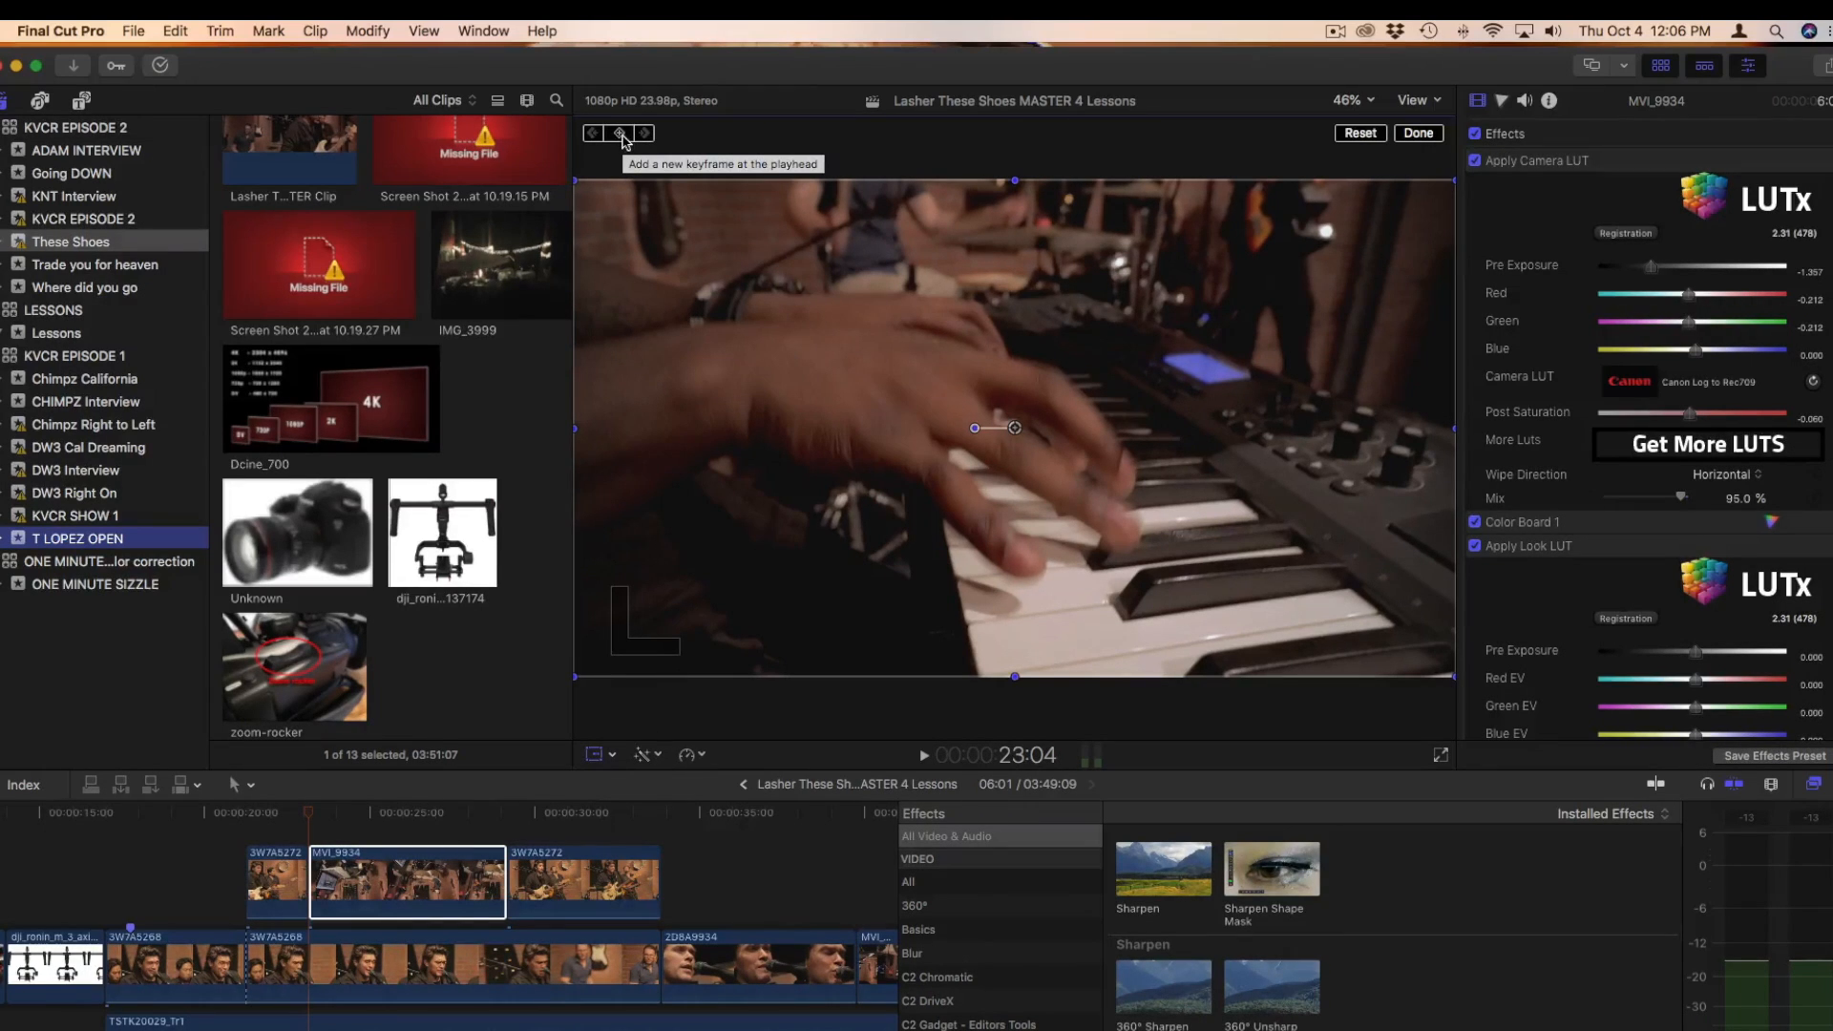
scroll(1657, 557, down, 5)
scroll(1657, 558, down, 10)
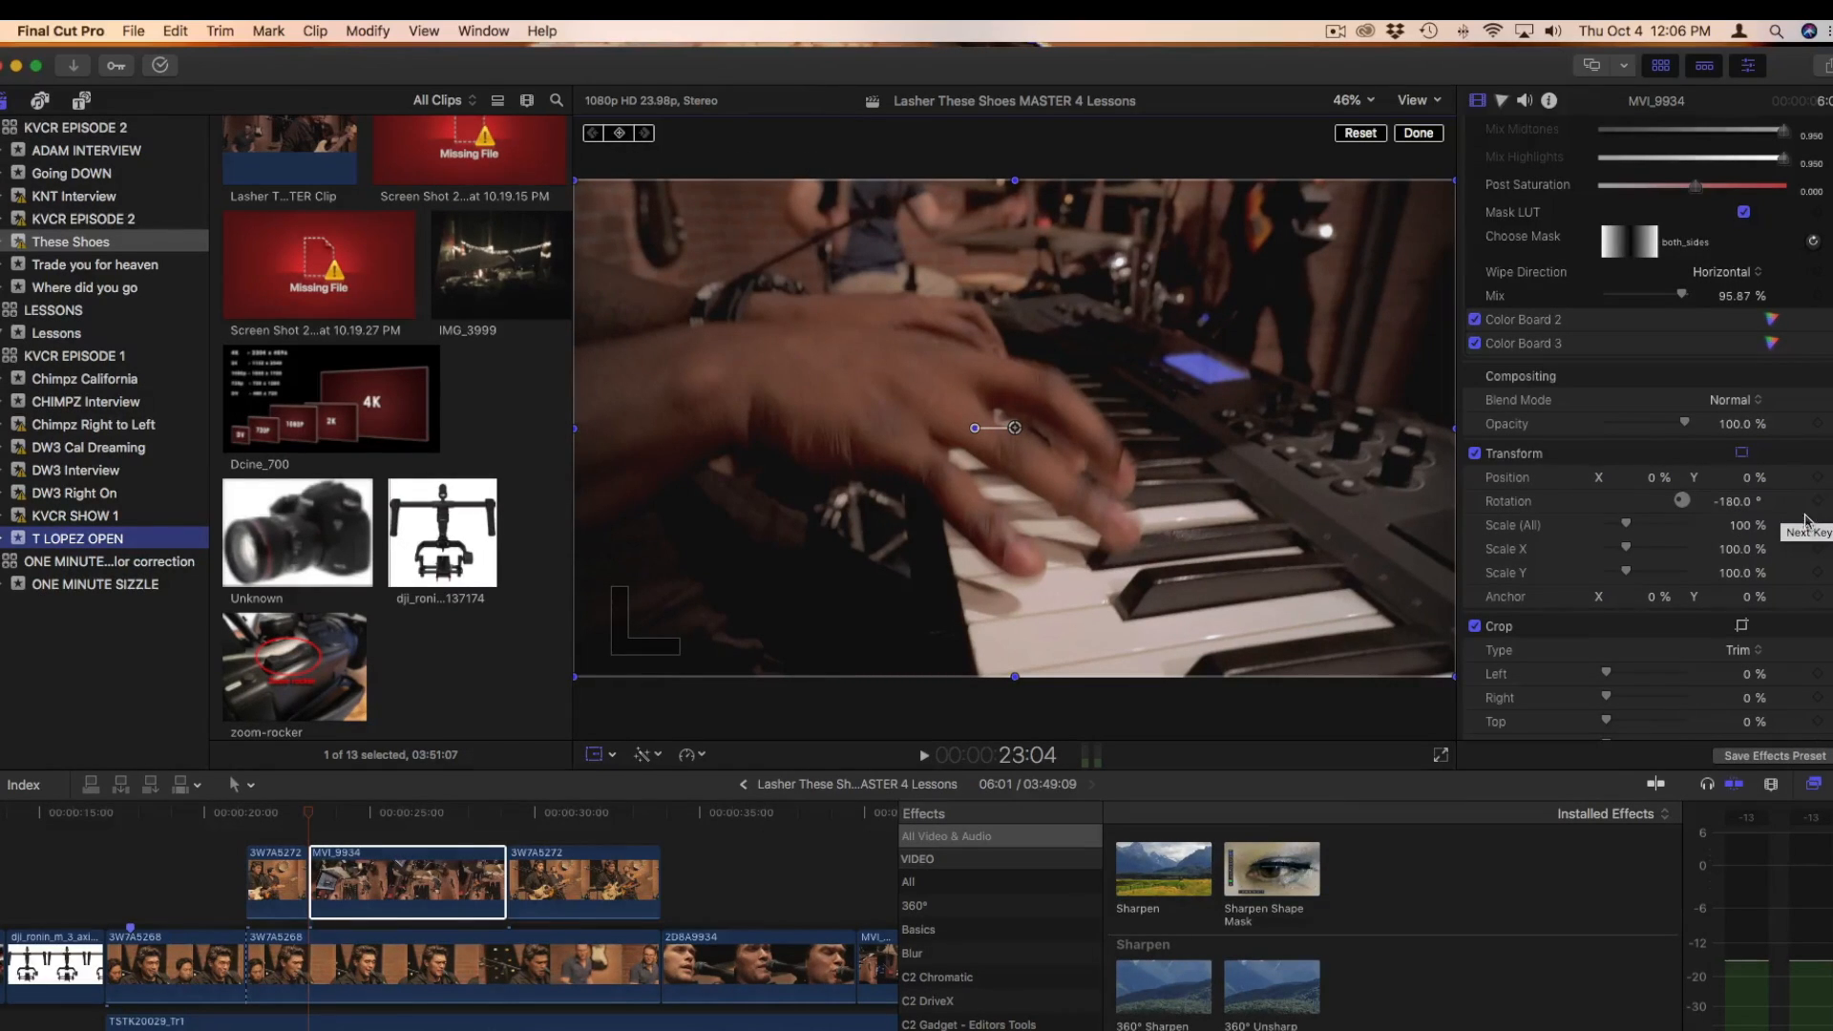
click(621, 134)
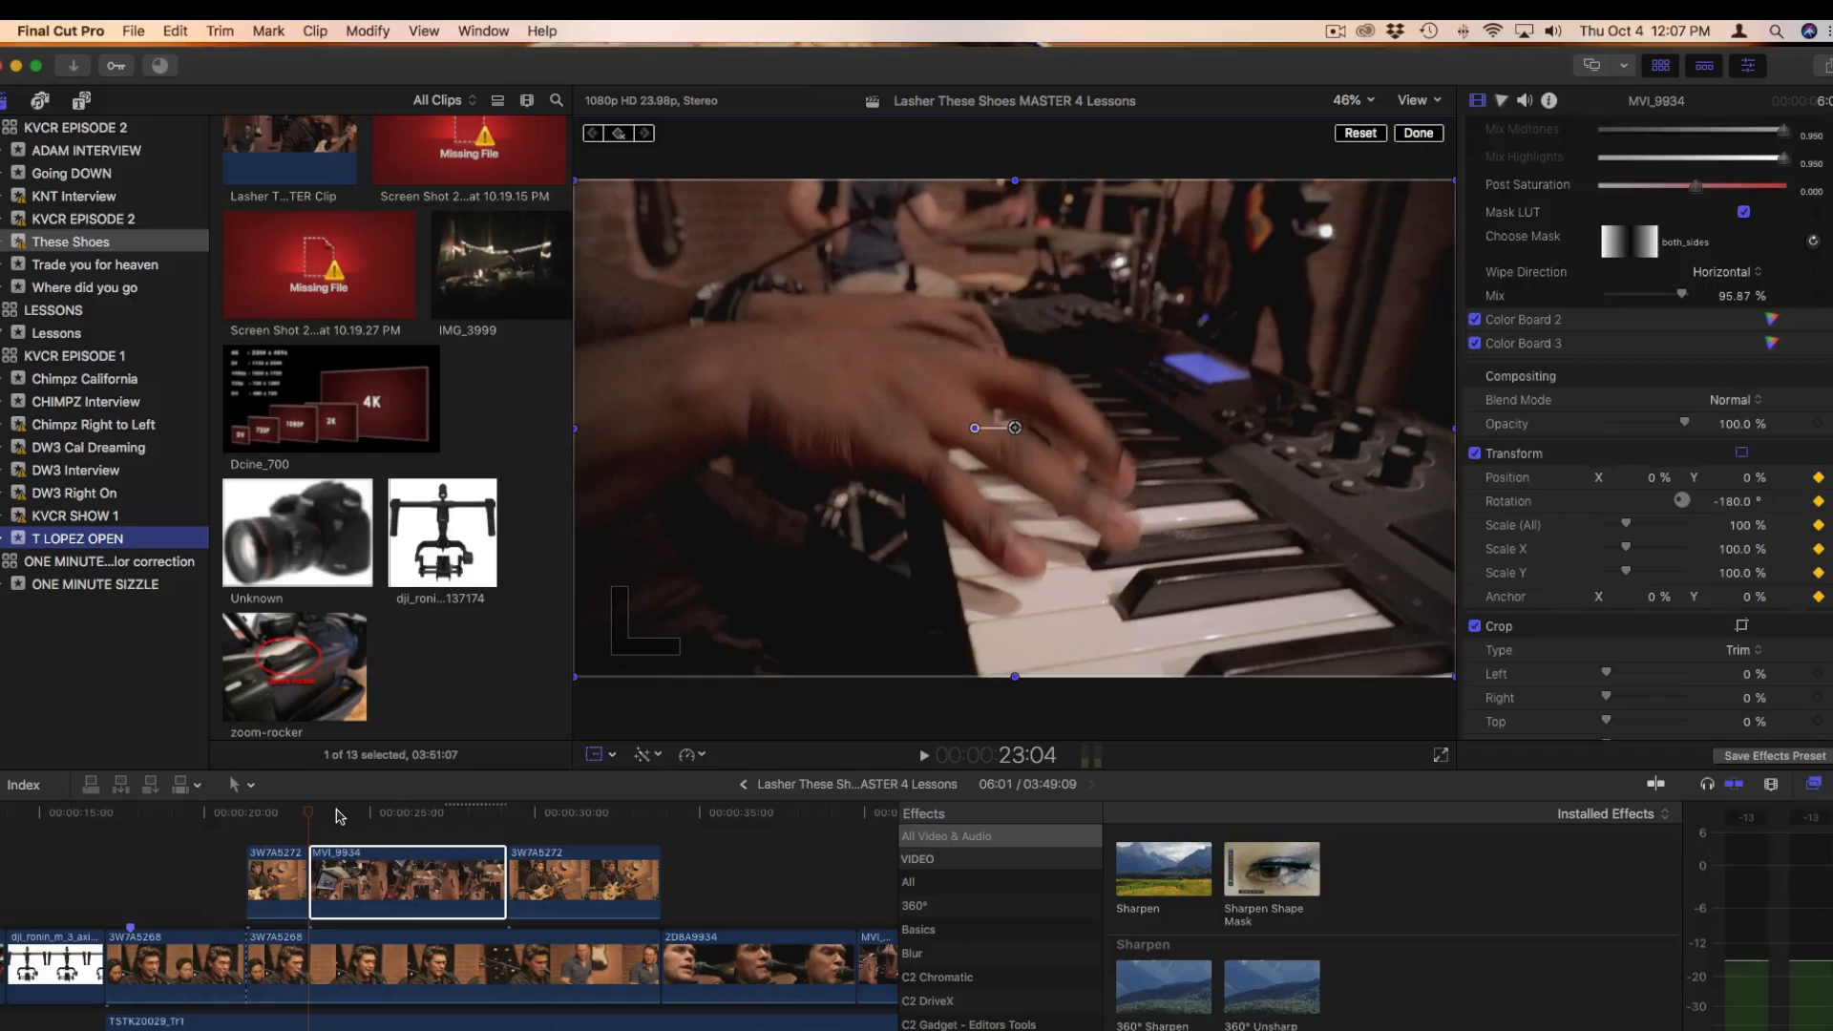
Add a second Transform keyframe on the last frame of clip MVI_9934, at 29:04
drag(339, 816, 506, 819)
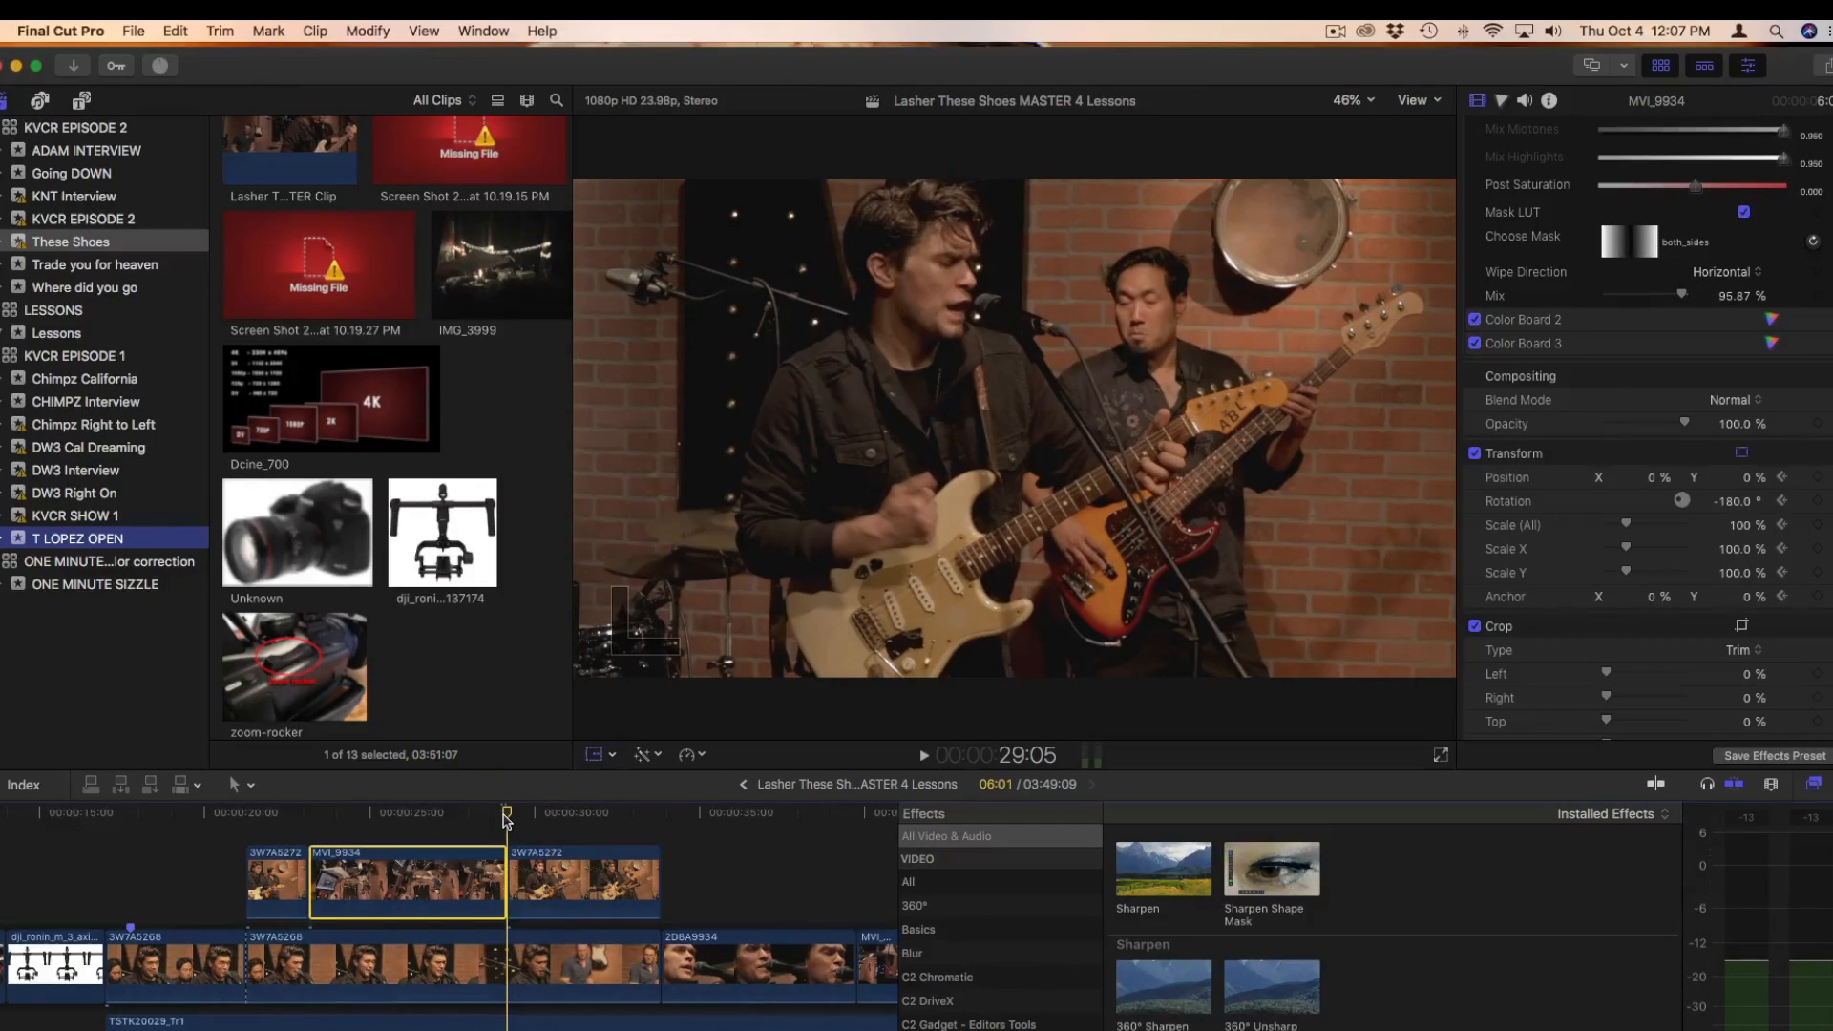
key(Left)
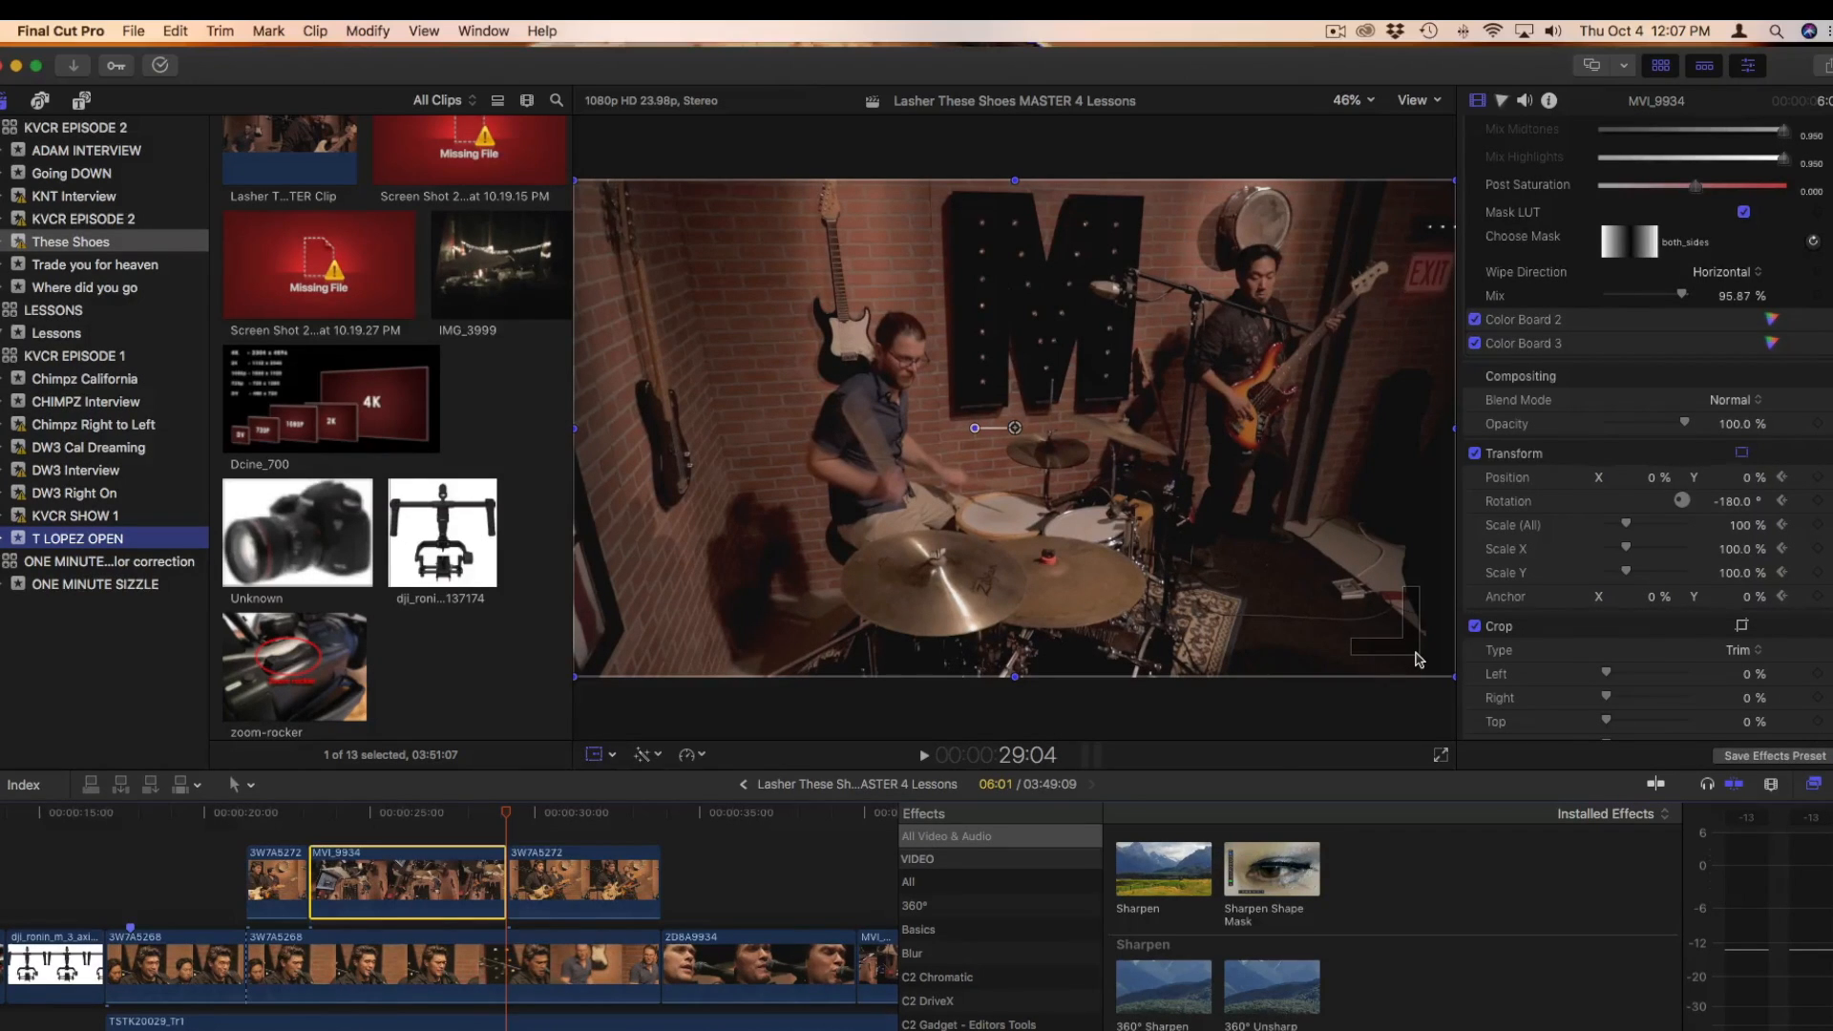
click(593, 754)
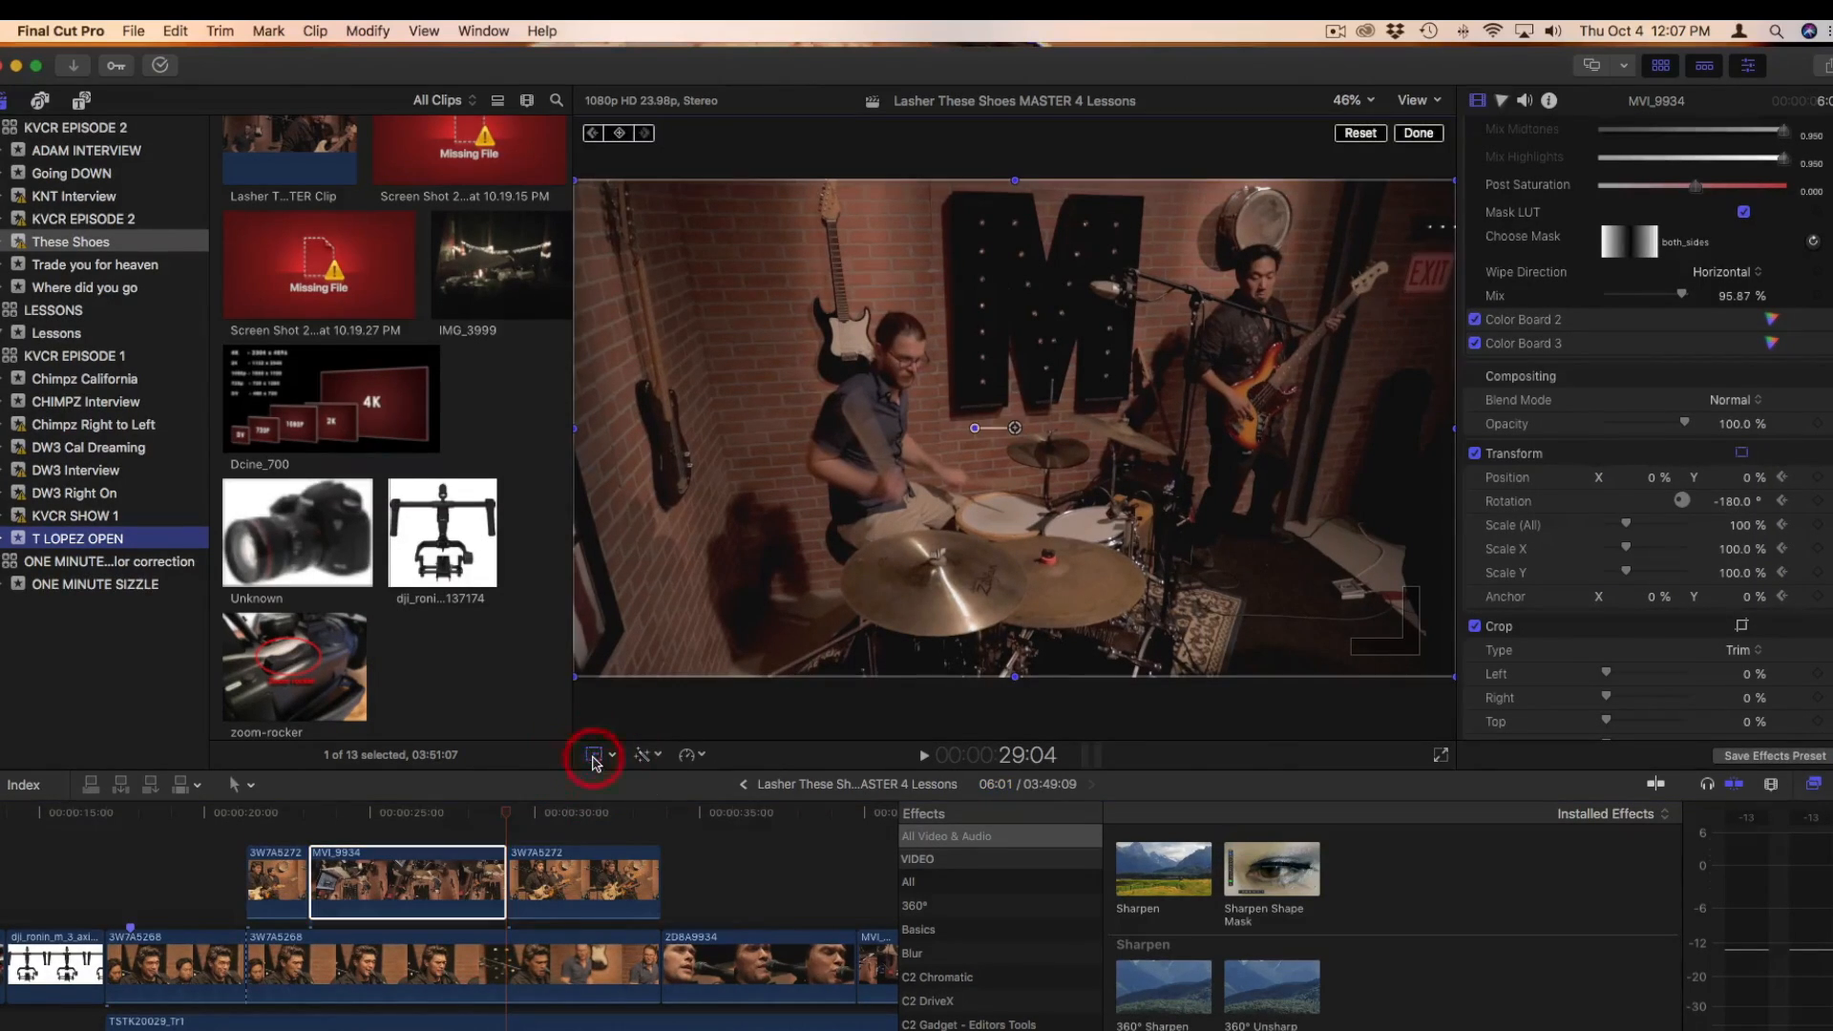
click(621, 134)
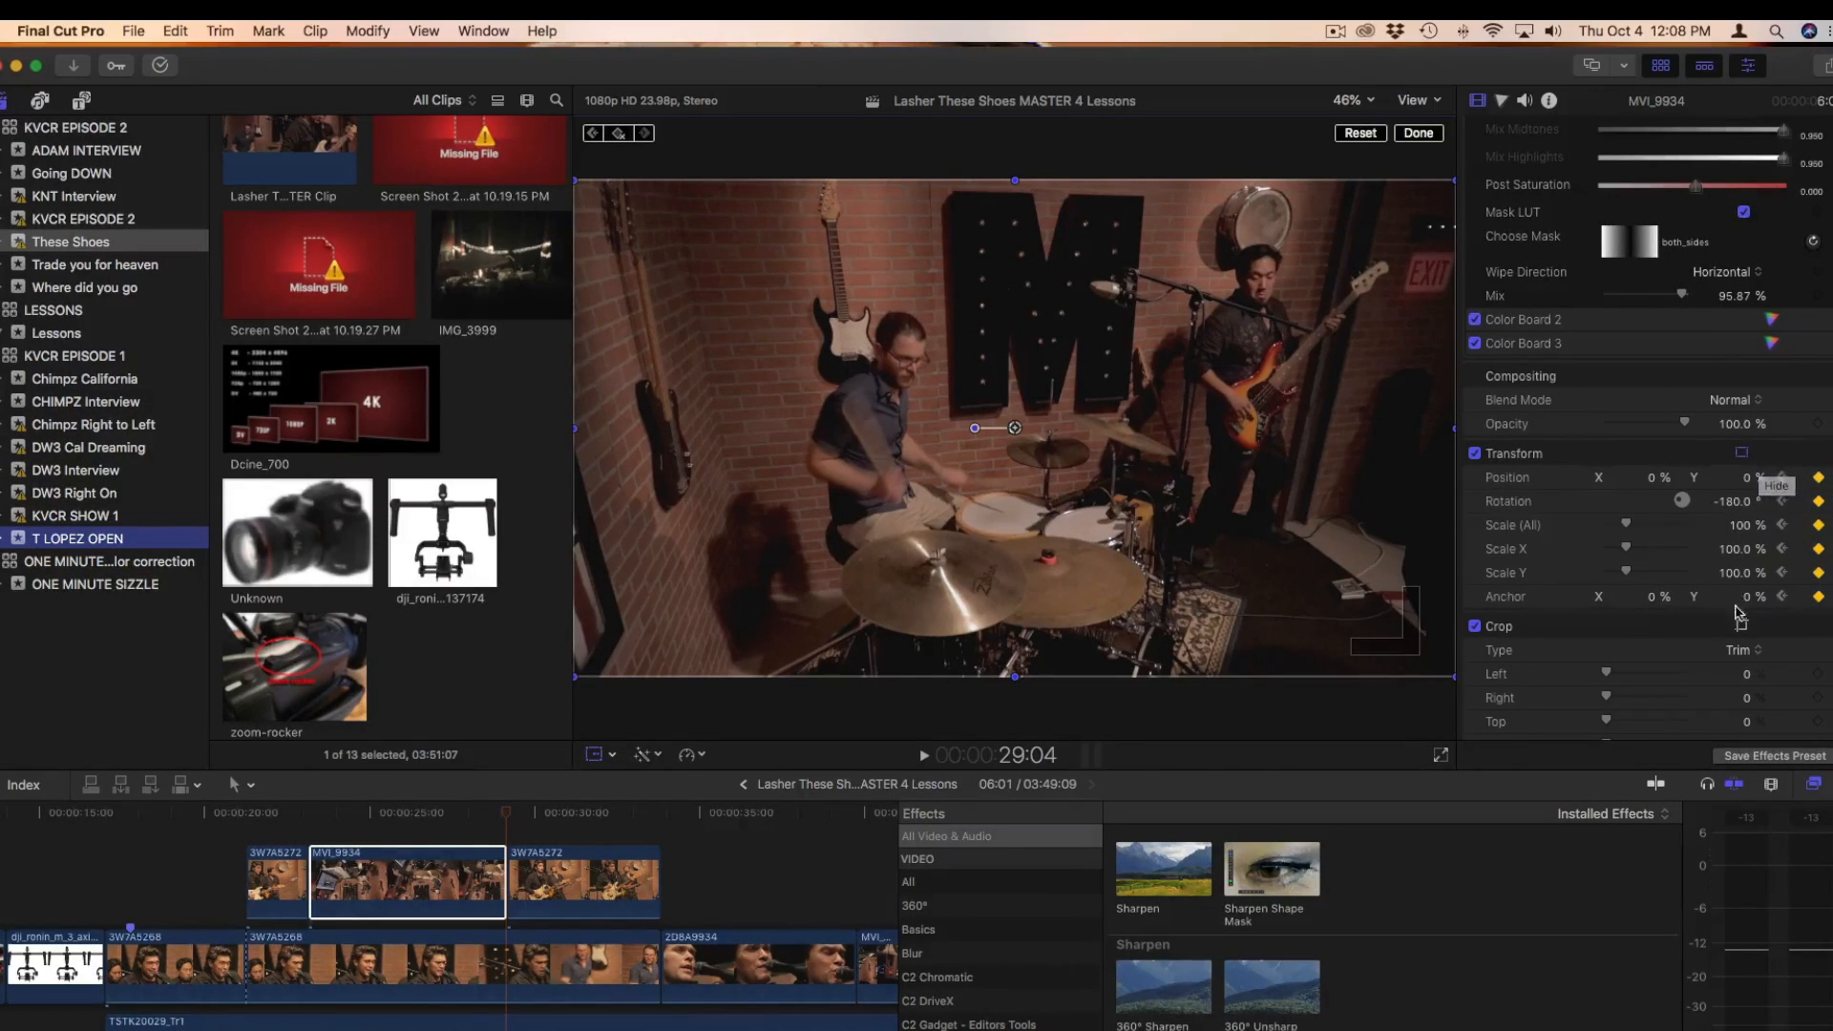
At MVI_9934's end keyframe, set Scale (All) to 212% and Position to X 18.0%, Y -4.0% to frame the drummer
scroll(1704, 353, down, 3)
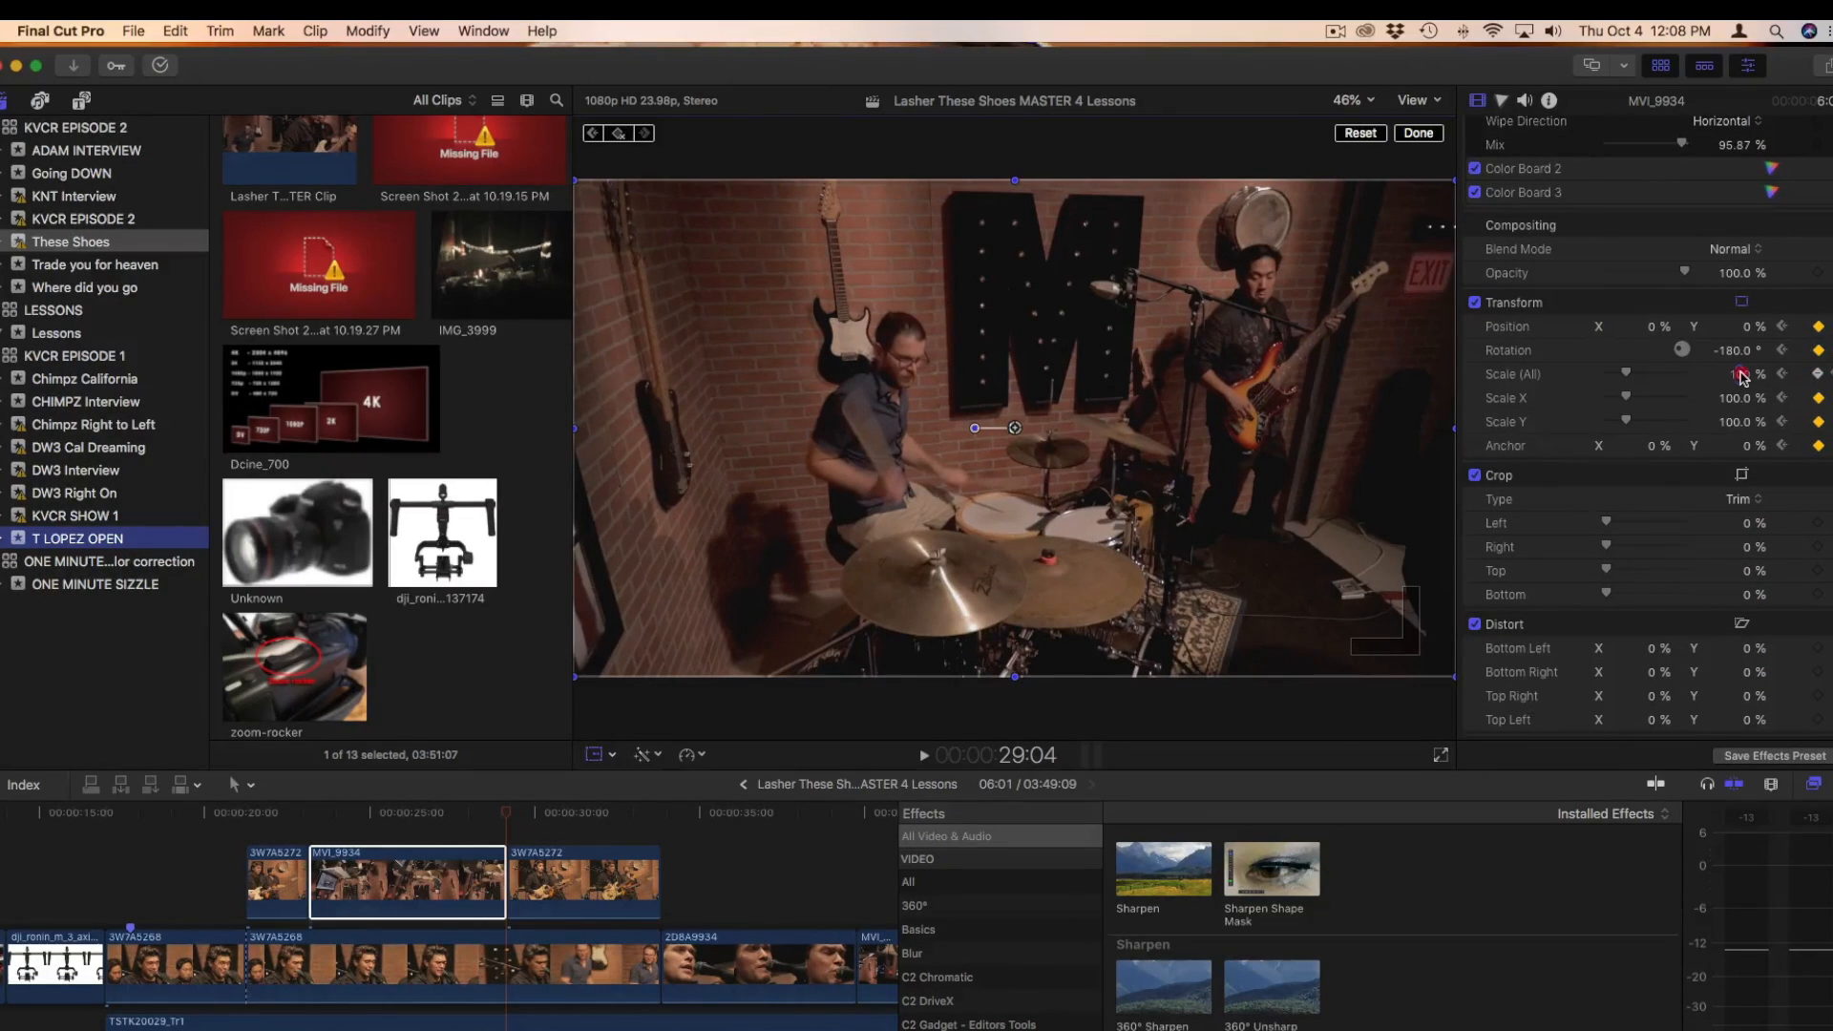
mouse_move(1739, 373)
mouse_down()
mouse_move(1781, 353)
mouse_move(1739, 373)
mouse_up()
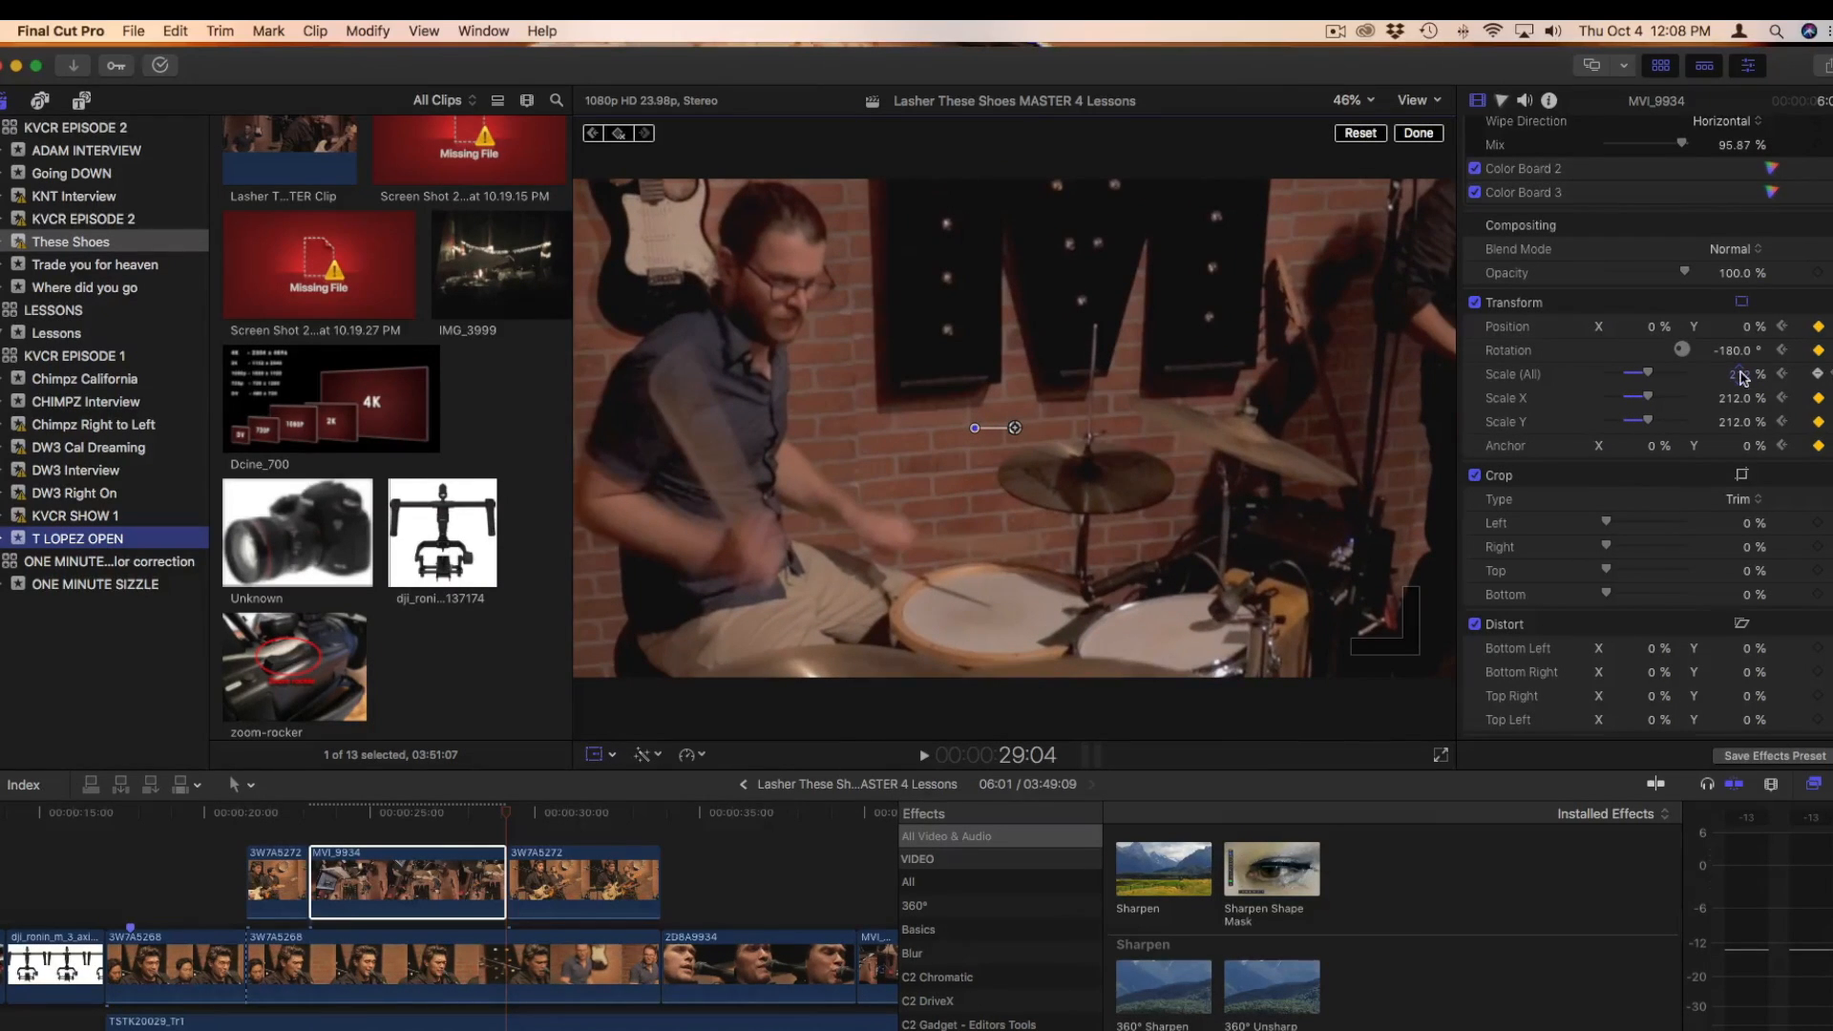
drag(1653, 331, 1671, 326)
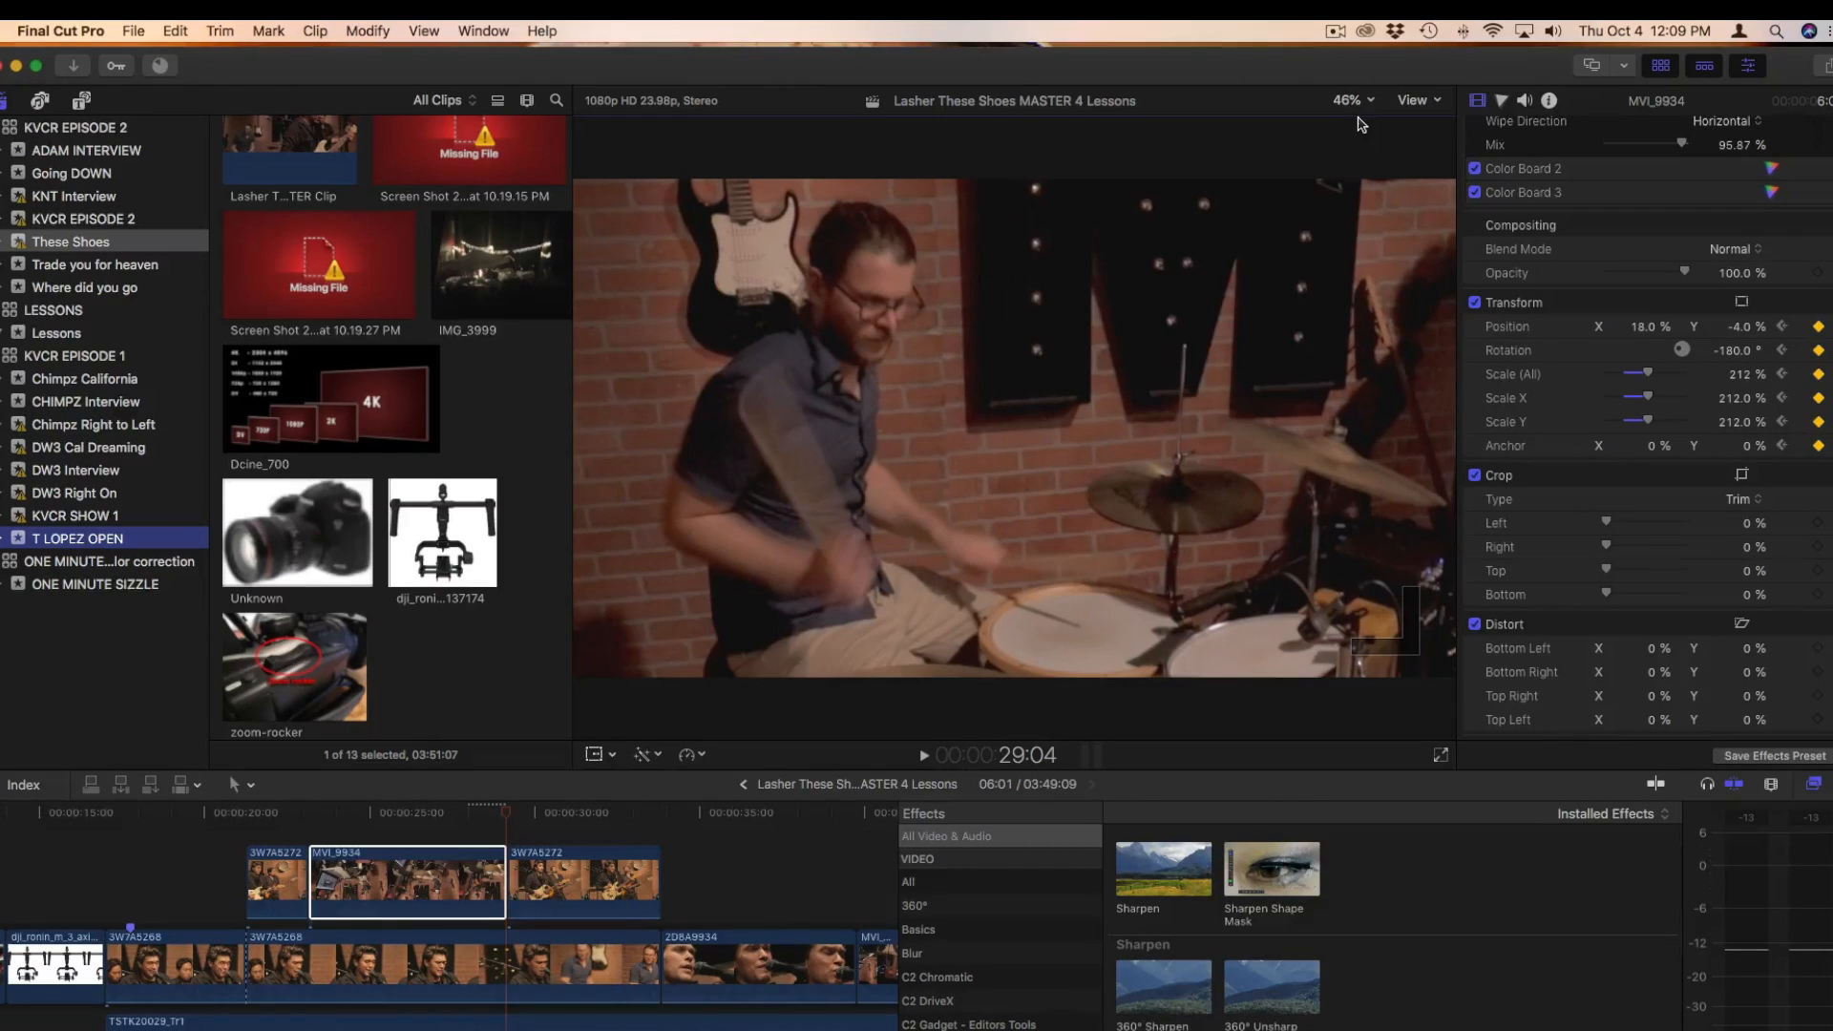
Scrub back to the start of MVI_9934 and play it to check the keyframed zoom
click(458, 813)
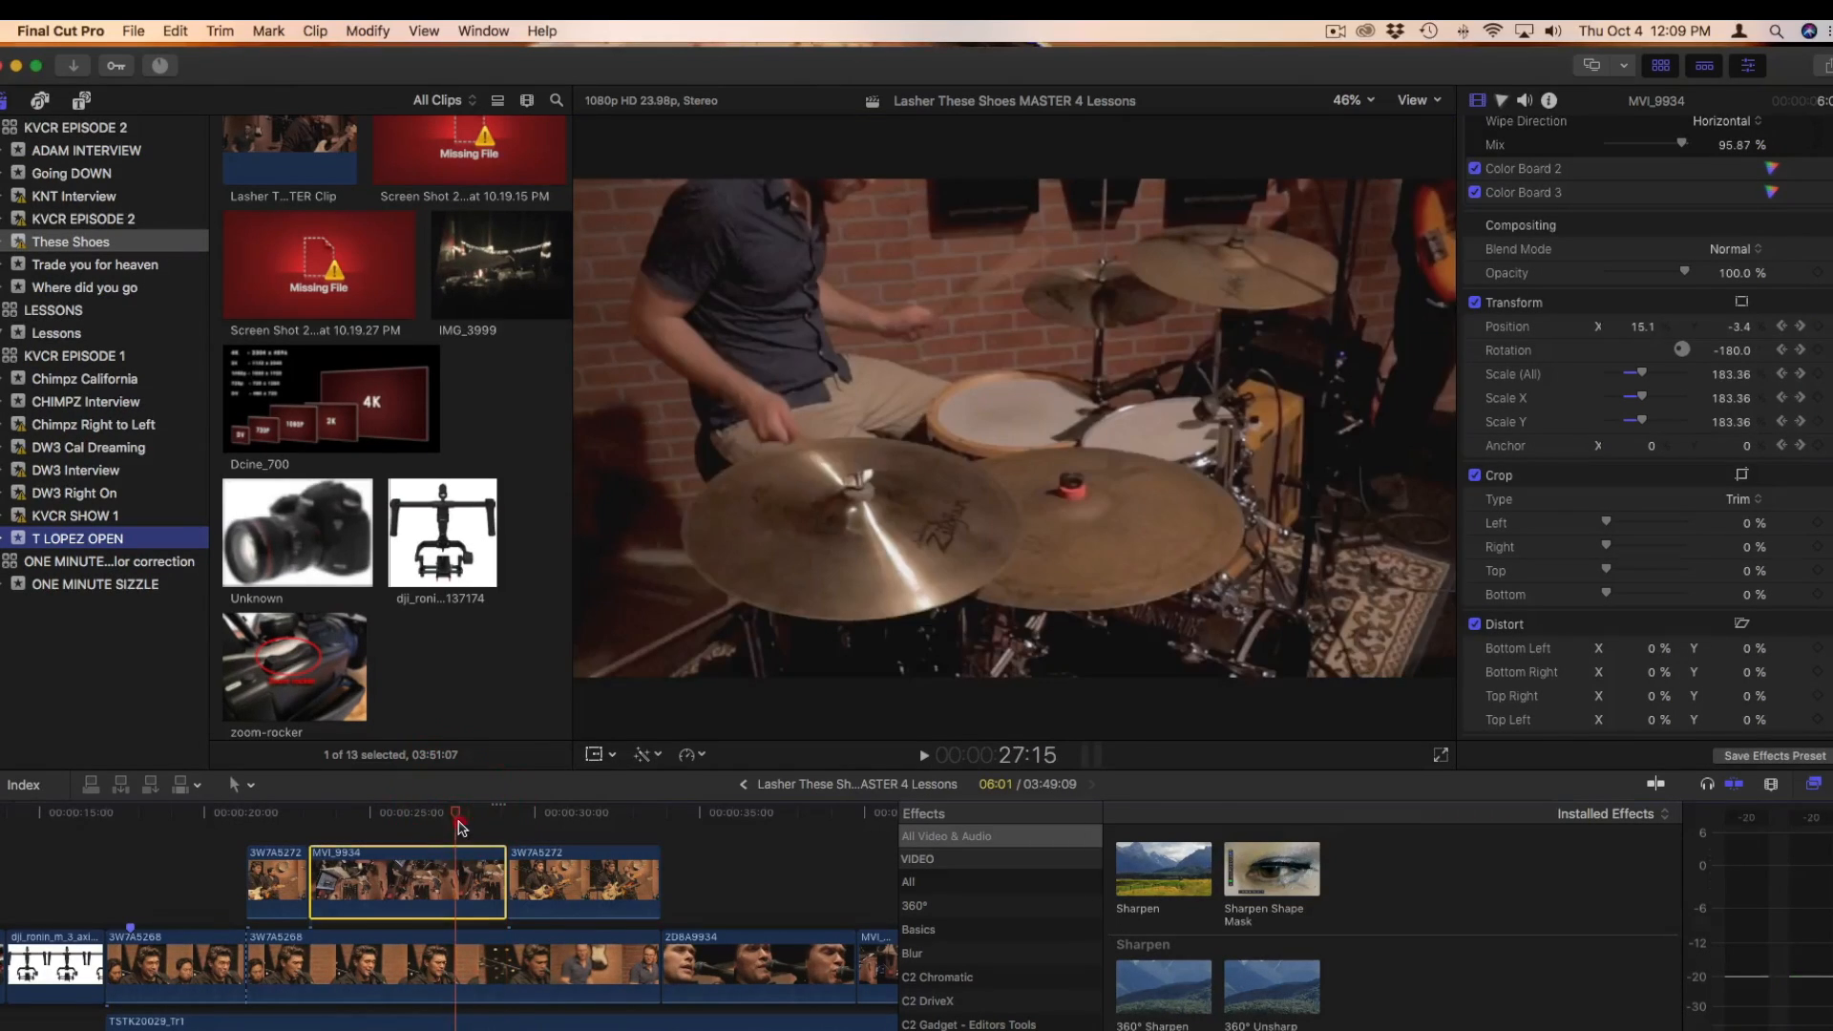
drag(458, 816, 316, 811)
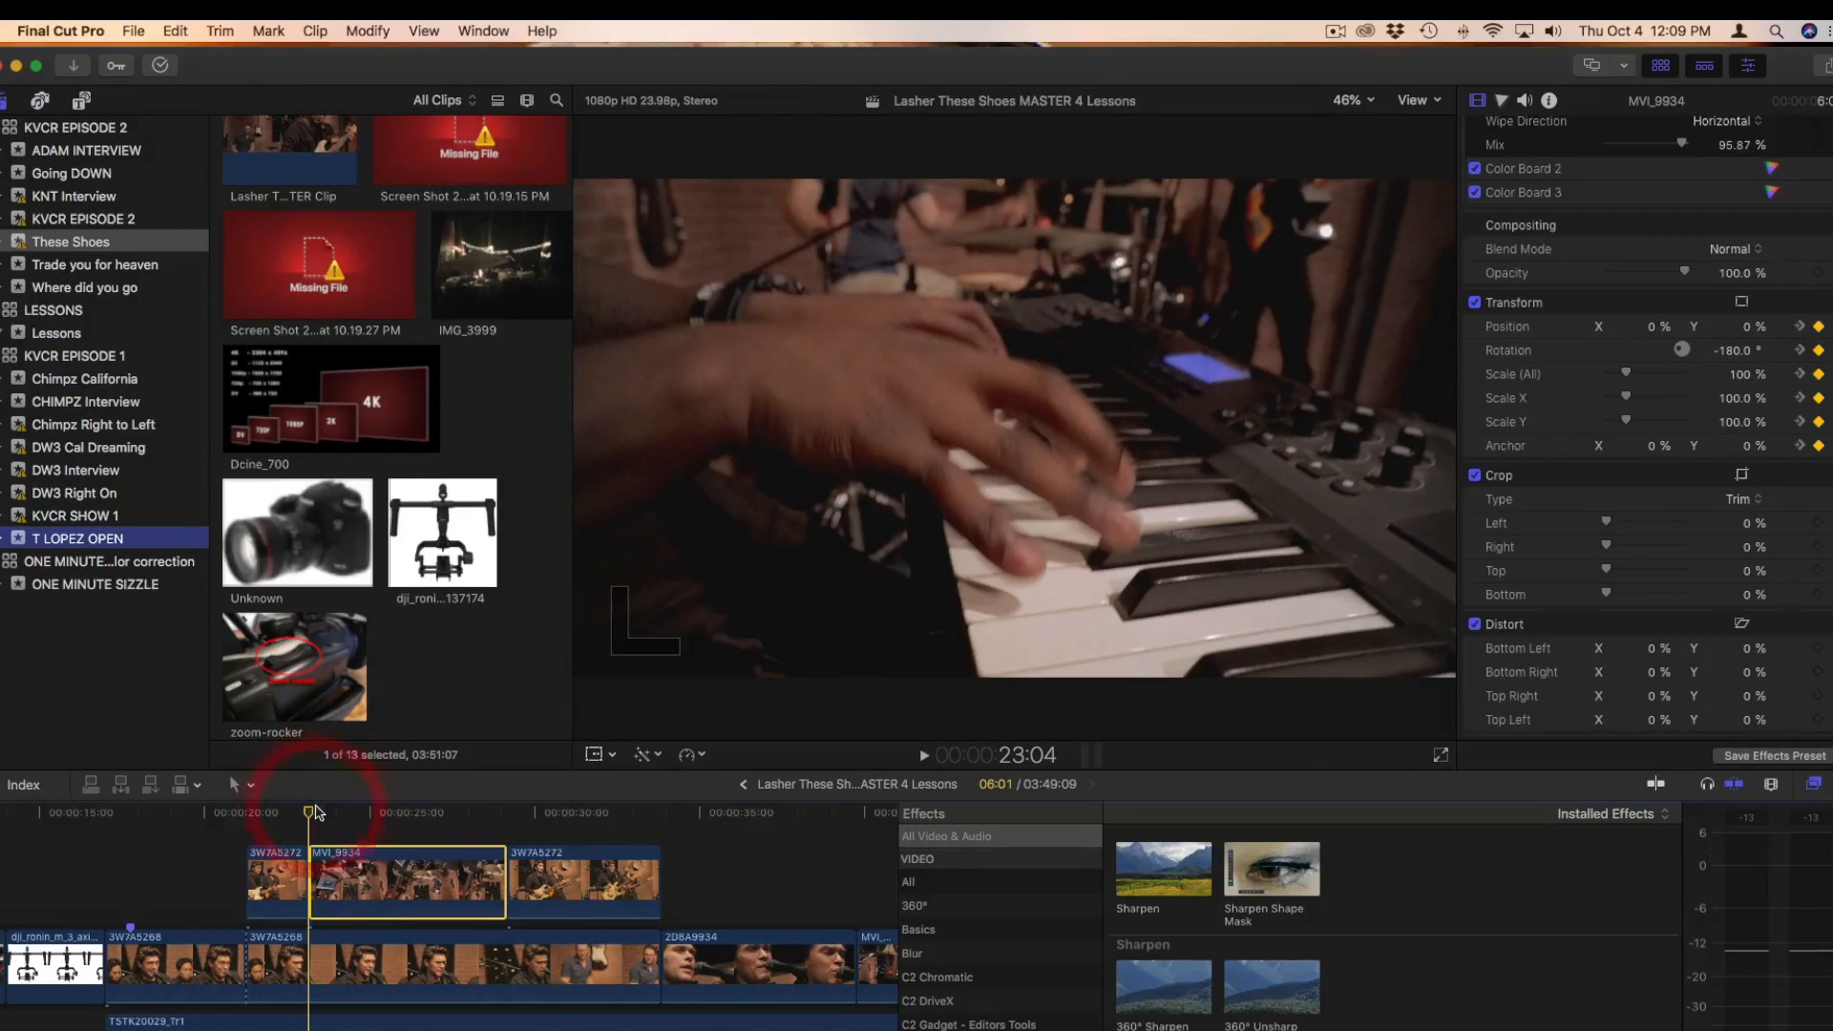
key(space)
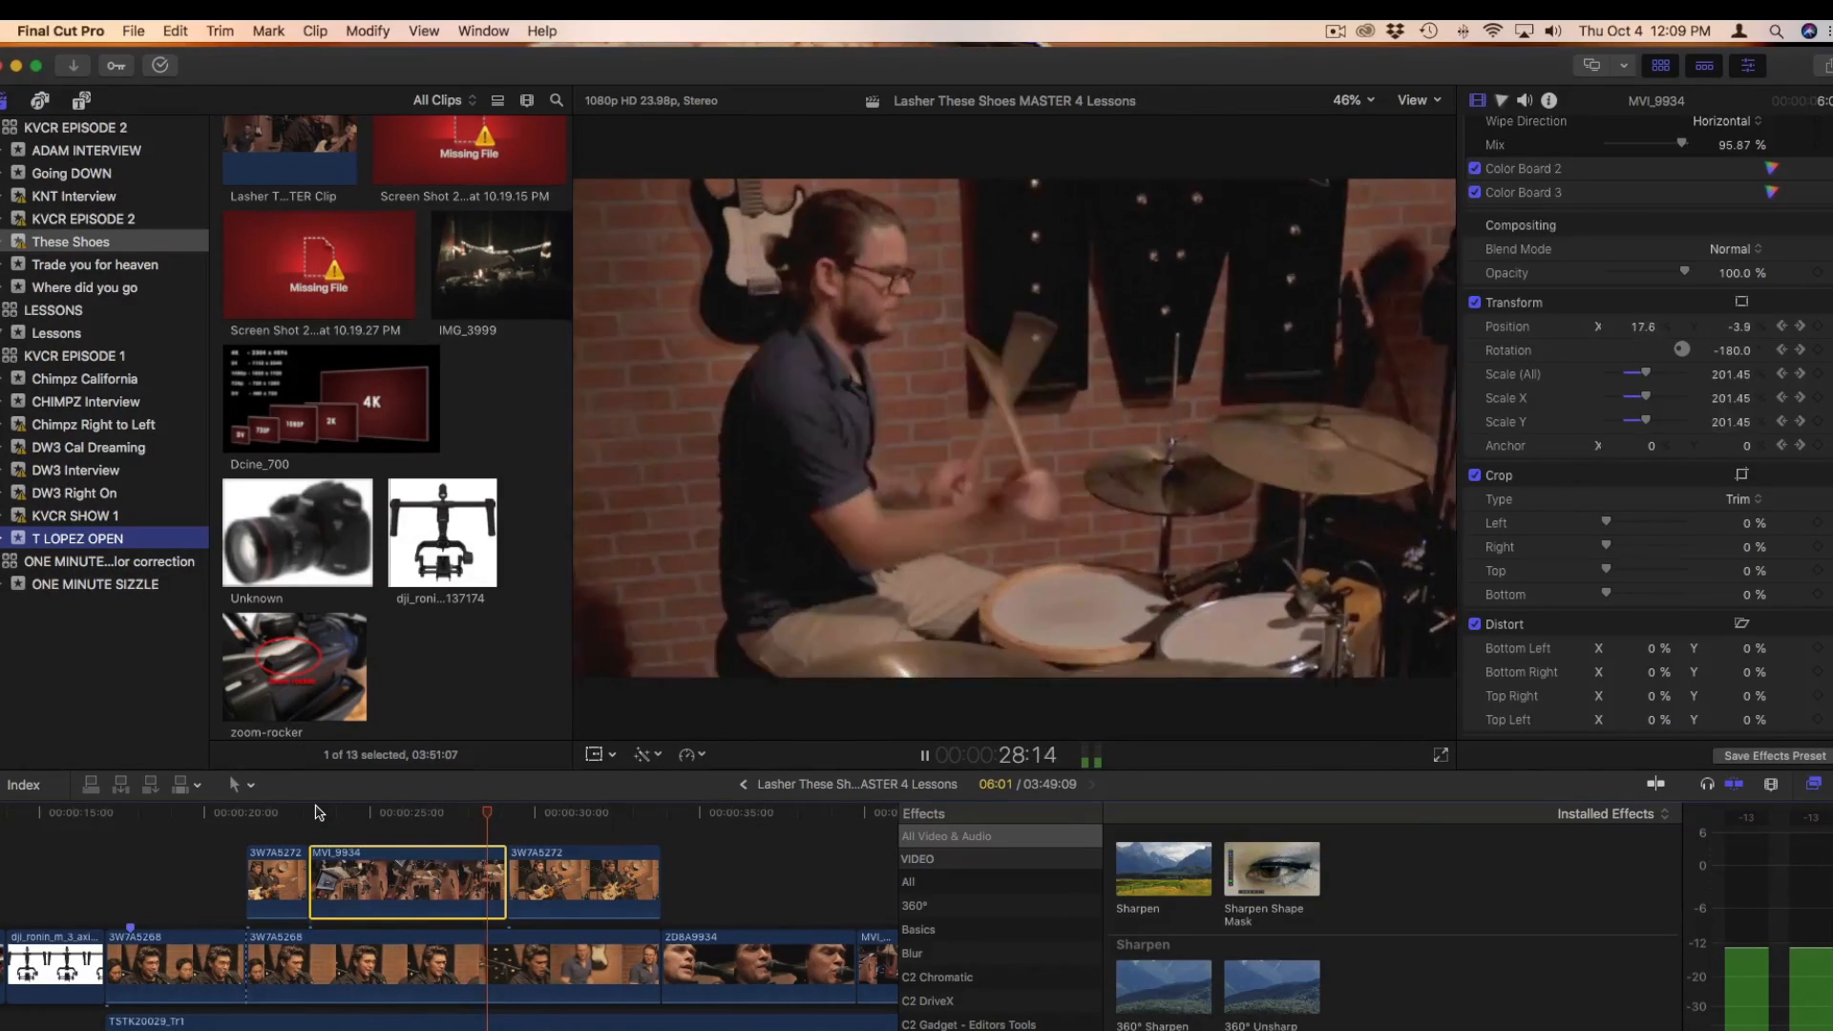
key(space)
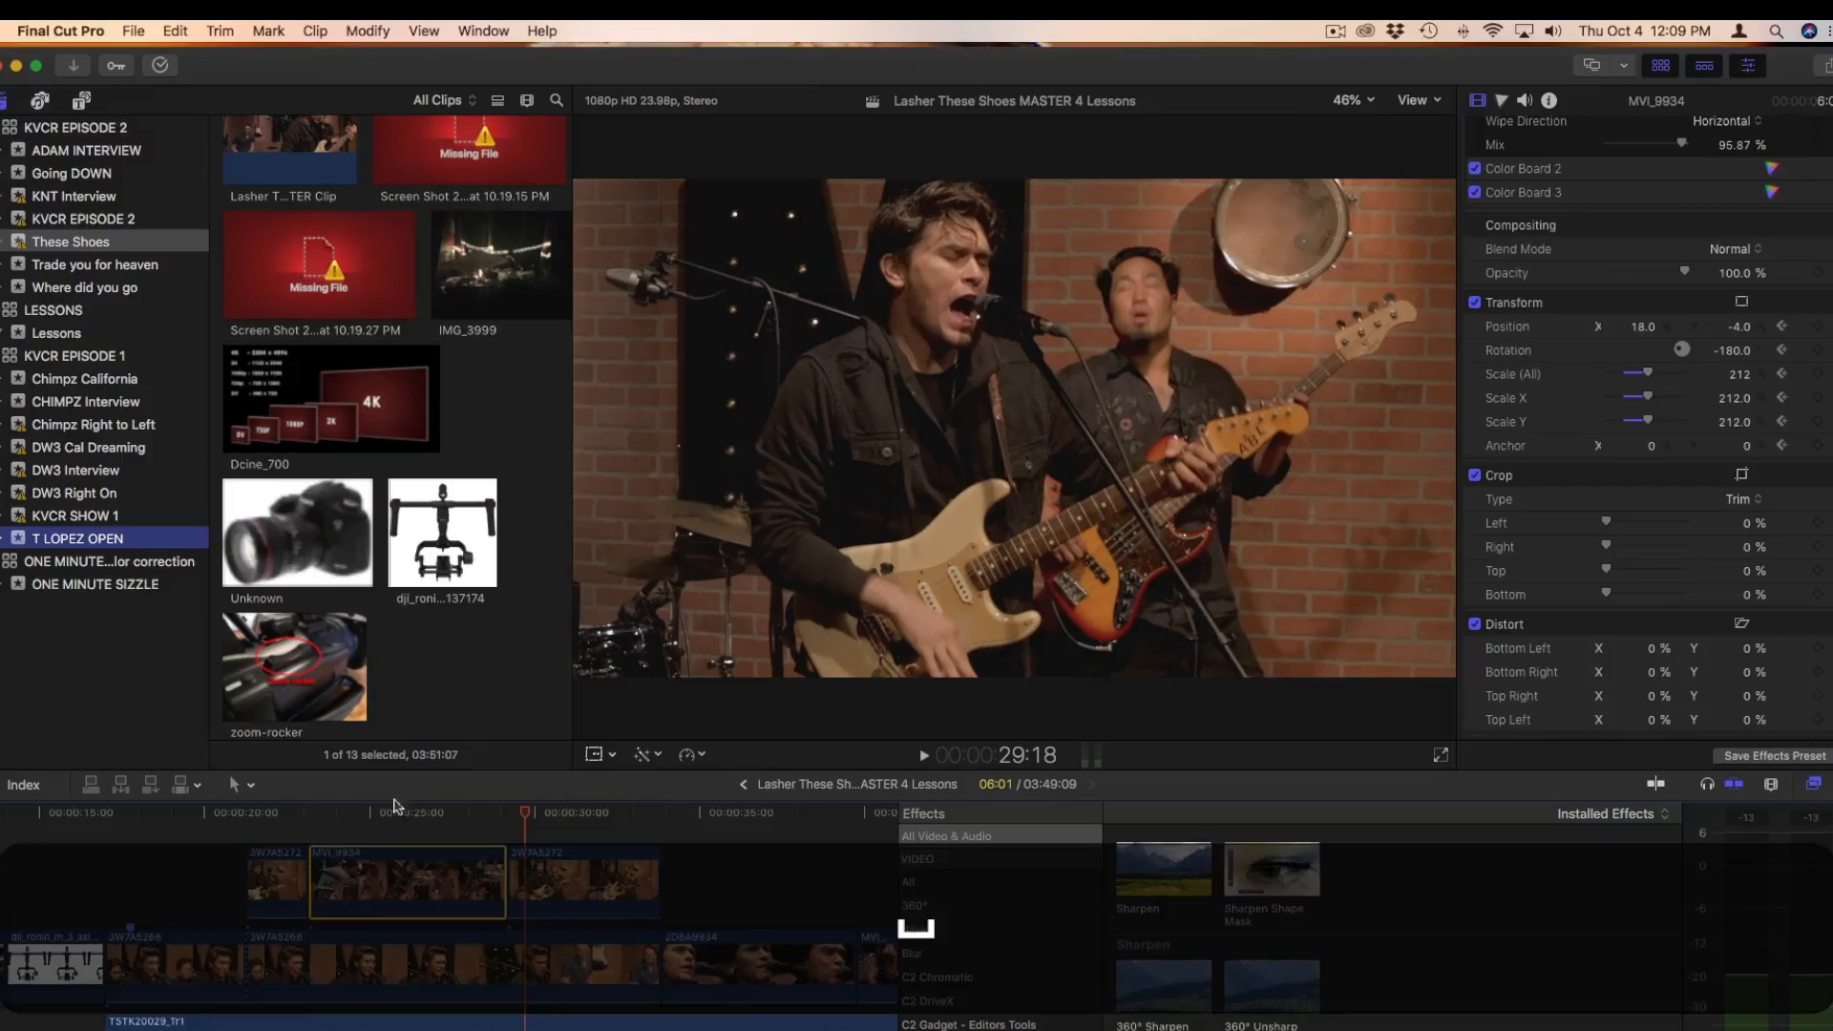
Add a Transform keyframe to MVI_9934 at 27:05 and shift the frame down to about X 13.3%, Y -21.6%
drag(523, 813, 453, 812)
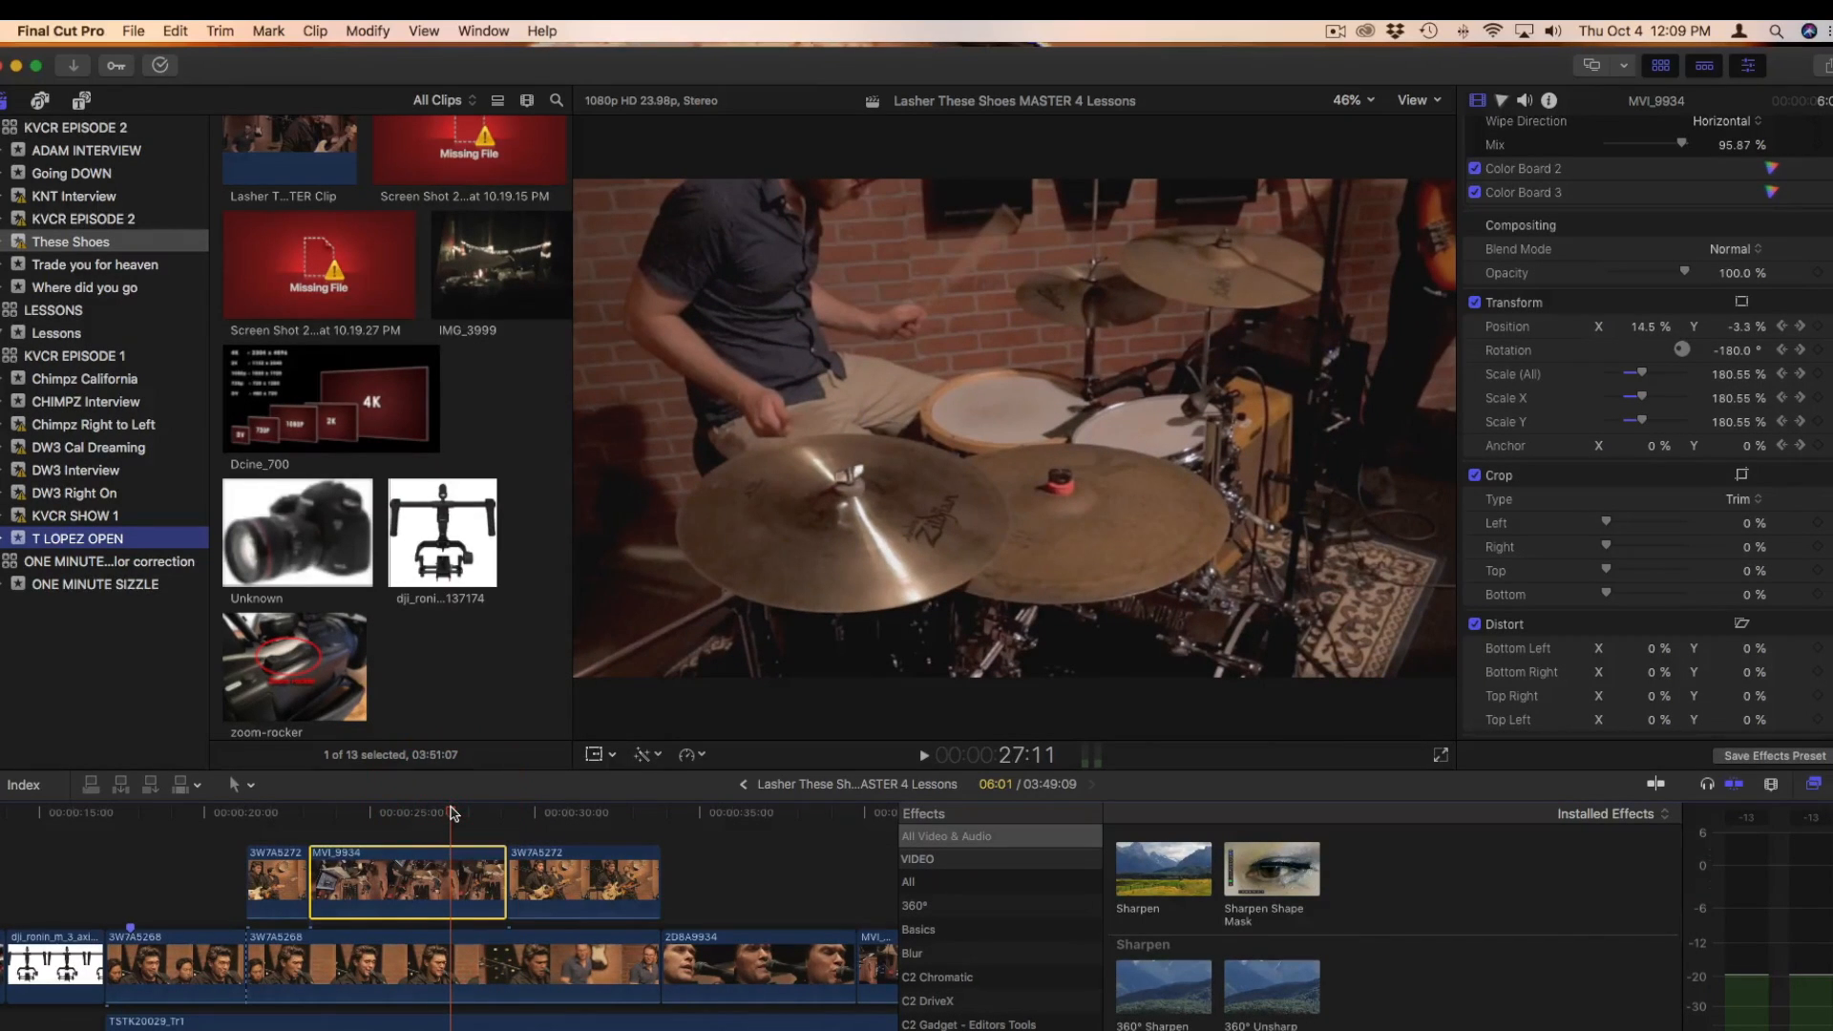
mouse_move(452, 814)
mouse_down()
mouse_move(423, 813)
mouse_move(441, 812)
mouse_up()
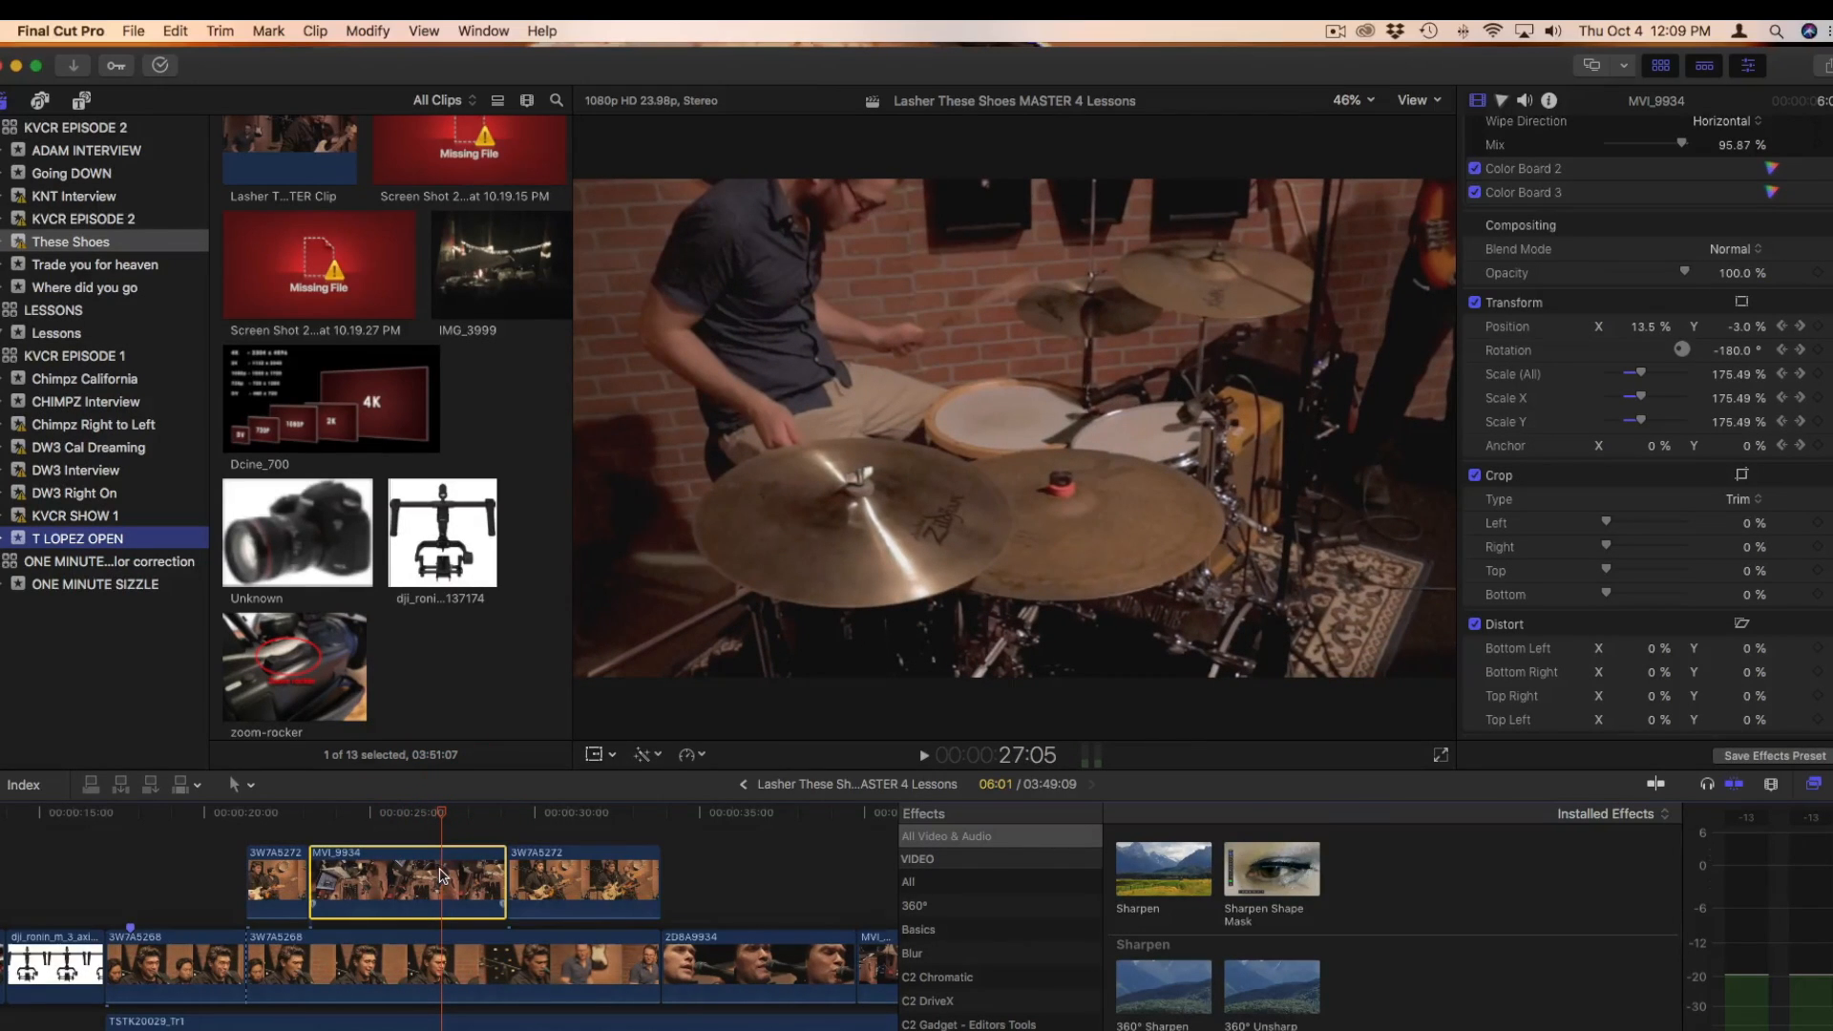
click(594, 755)
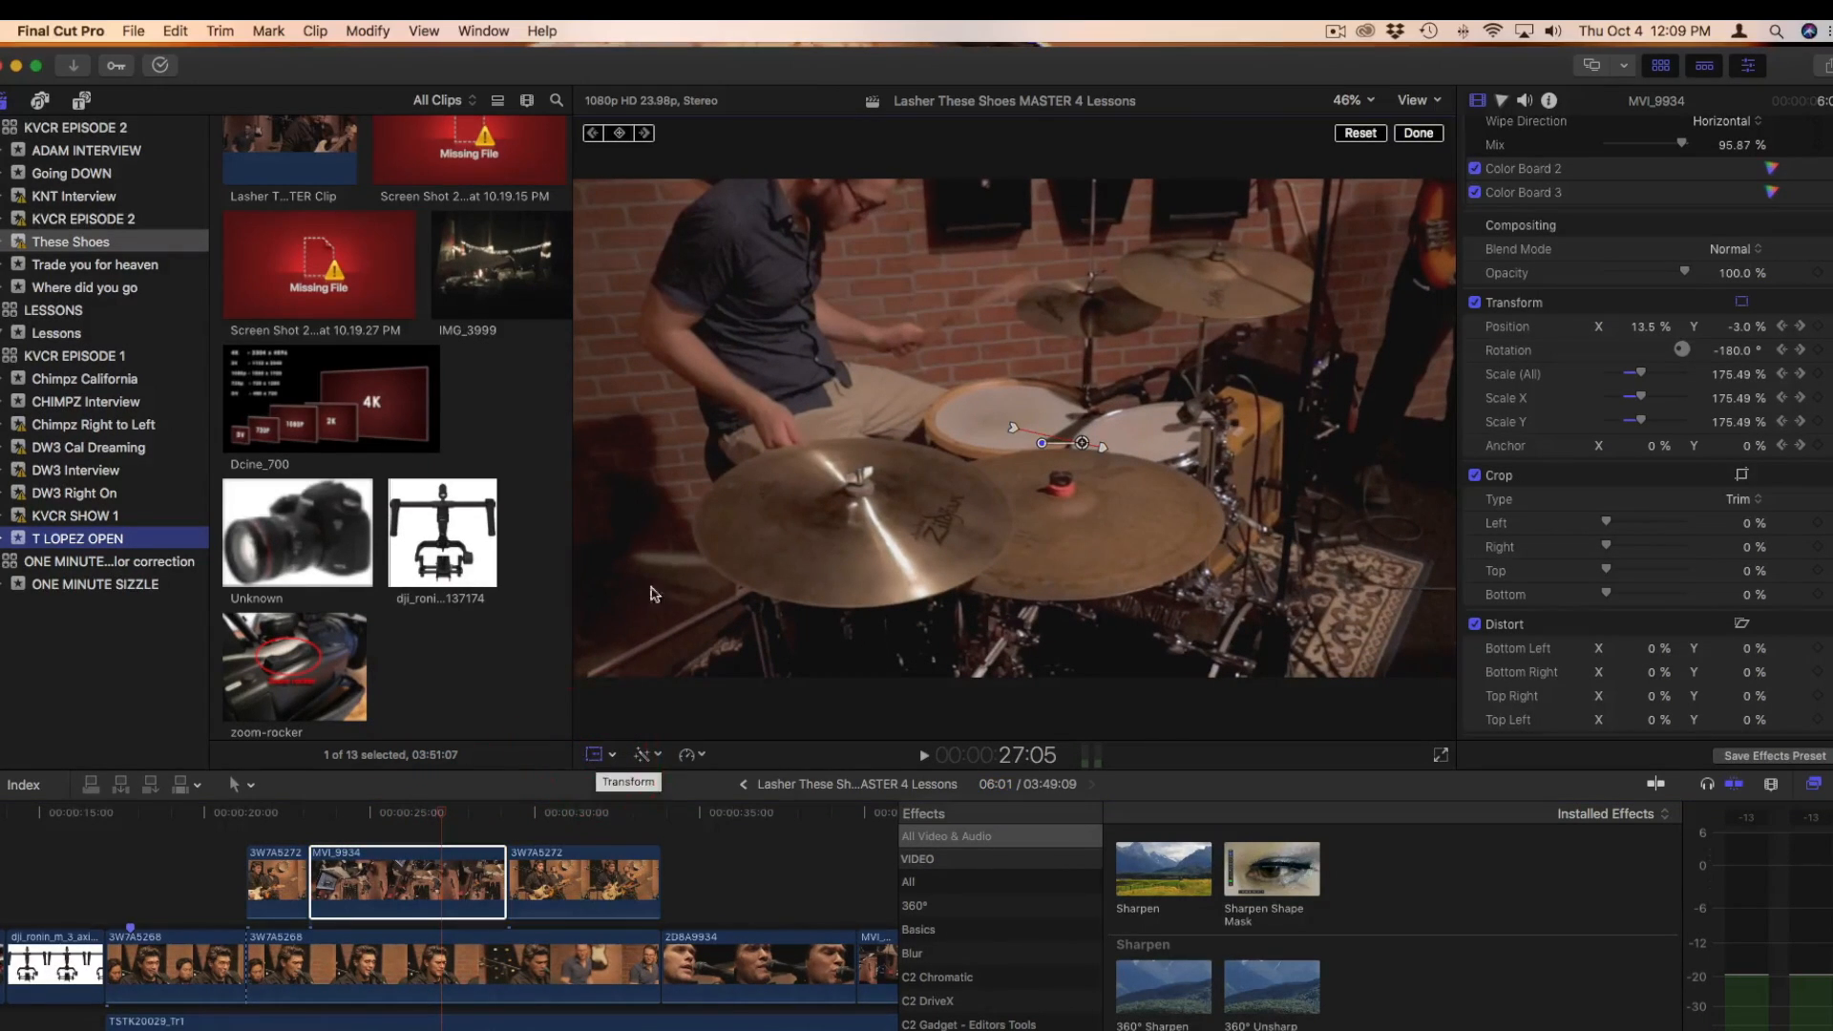
click(621, 134)
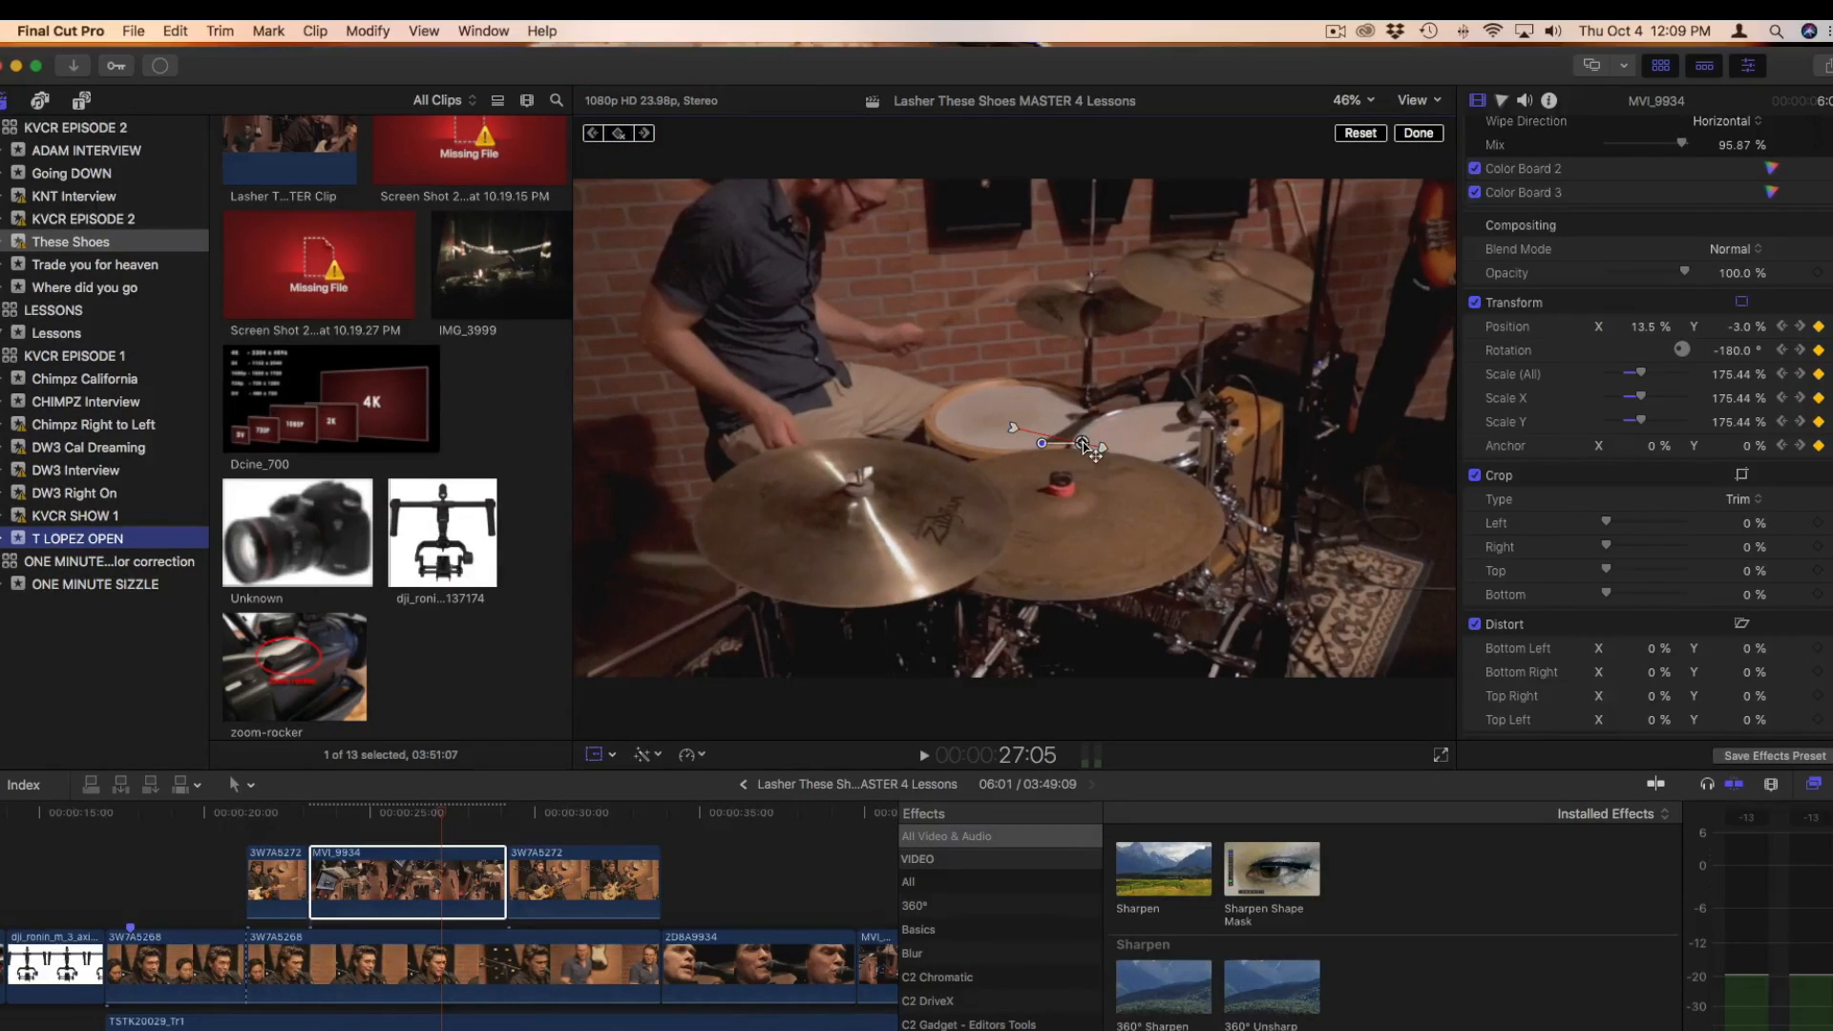
drag(1088, 480, 1080, 536)
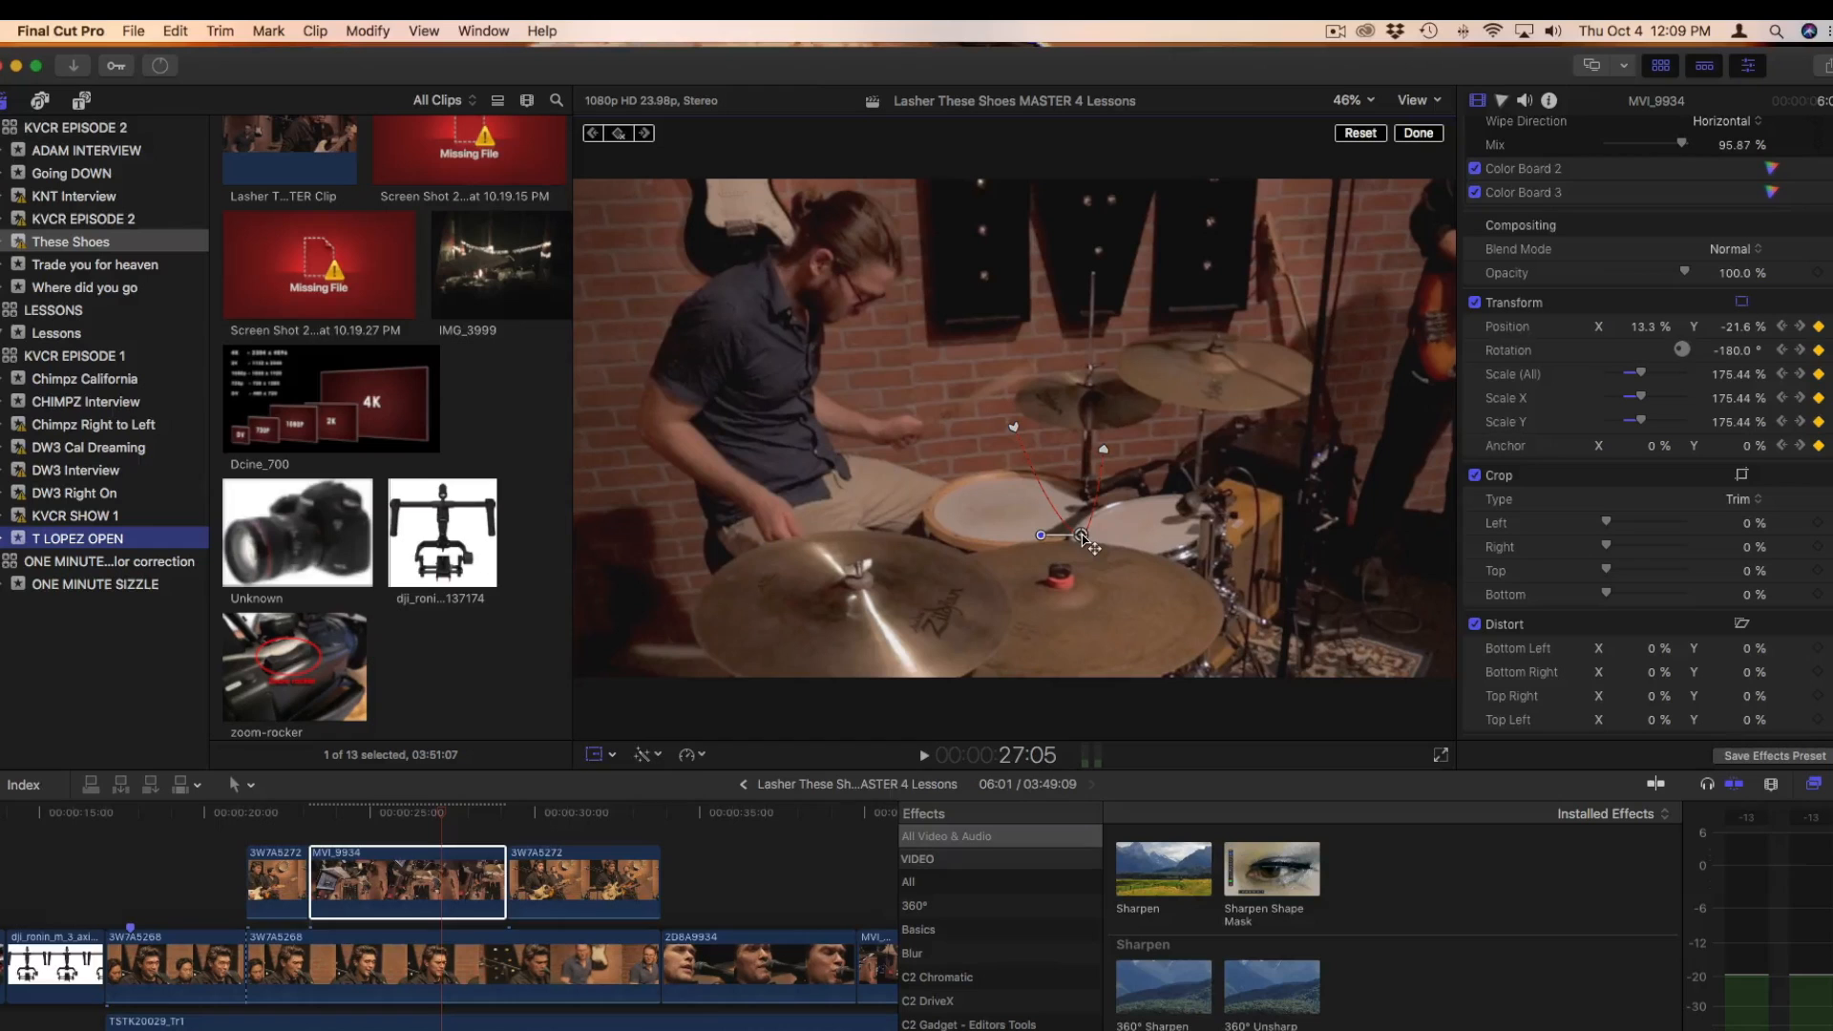
click(1420, 134)
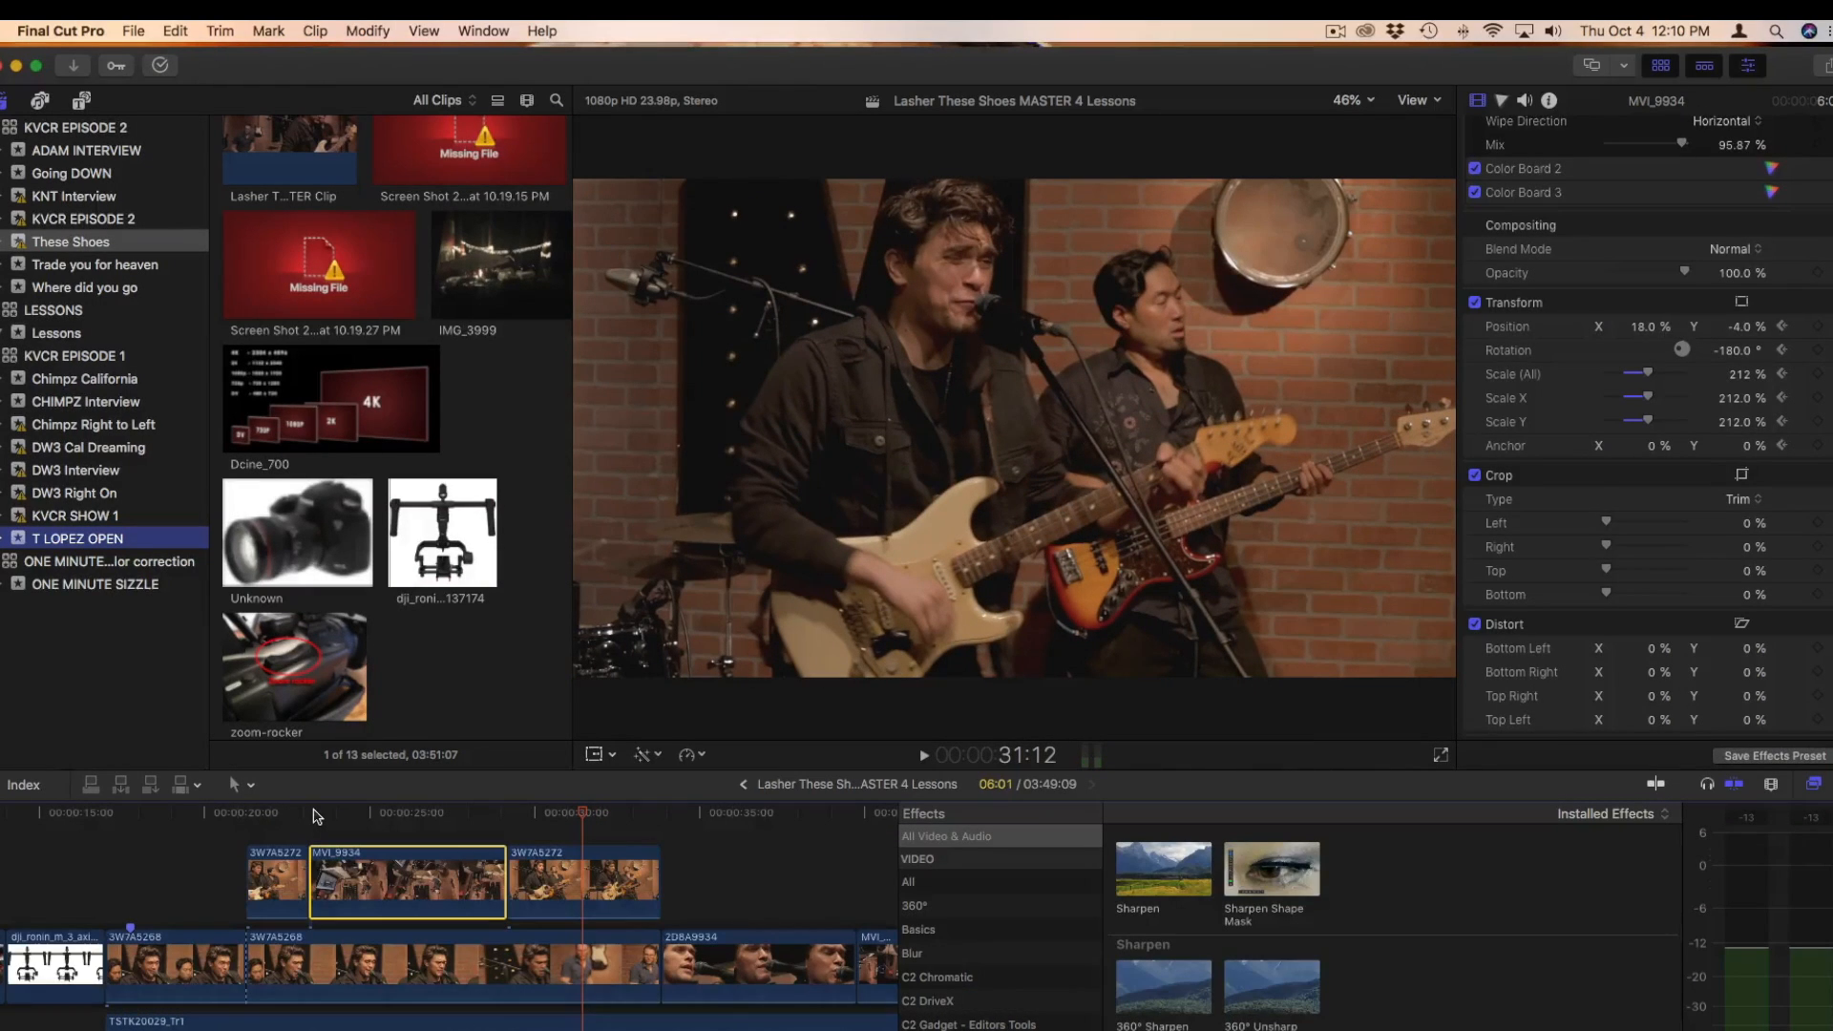
On the 3W7A5272 clip following MVI_9934, disable Apply Camera LUT, Color Board 1, Apply Look LUT, Color Board 2 and Color Board 3
click(588, 875)
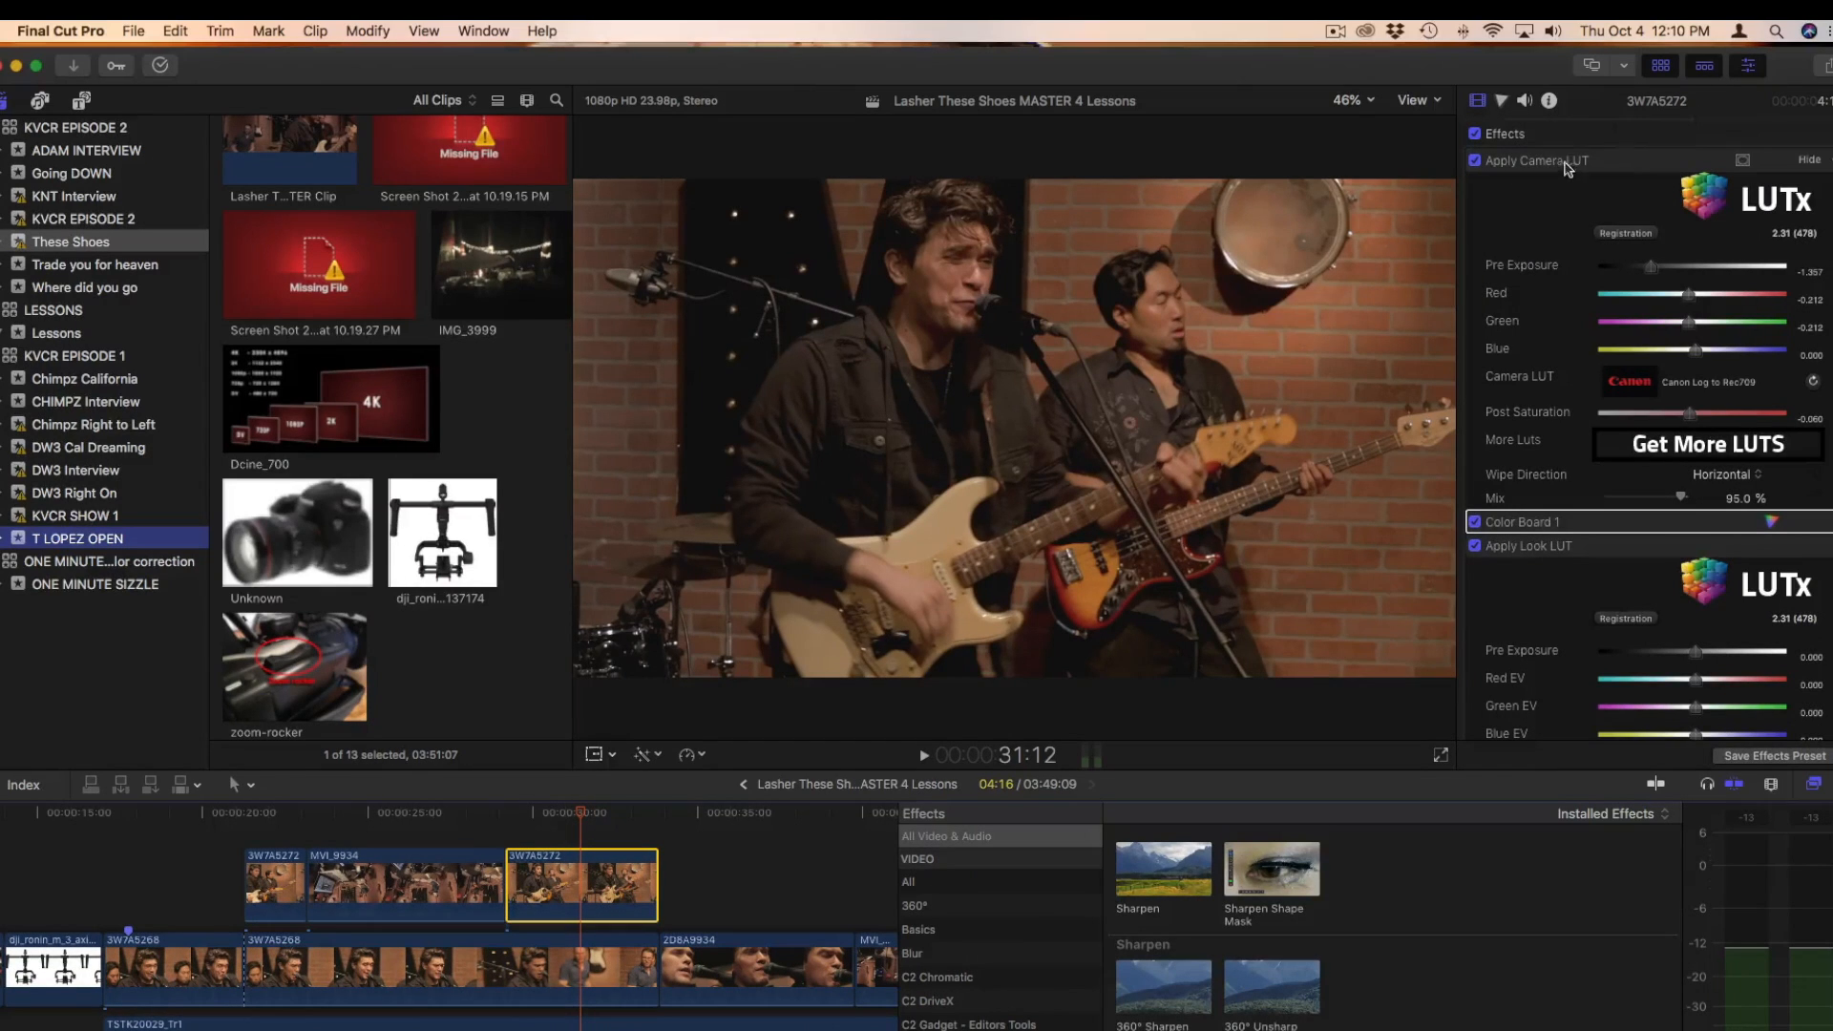
click(1475, 162)
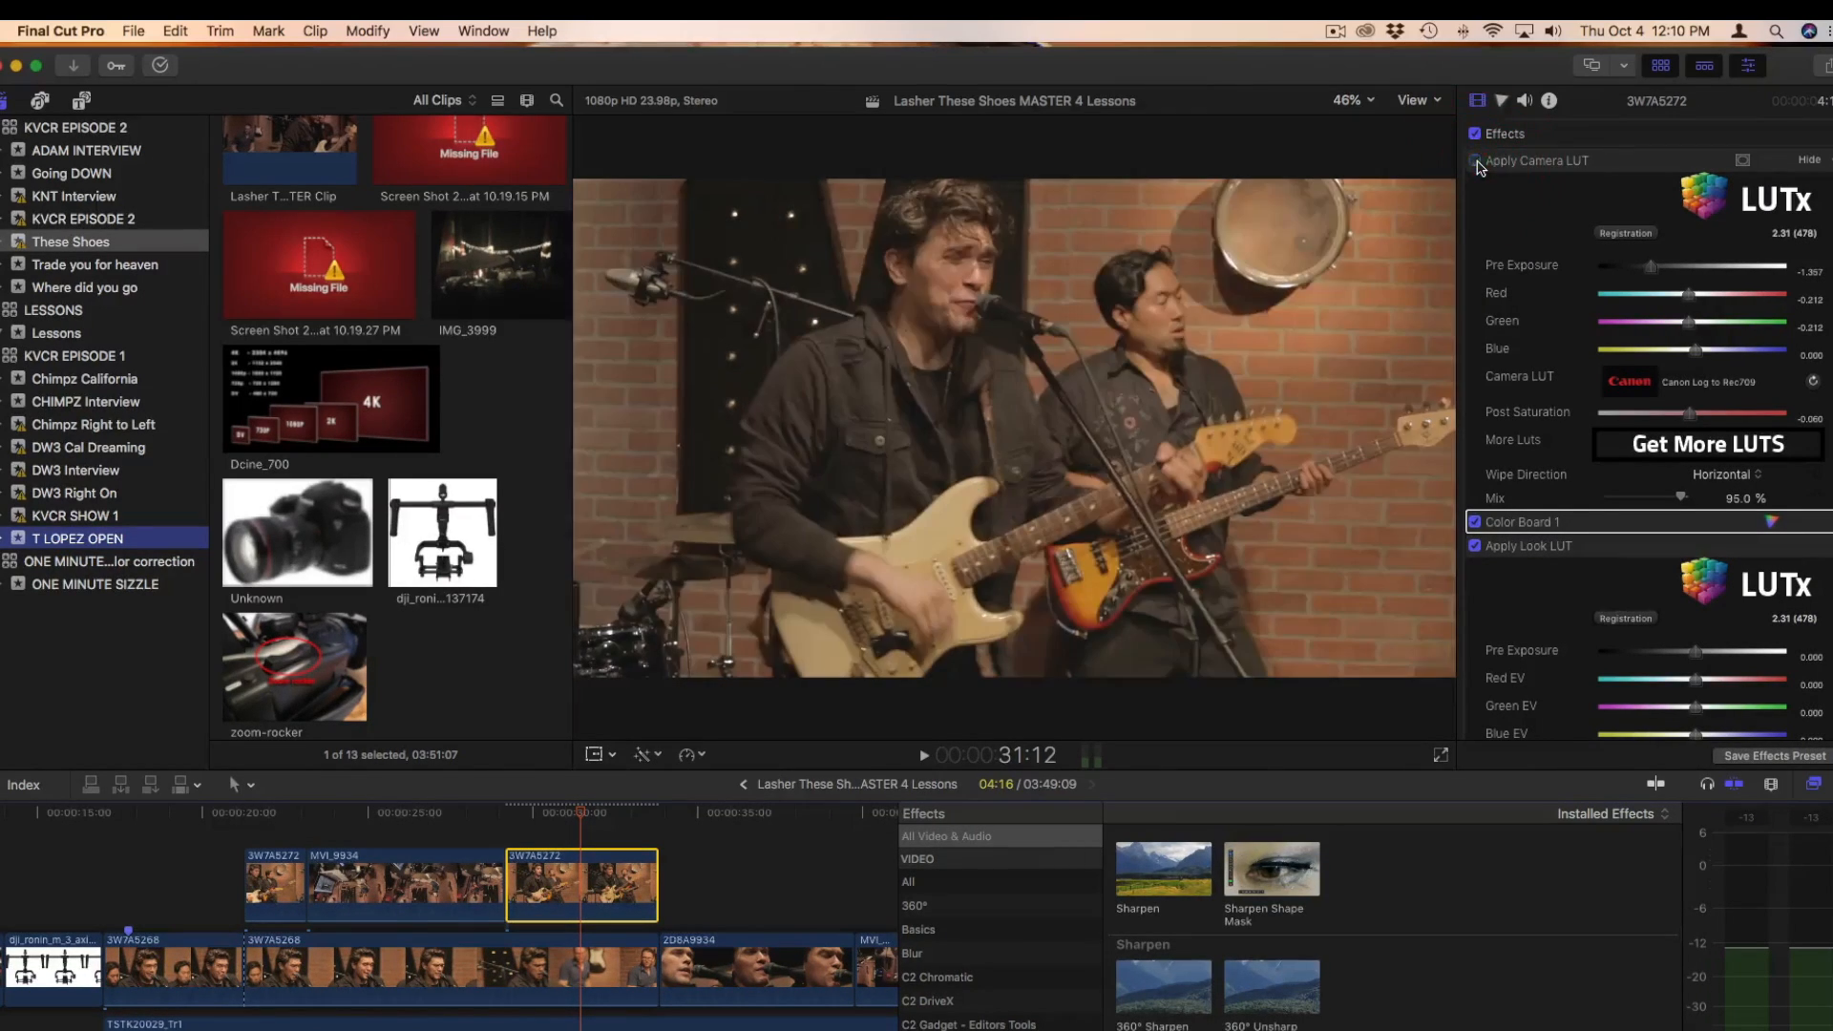
click(1476, 522)
click(1476, 546)
scroll(1481, 550, down, 5)
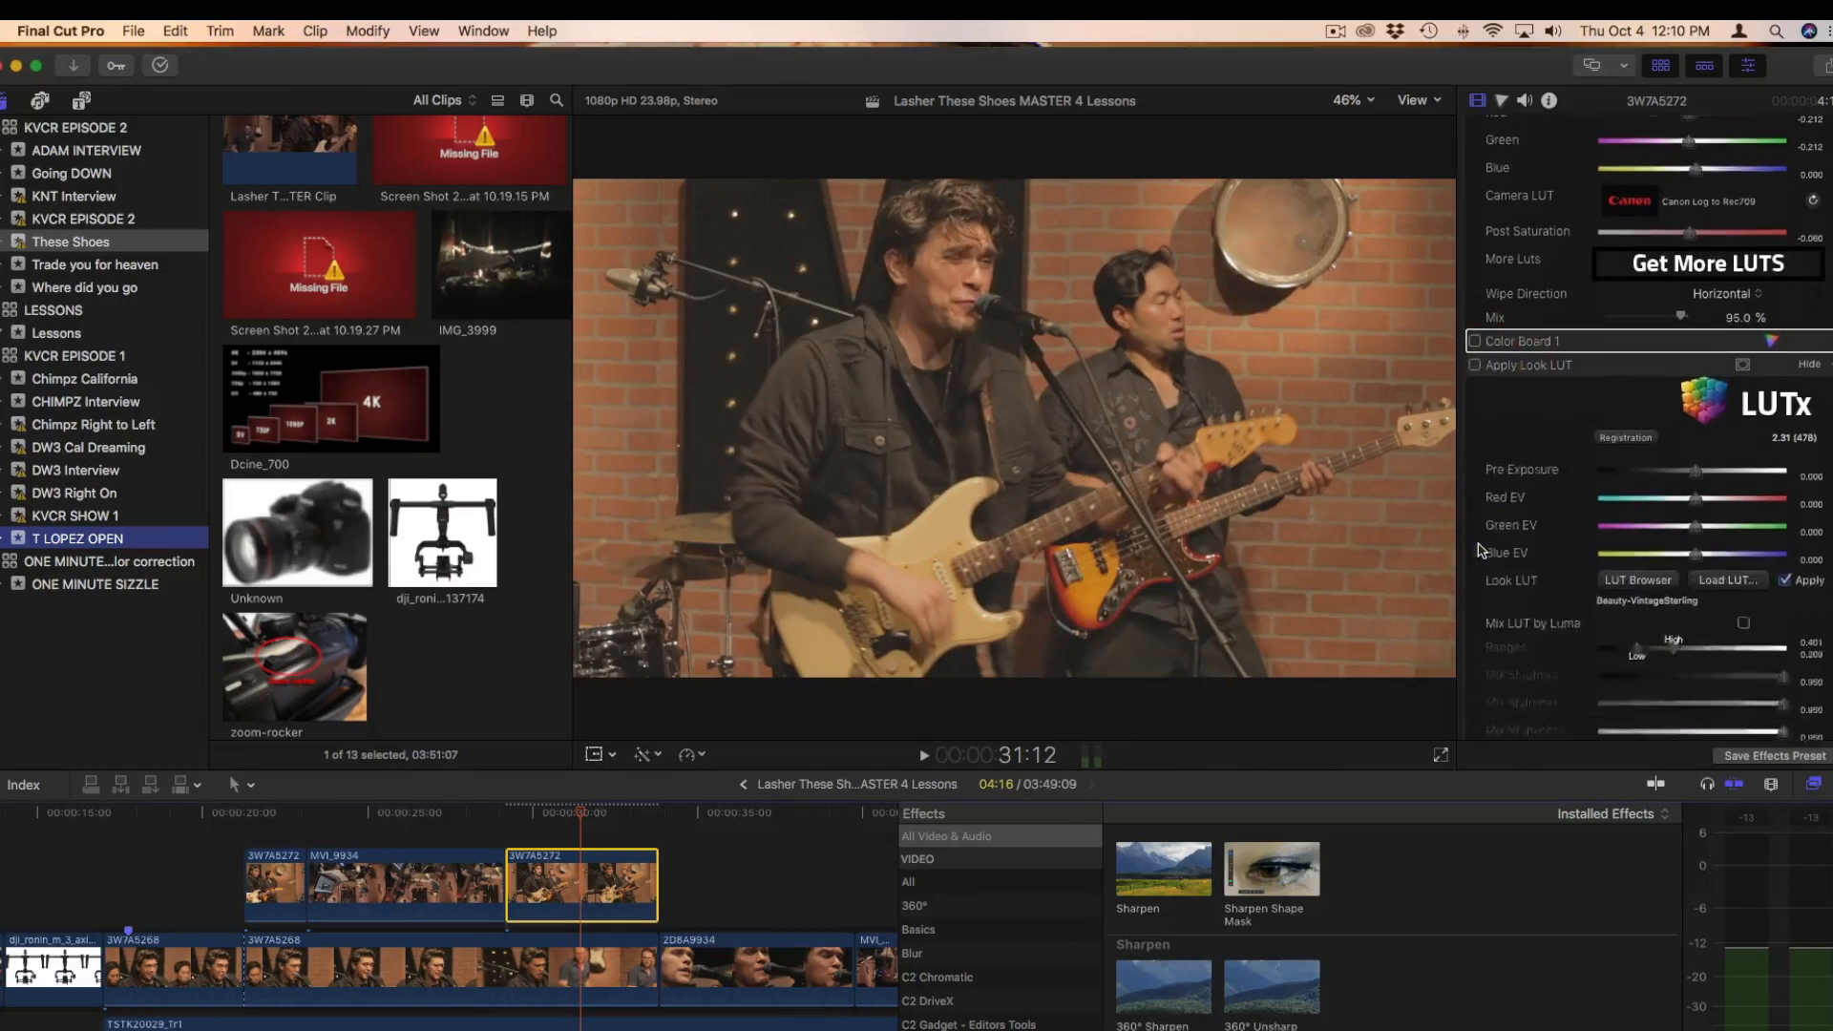
scroll(1481, 550, down, 4)
click(1475, 600)
click(1476, 623)
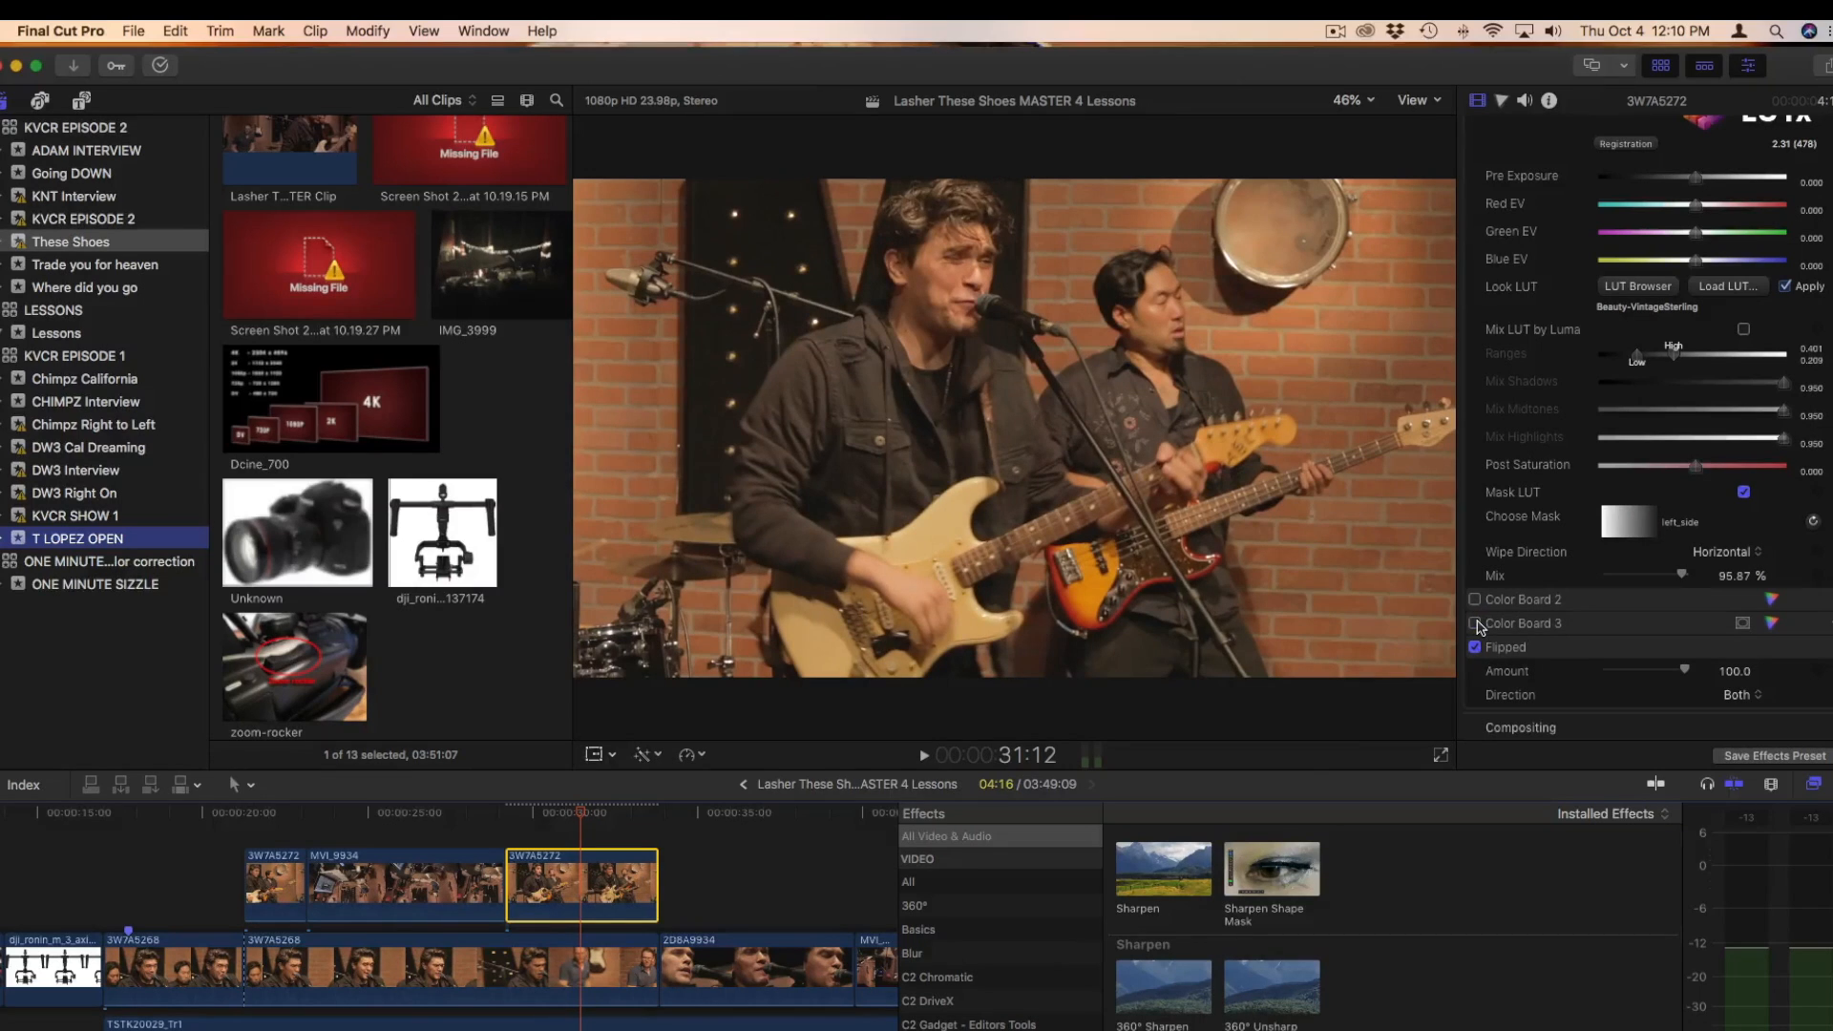
Toggle Flipped off and on for 3W7A5272, and re-enable Color Boards 3, 2 and 1, Apply Look LUT and Apply Camera LUT
click(1475, 648)
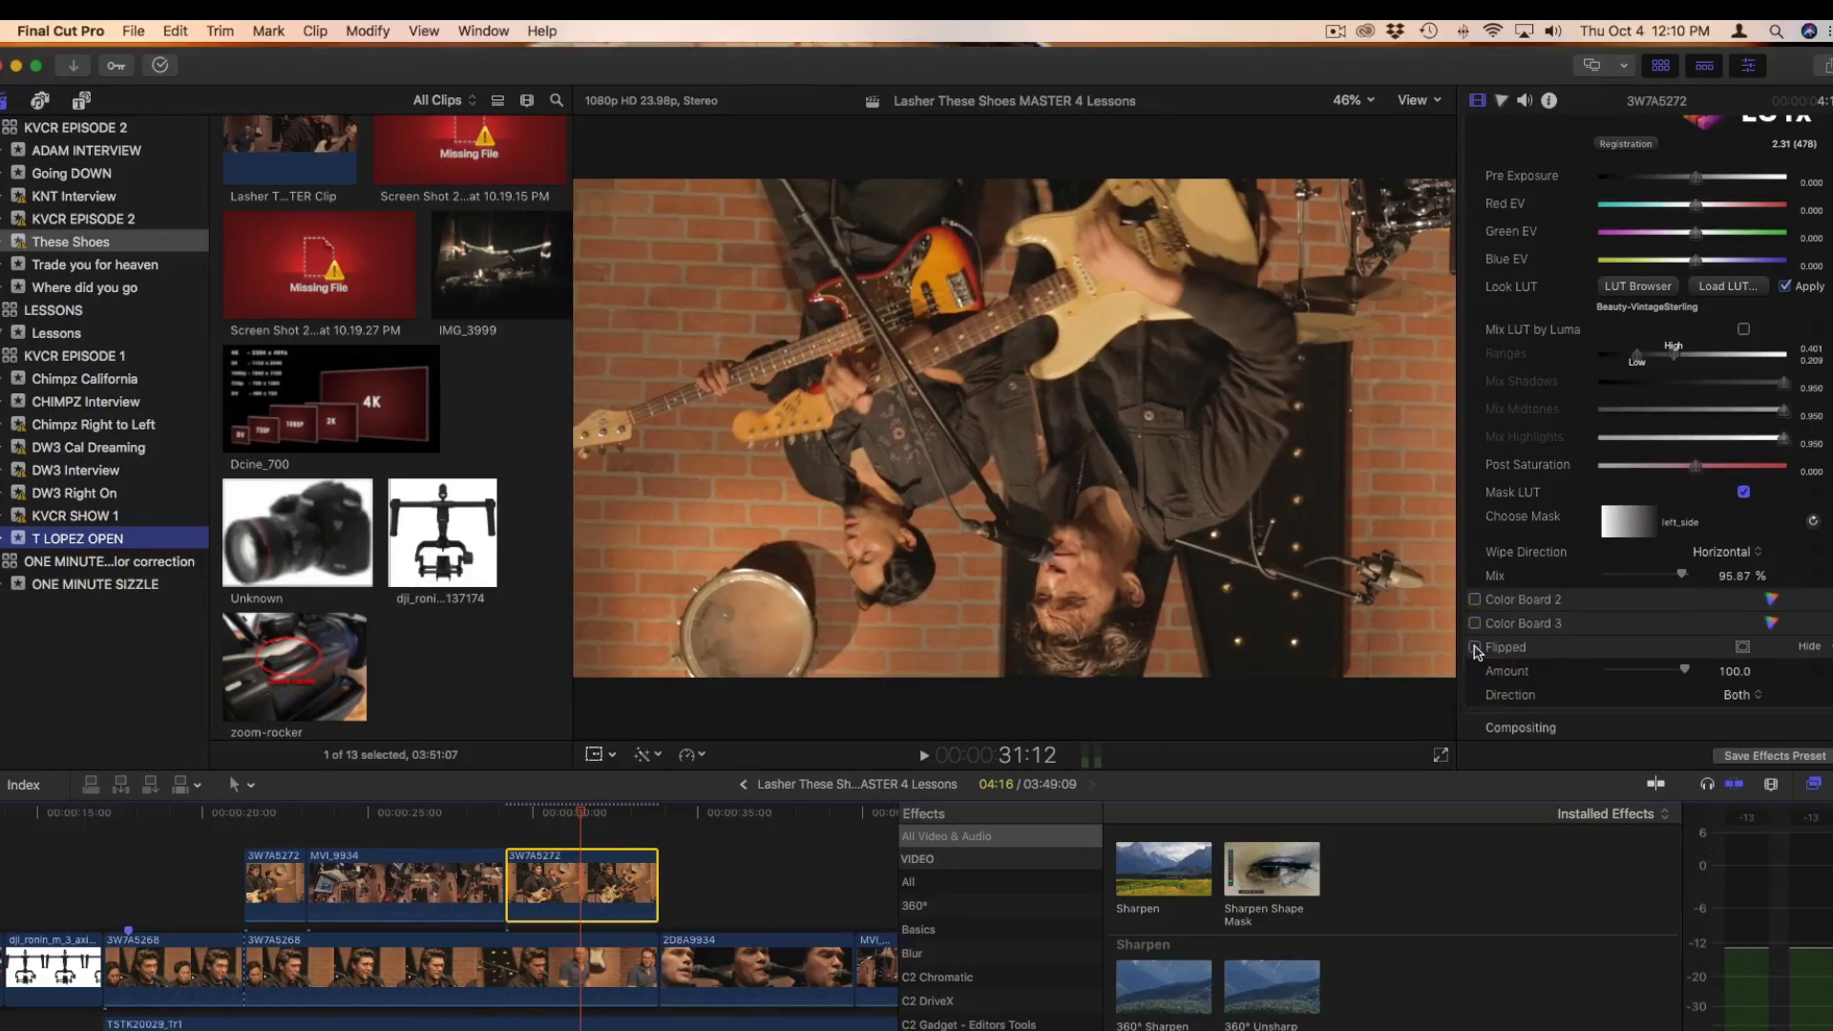
click(1474, 647)
click(1476, 624)
click(1475, 599)
scroll(1481, 496, up, 5)
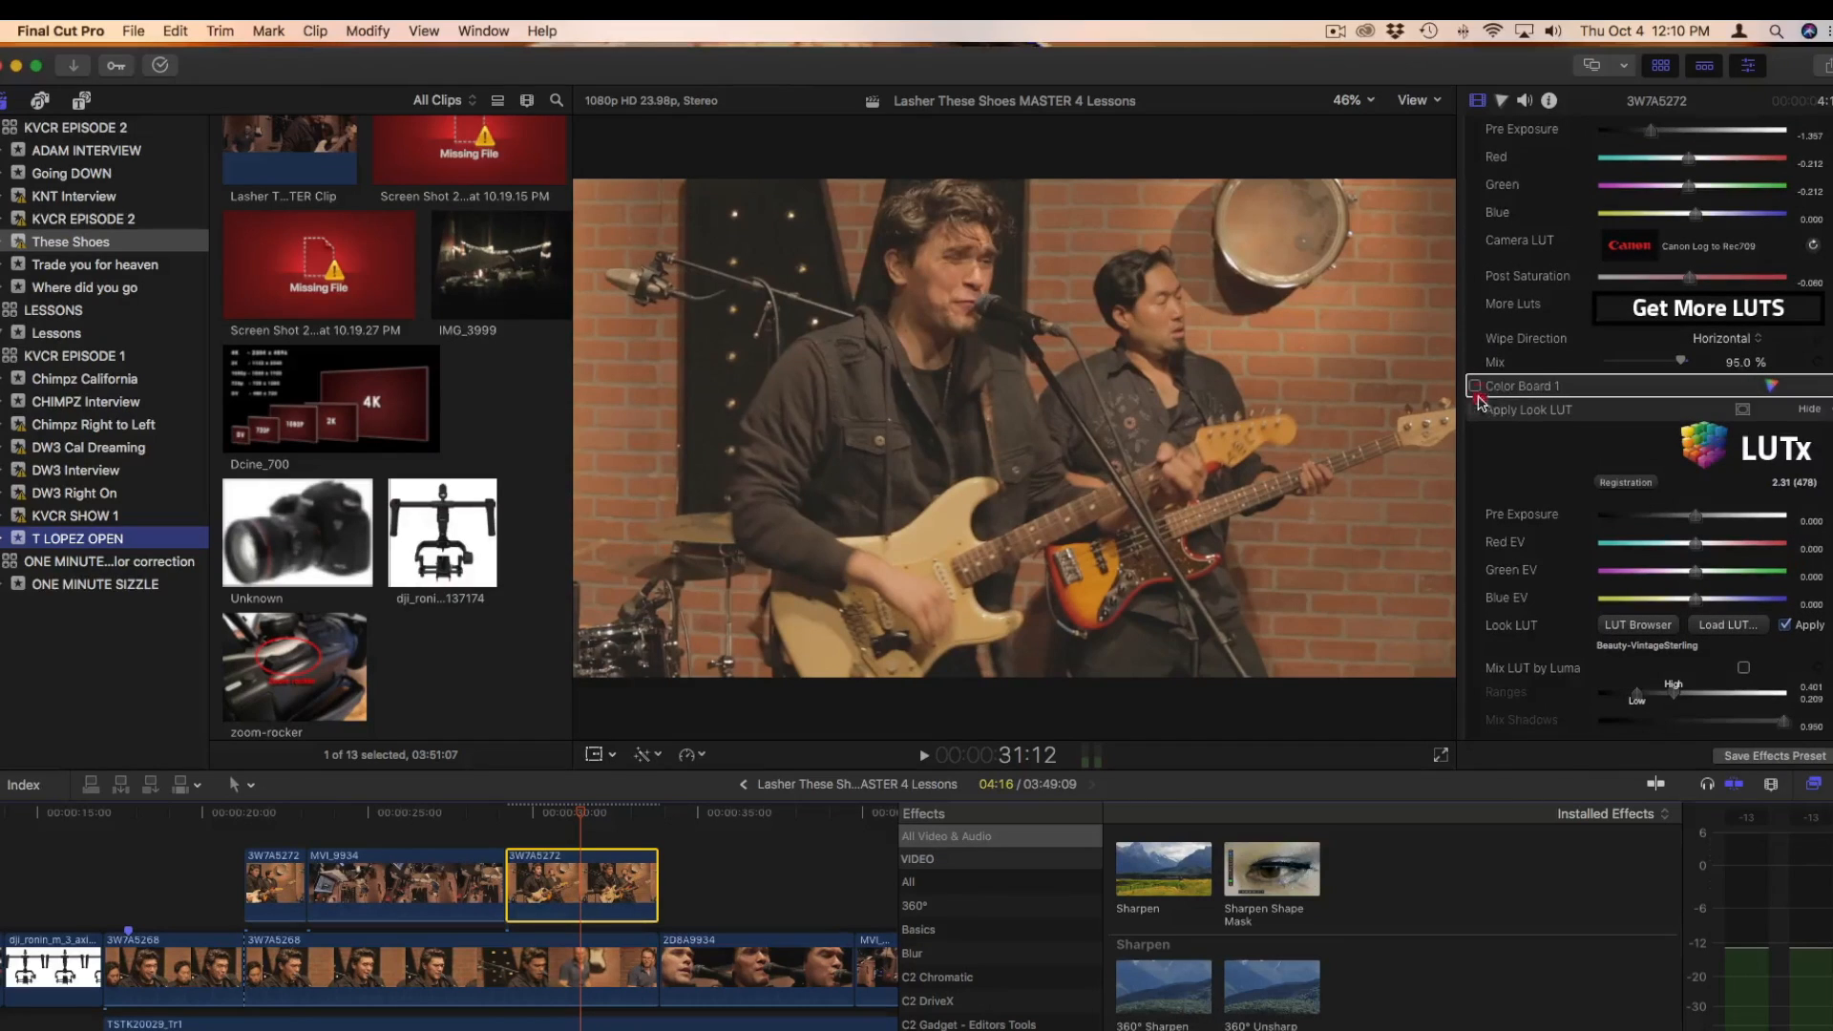
click(1475, 410)
click(1475, 385)
scroll(1480, 377, up, 2)
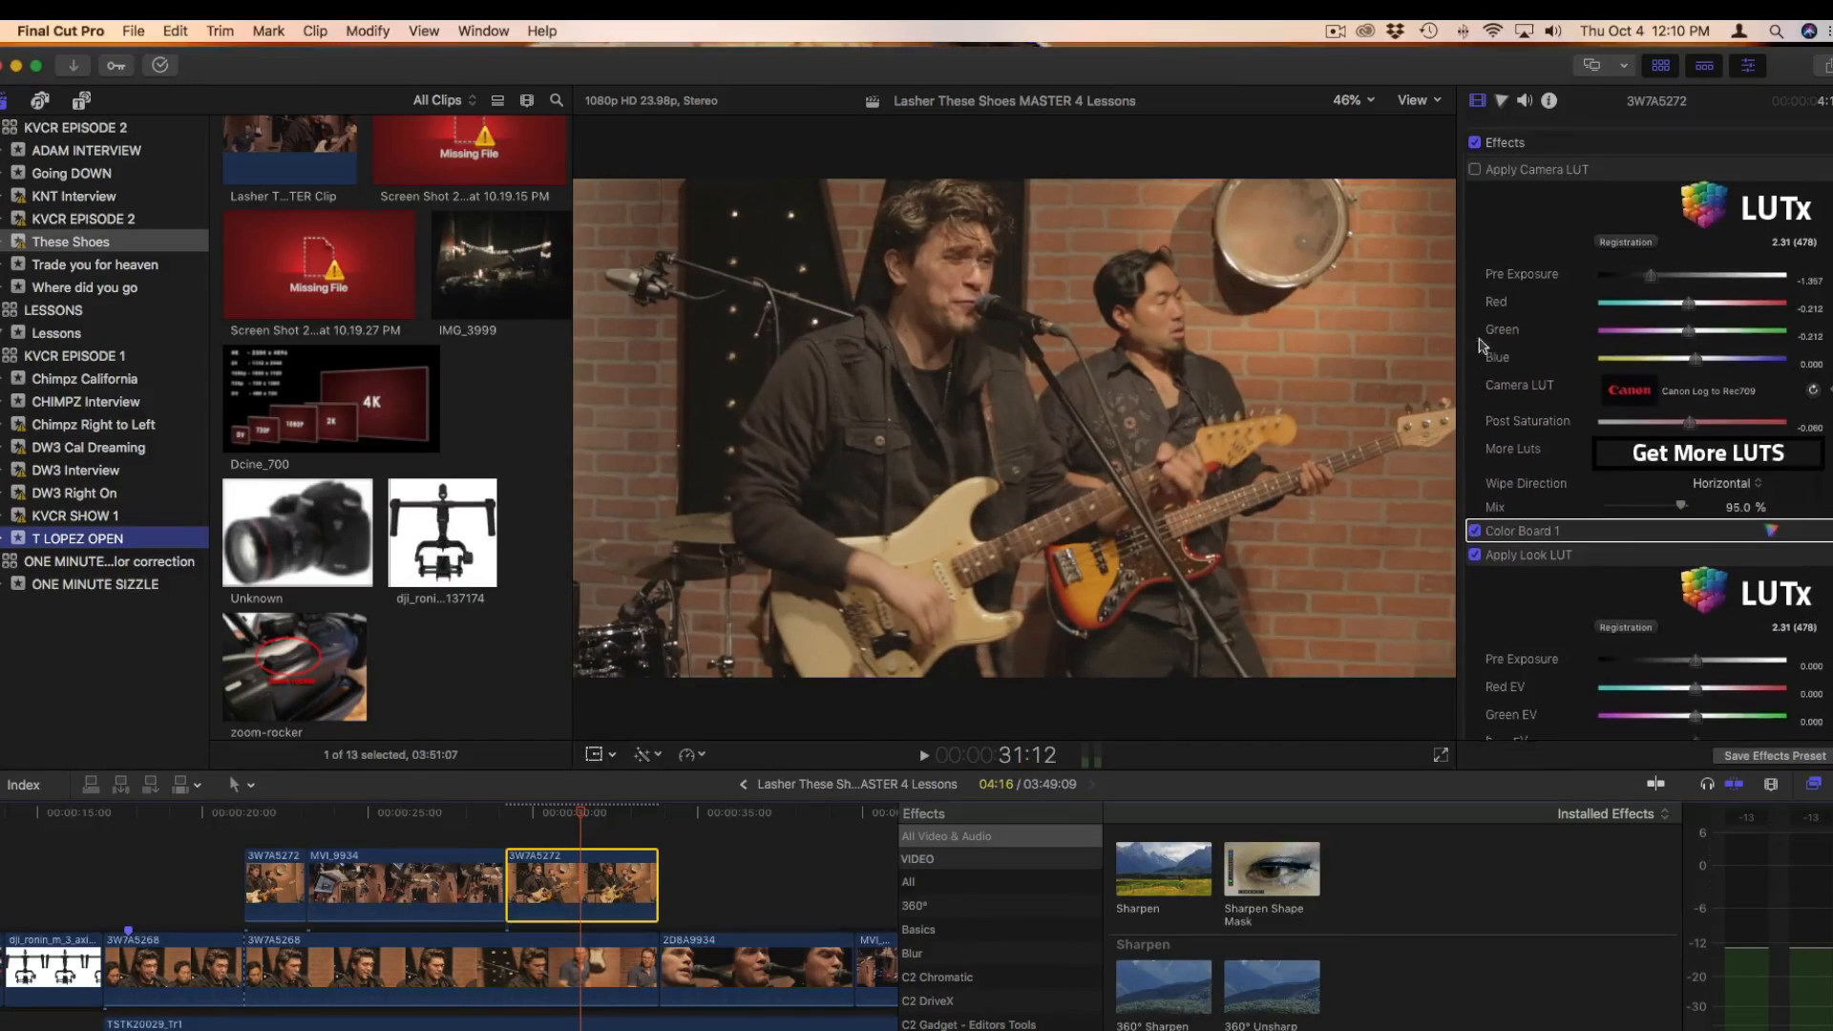
click(1475, 161)
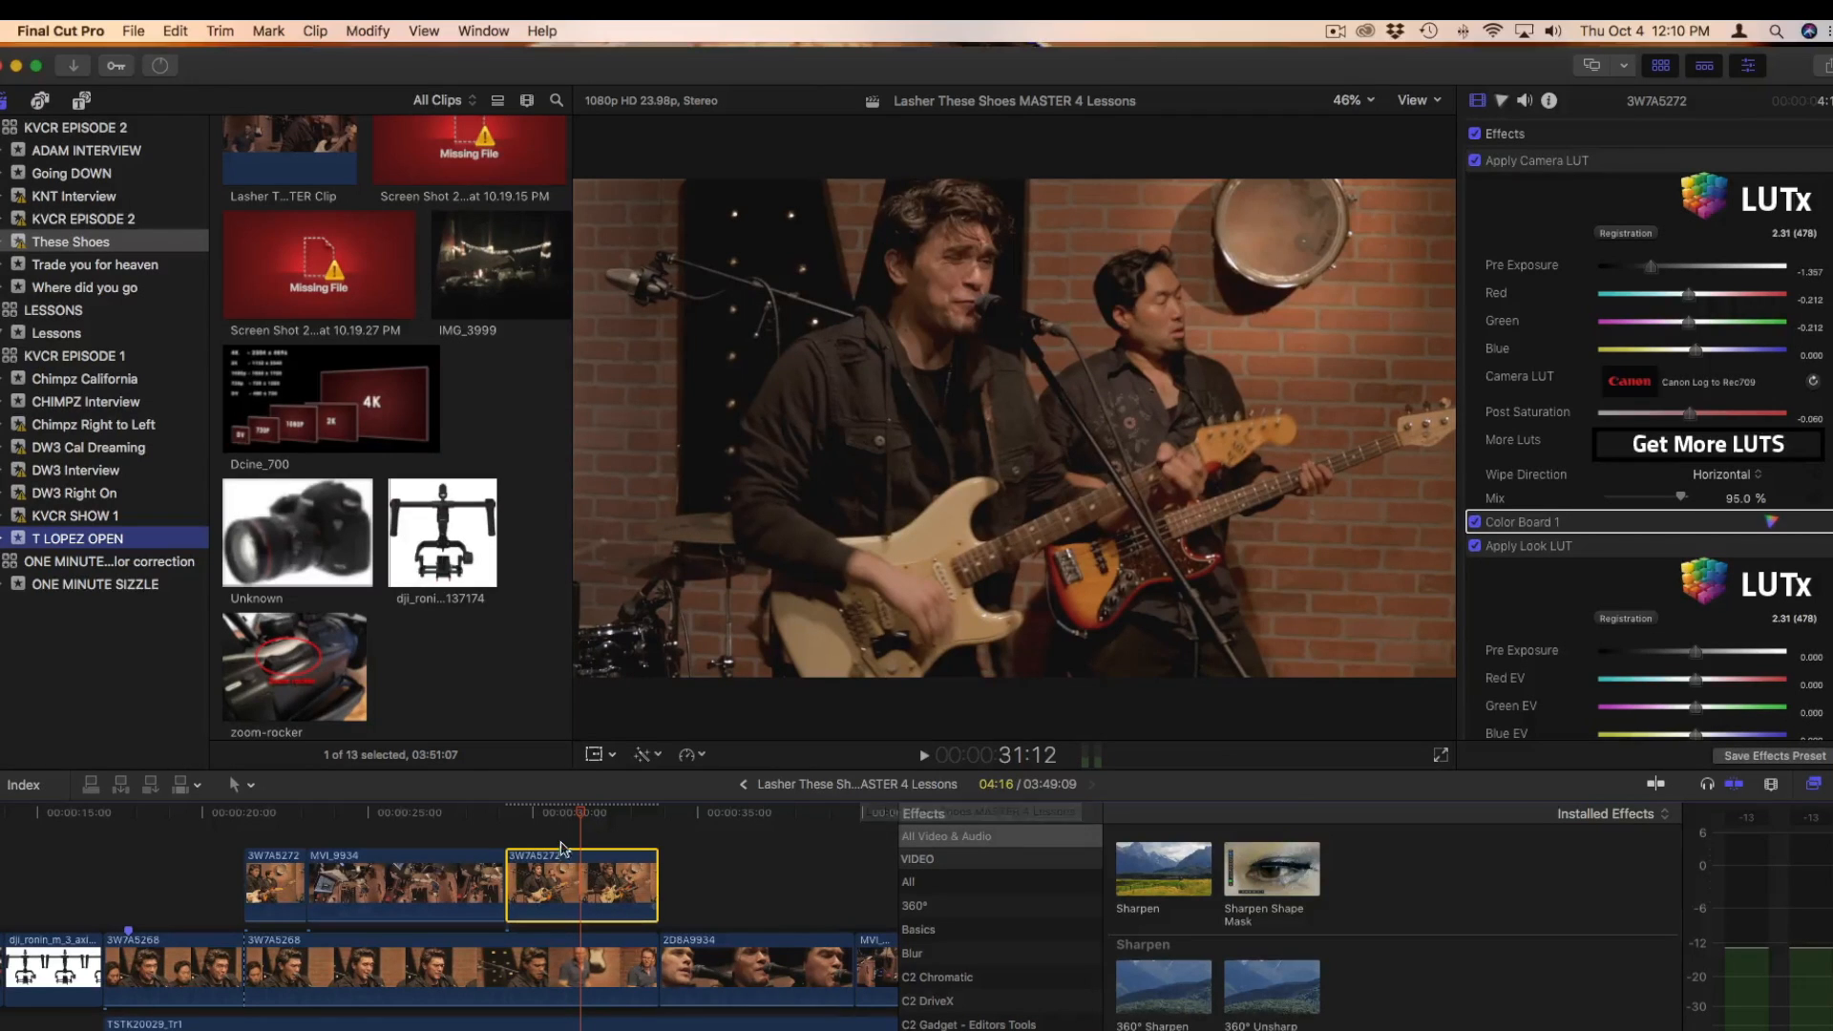
Add Transform keyframes to the selected 3W7A5272 clip at its first frame, 29:05, and its last frame, 33:20
click(522, 813)
key(Up)
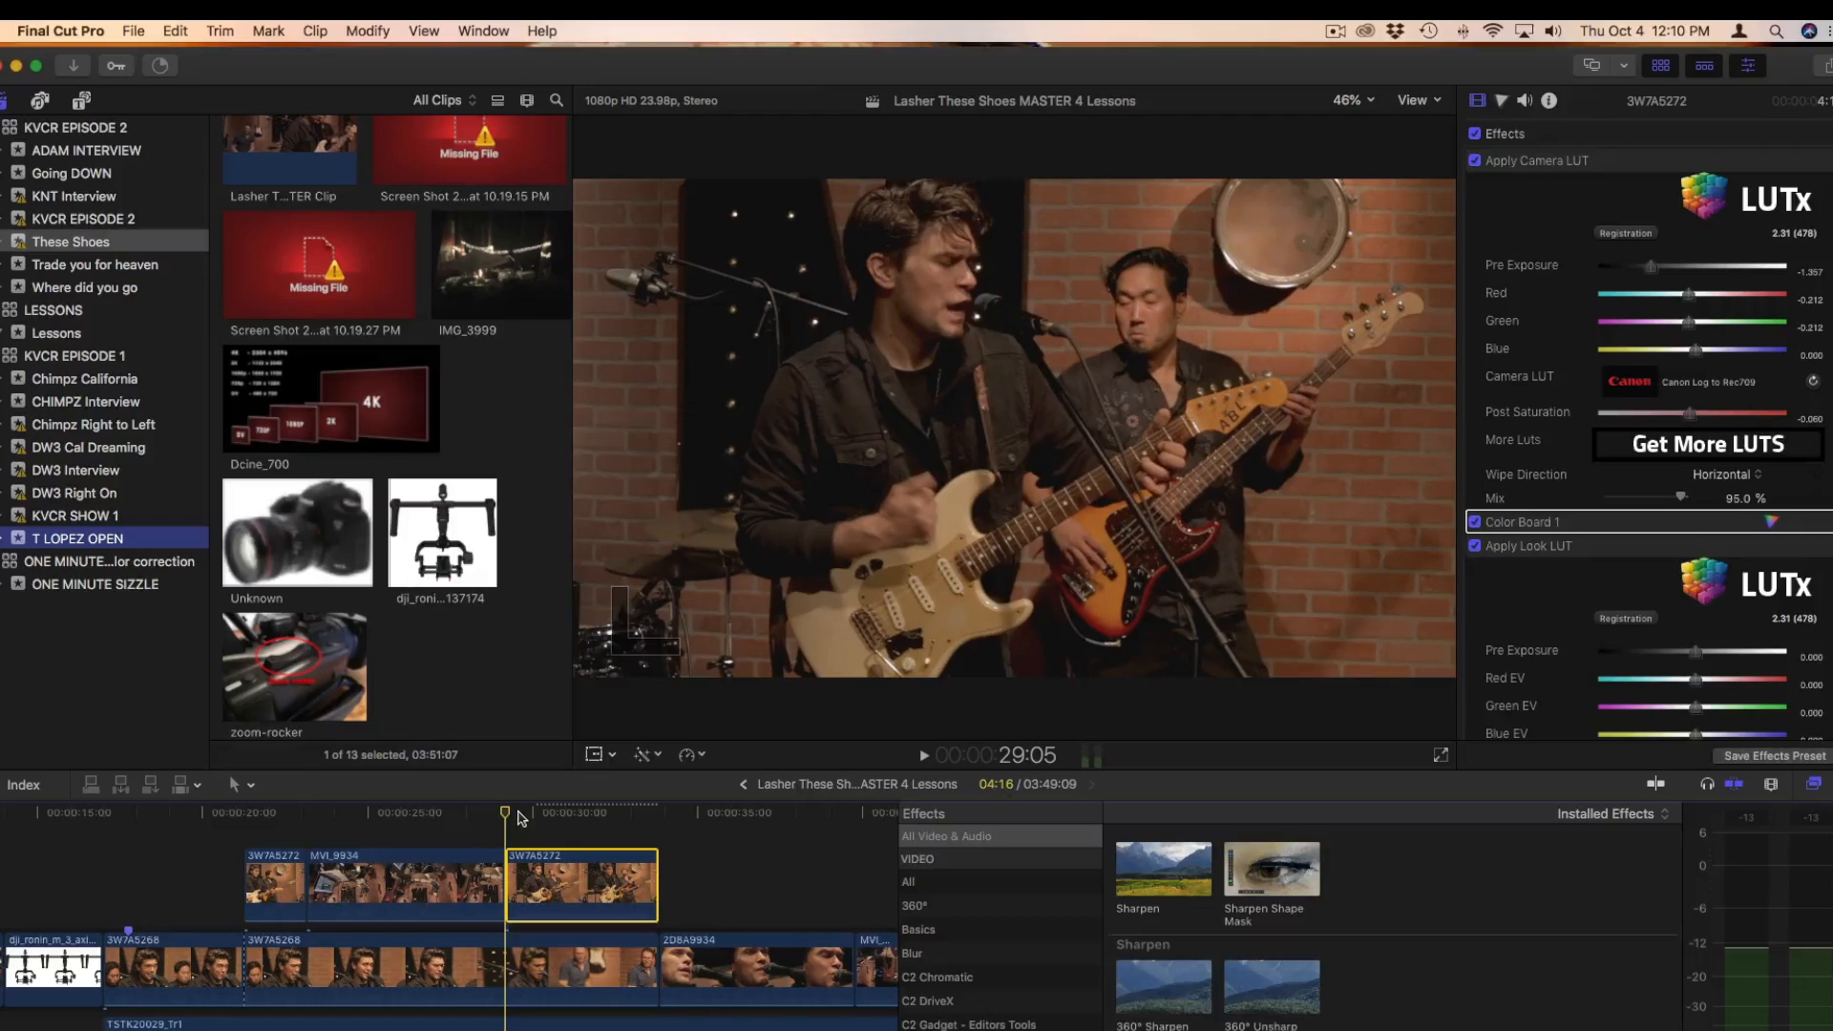
click(594, 756)
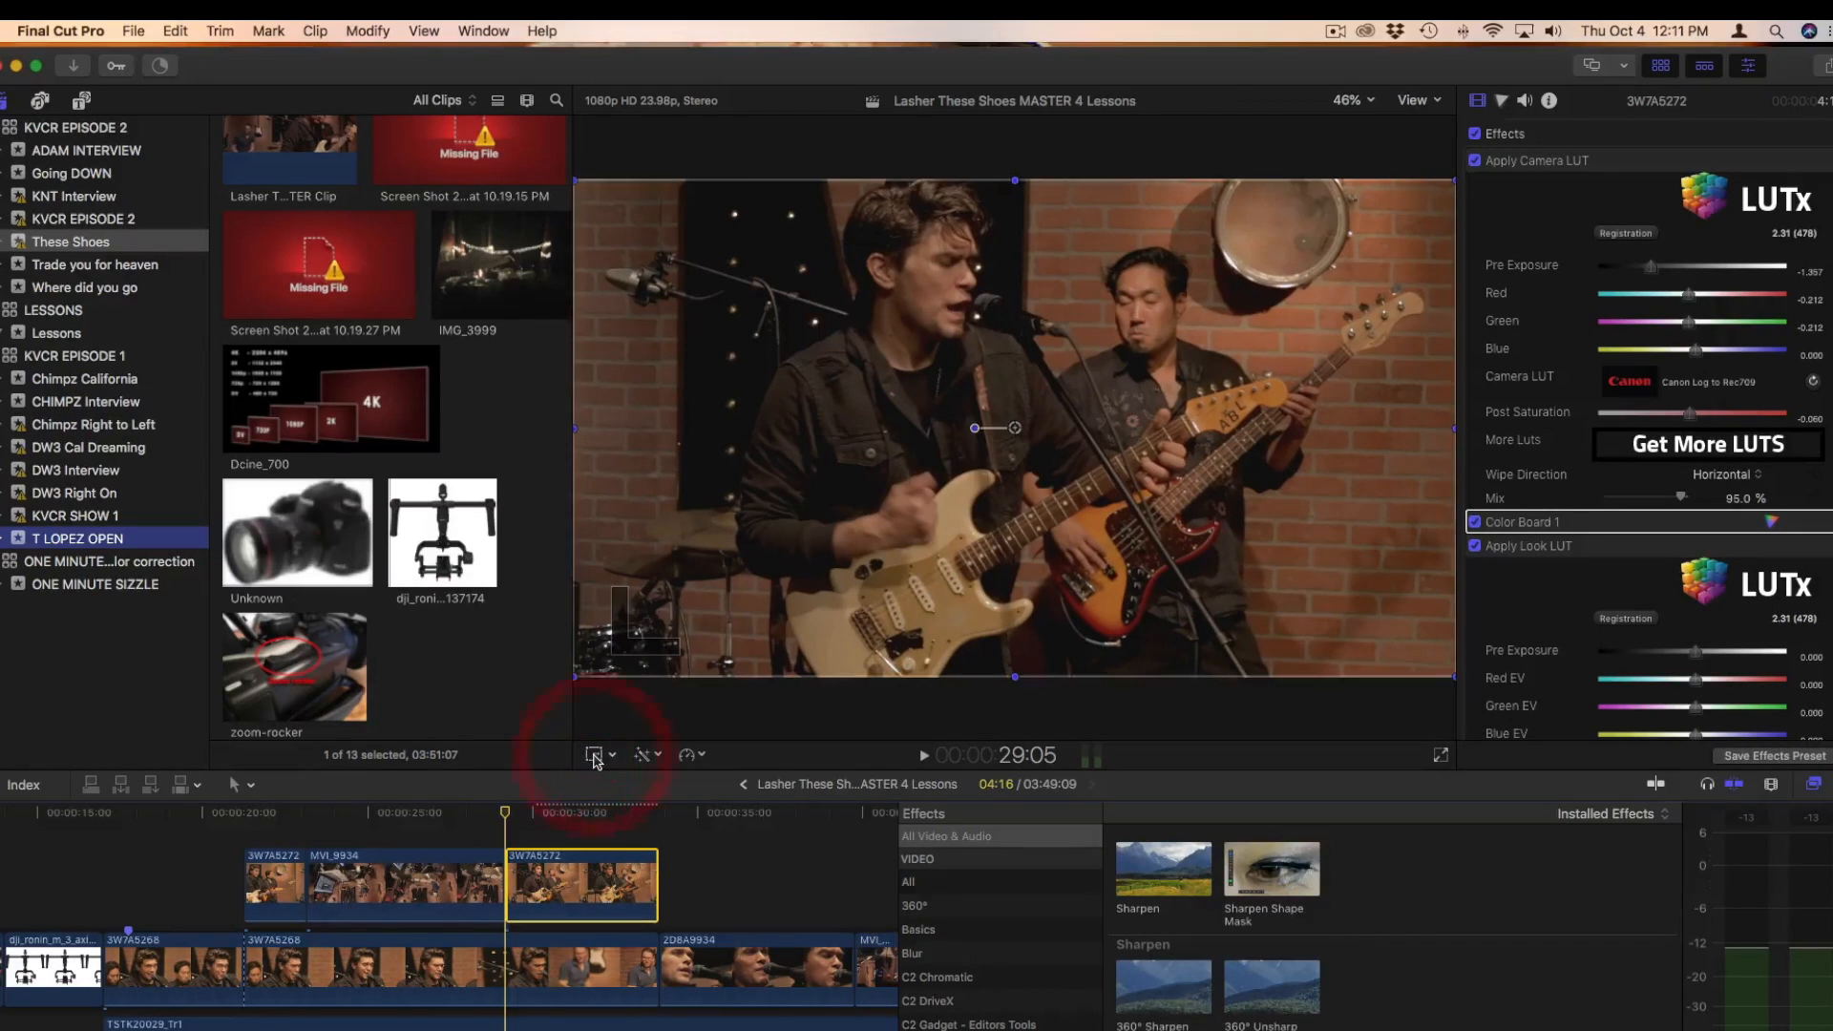
click(619, 133)
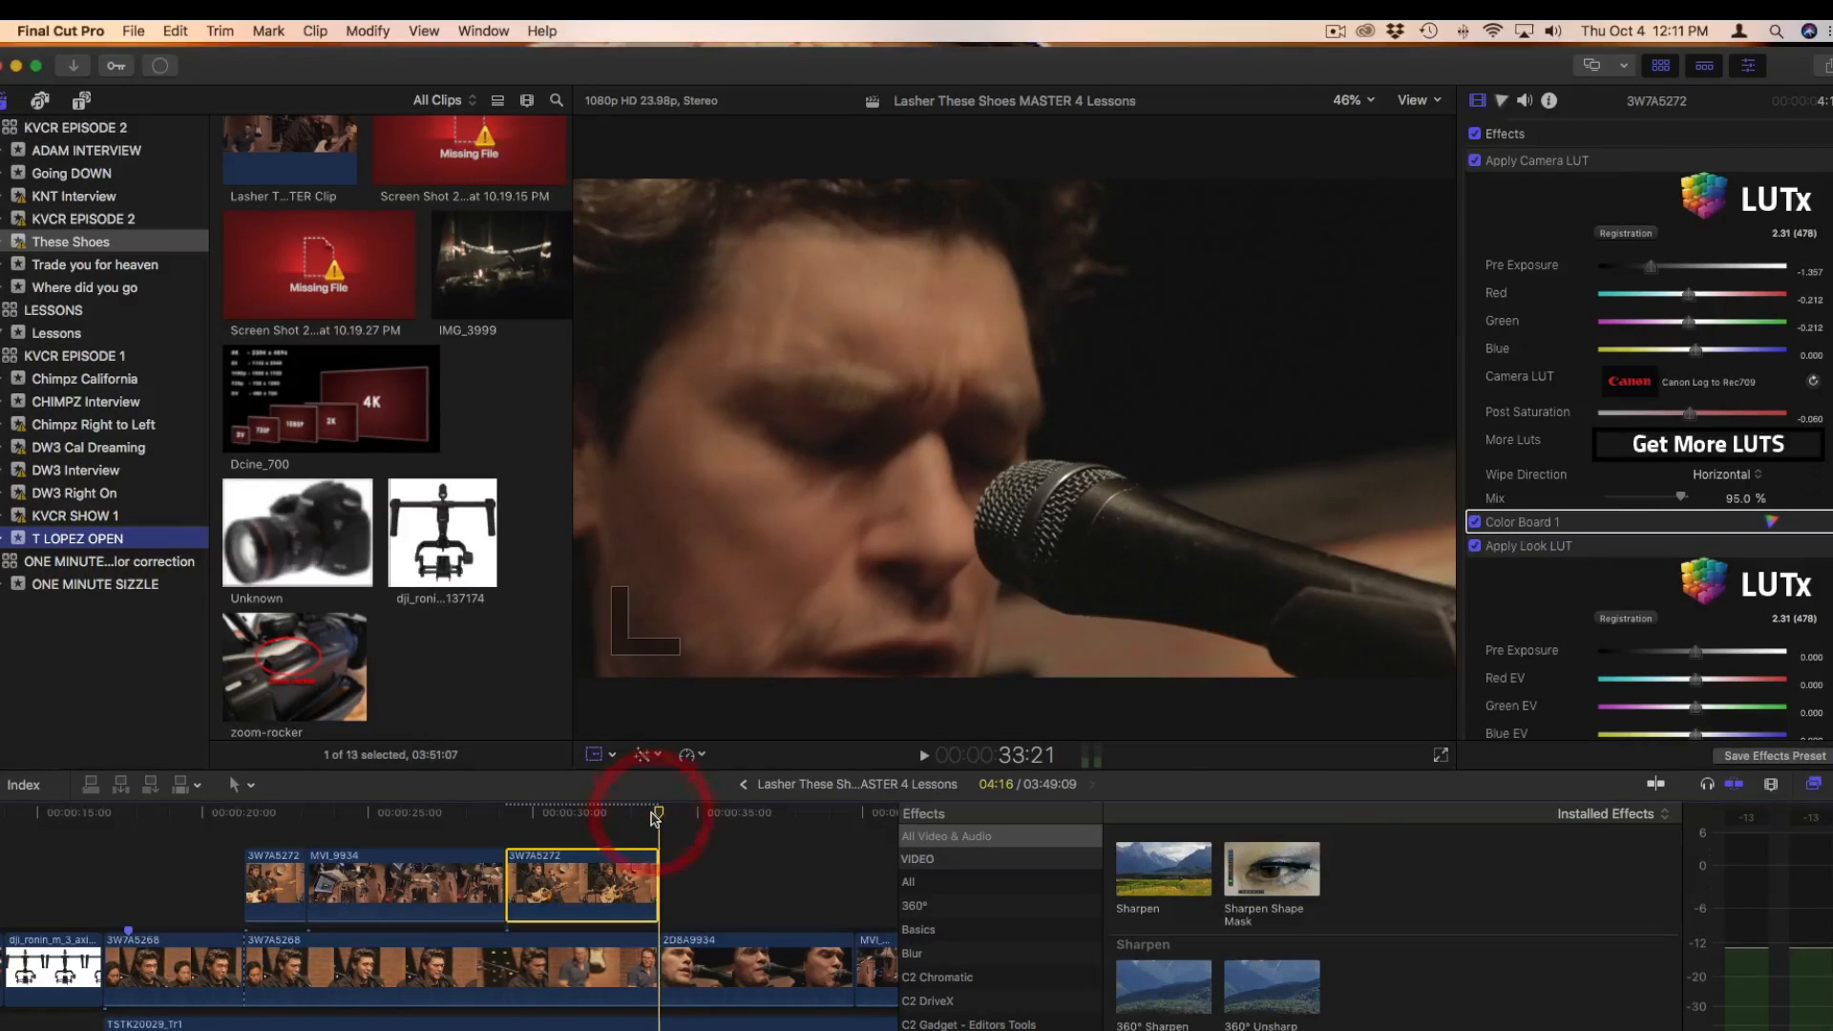
key(Left)
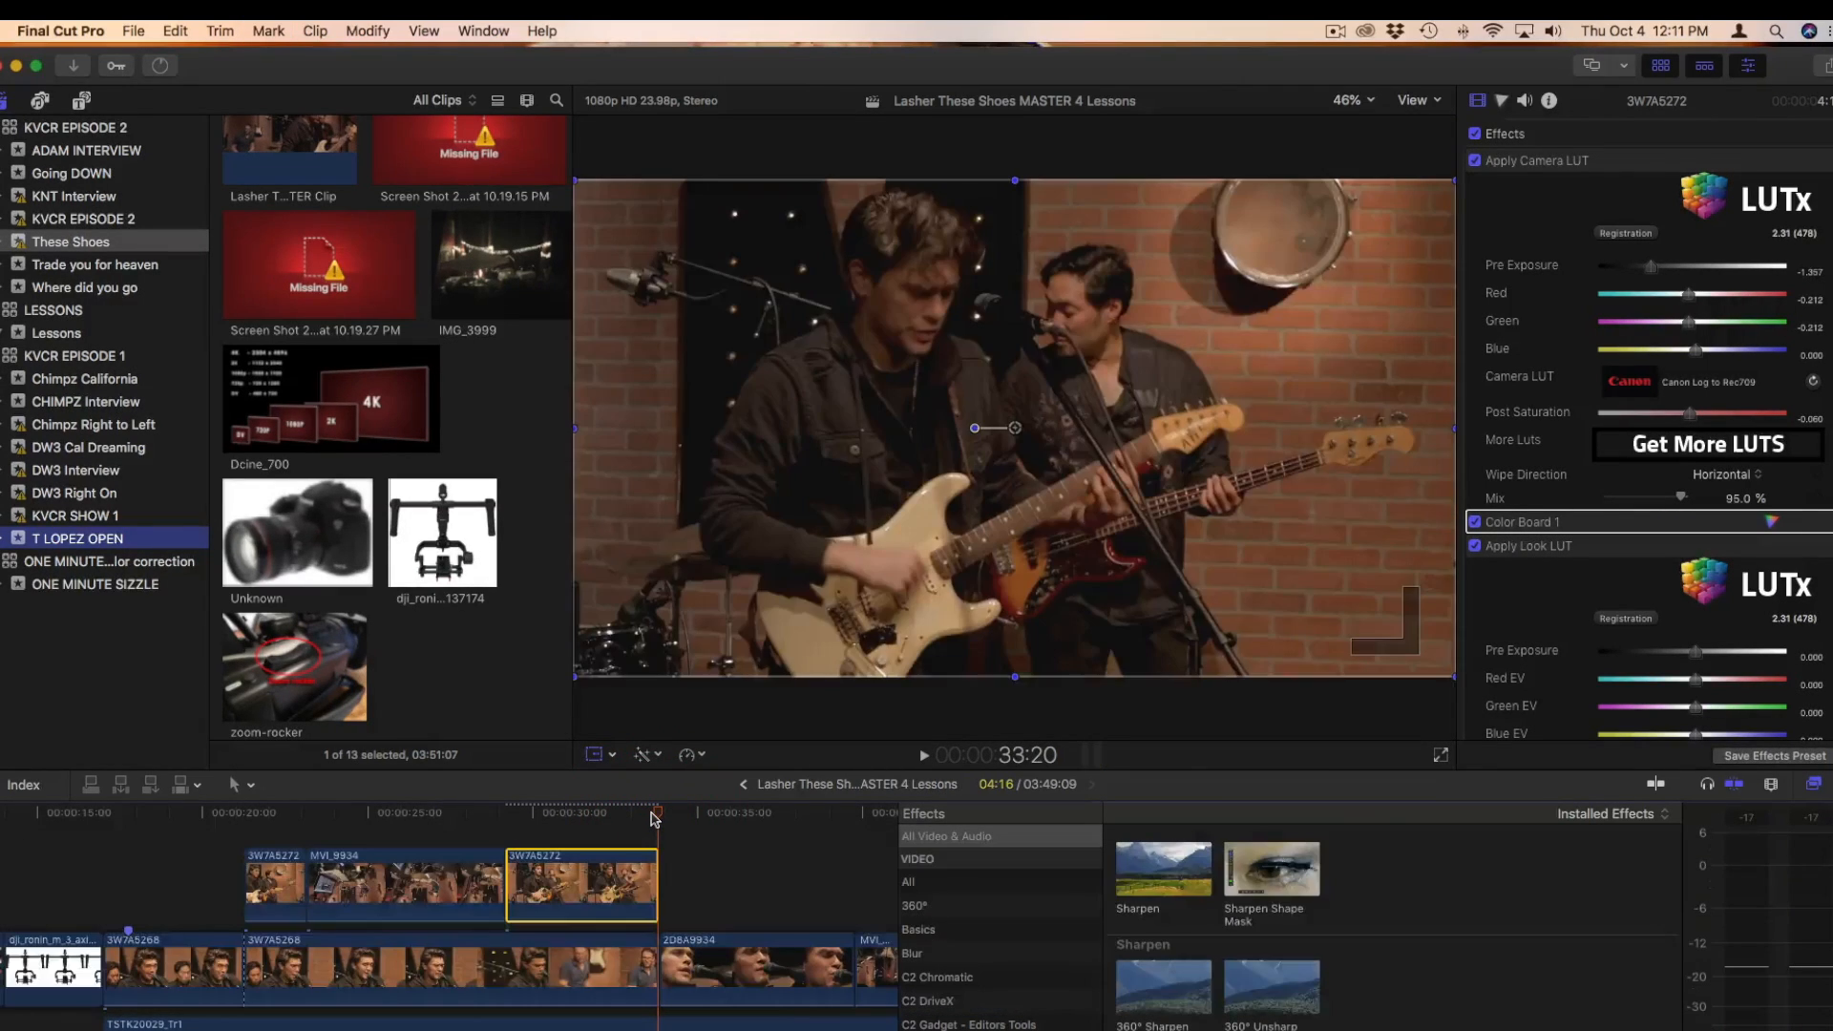
click(599, 757)
click(619, 135)
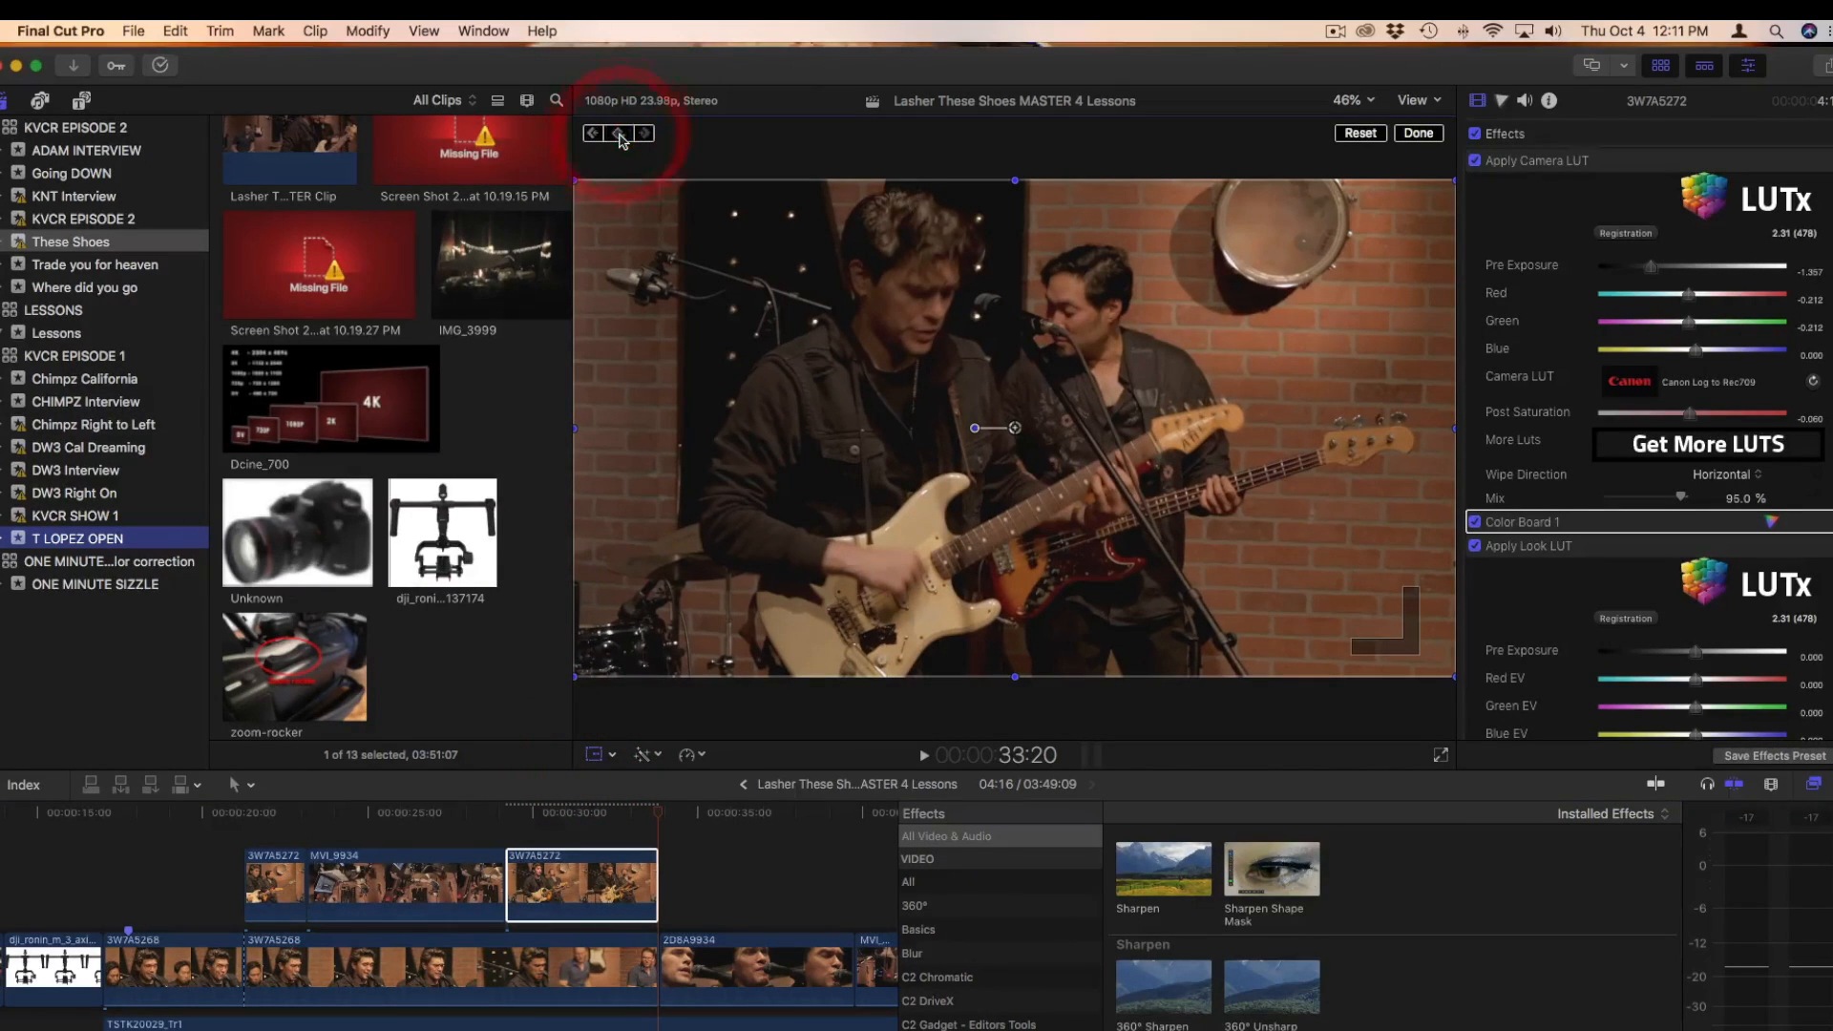
At 3W7A5272's end keyframe, set Scale (All) to 168% and shift the frame to about X 13.5%, Y -29.3%
scroll(1775, 572, down, 10)
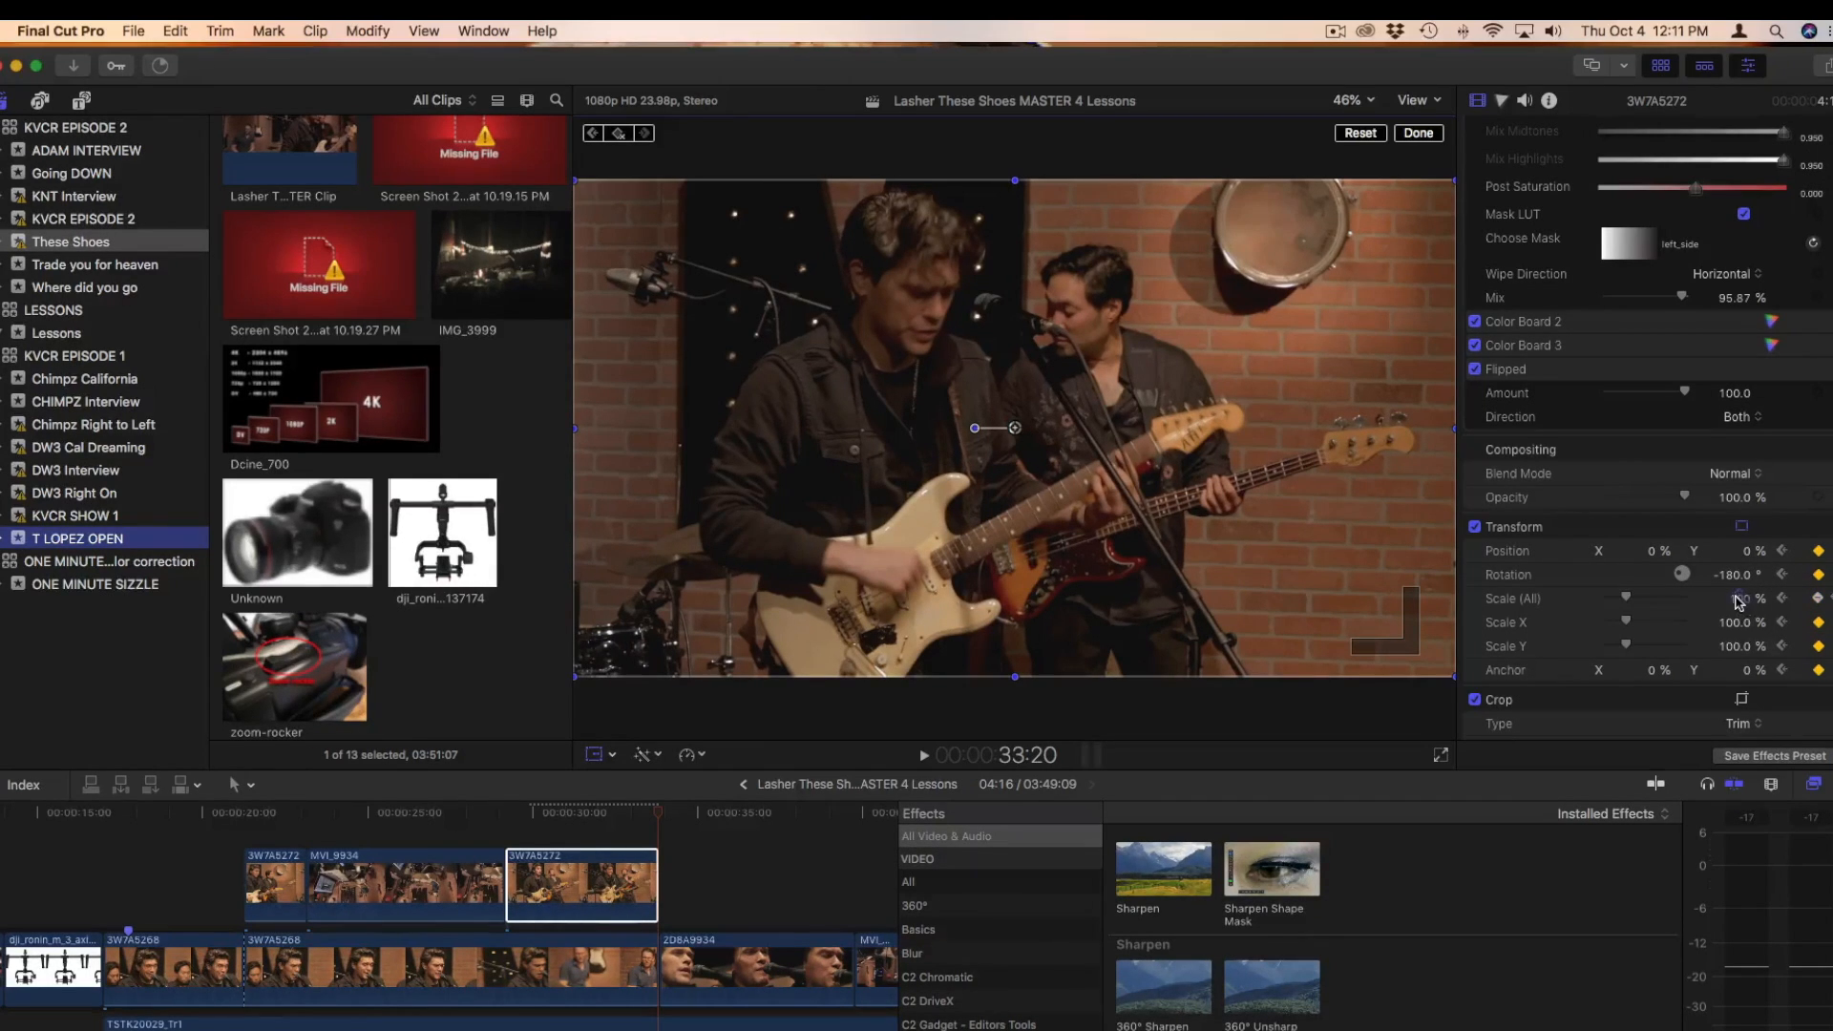
drag(1737, 598, 1737, 599)
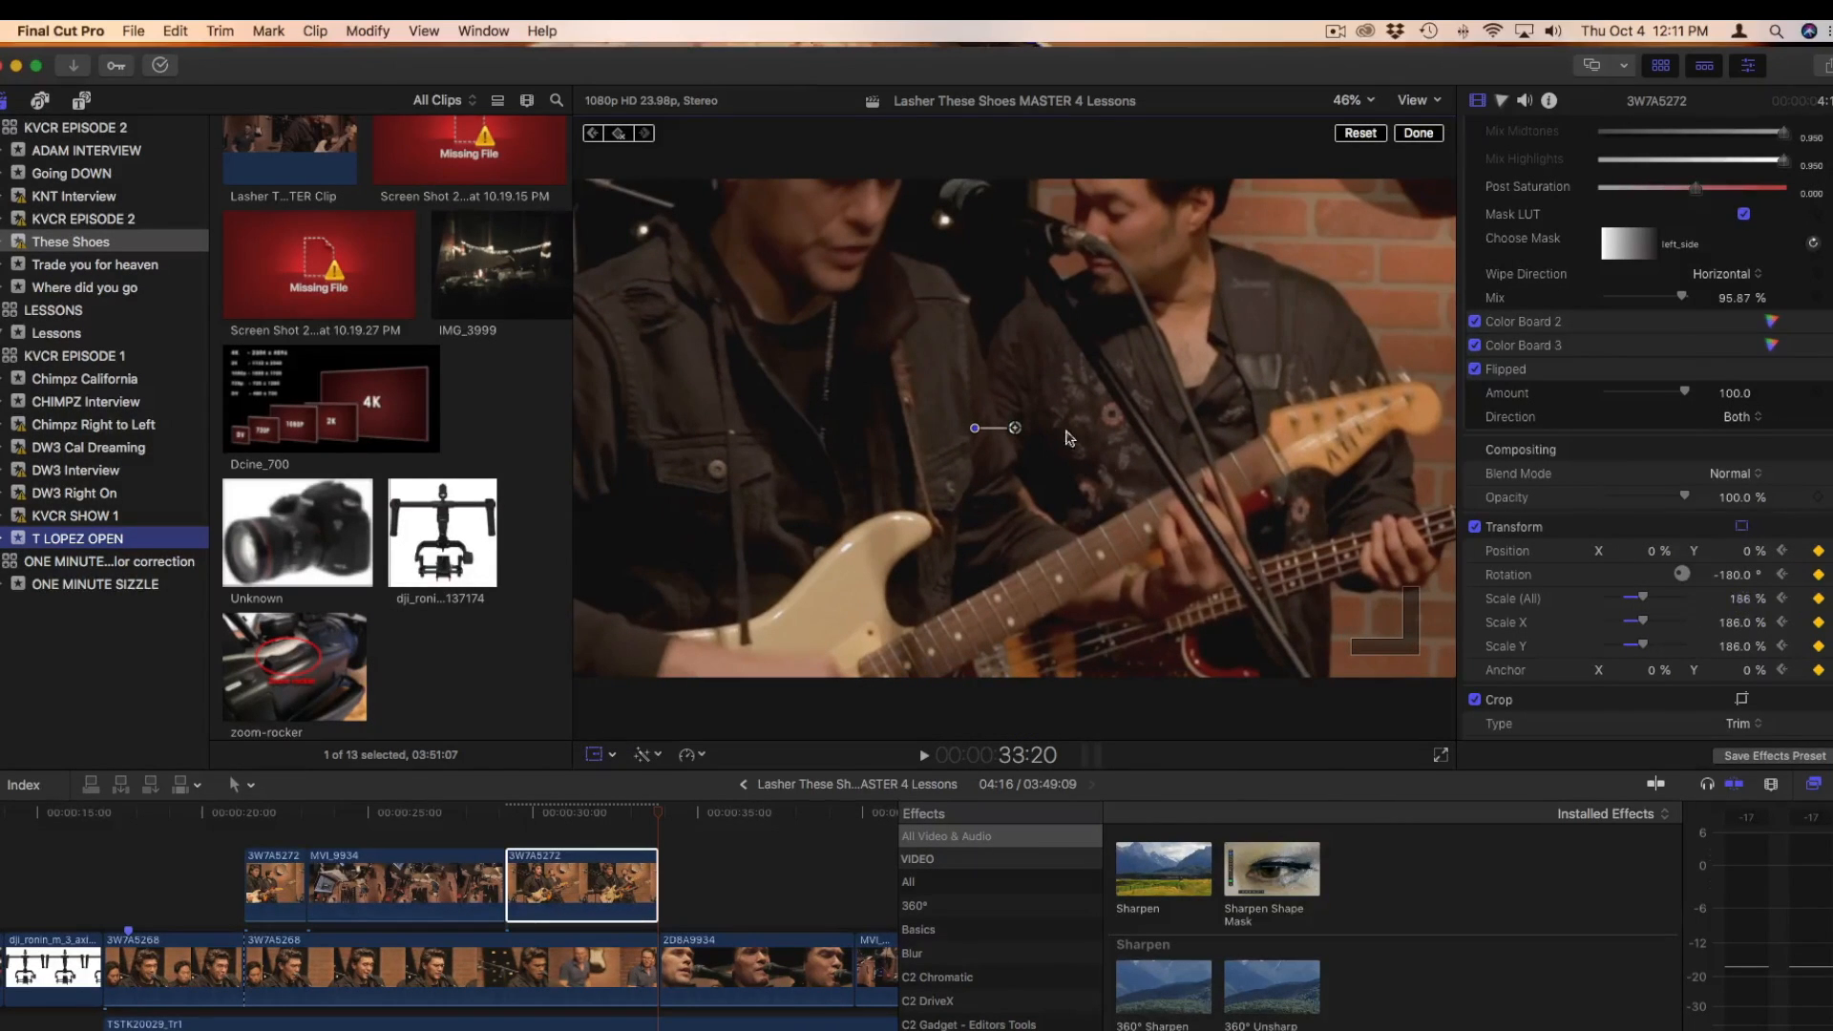
drag(1020, 430, 1097, 592)
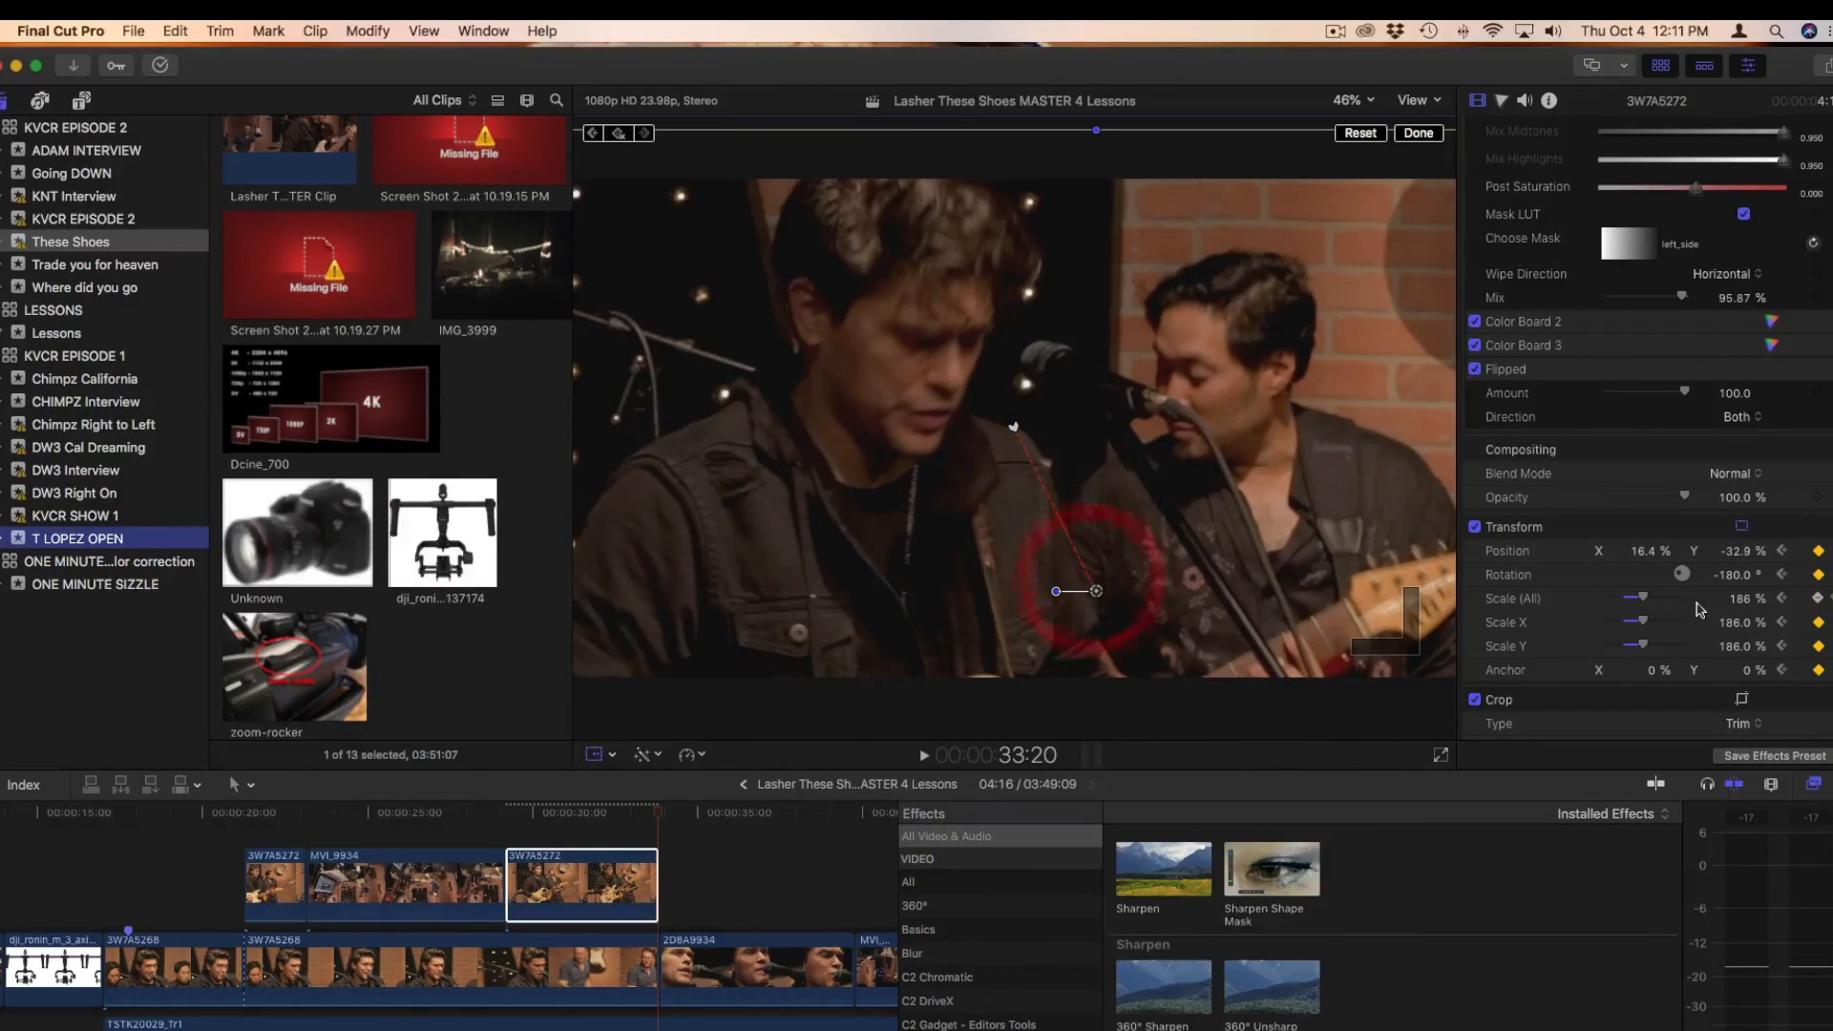
drag(1739, 598, 1739, 613)
drag(1096, 592, 1085, 577)
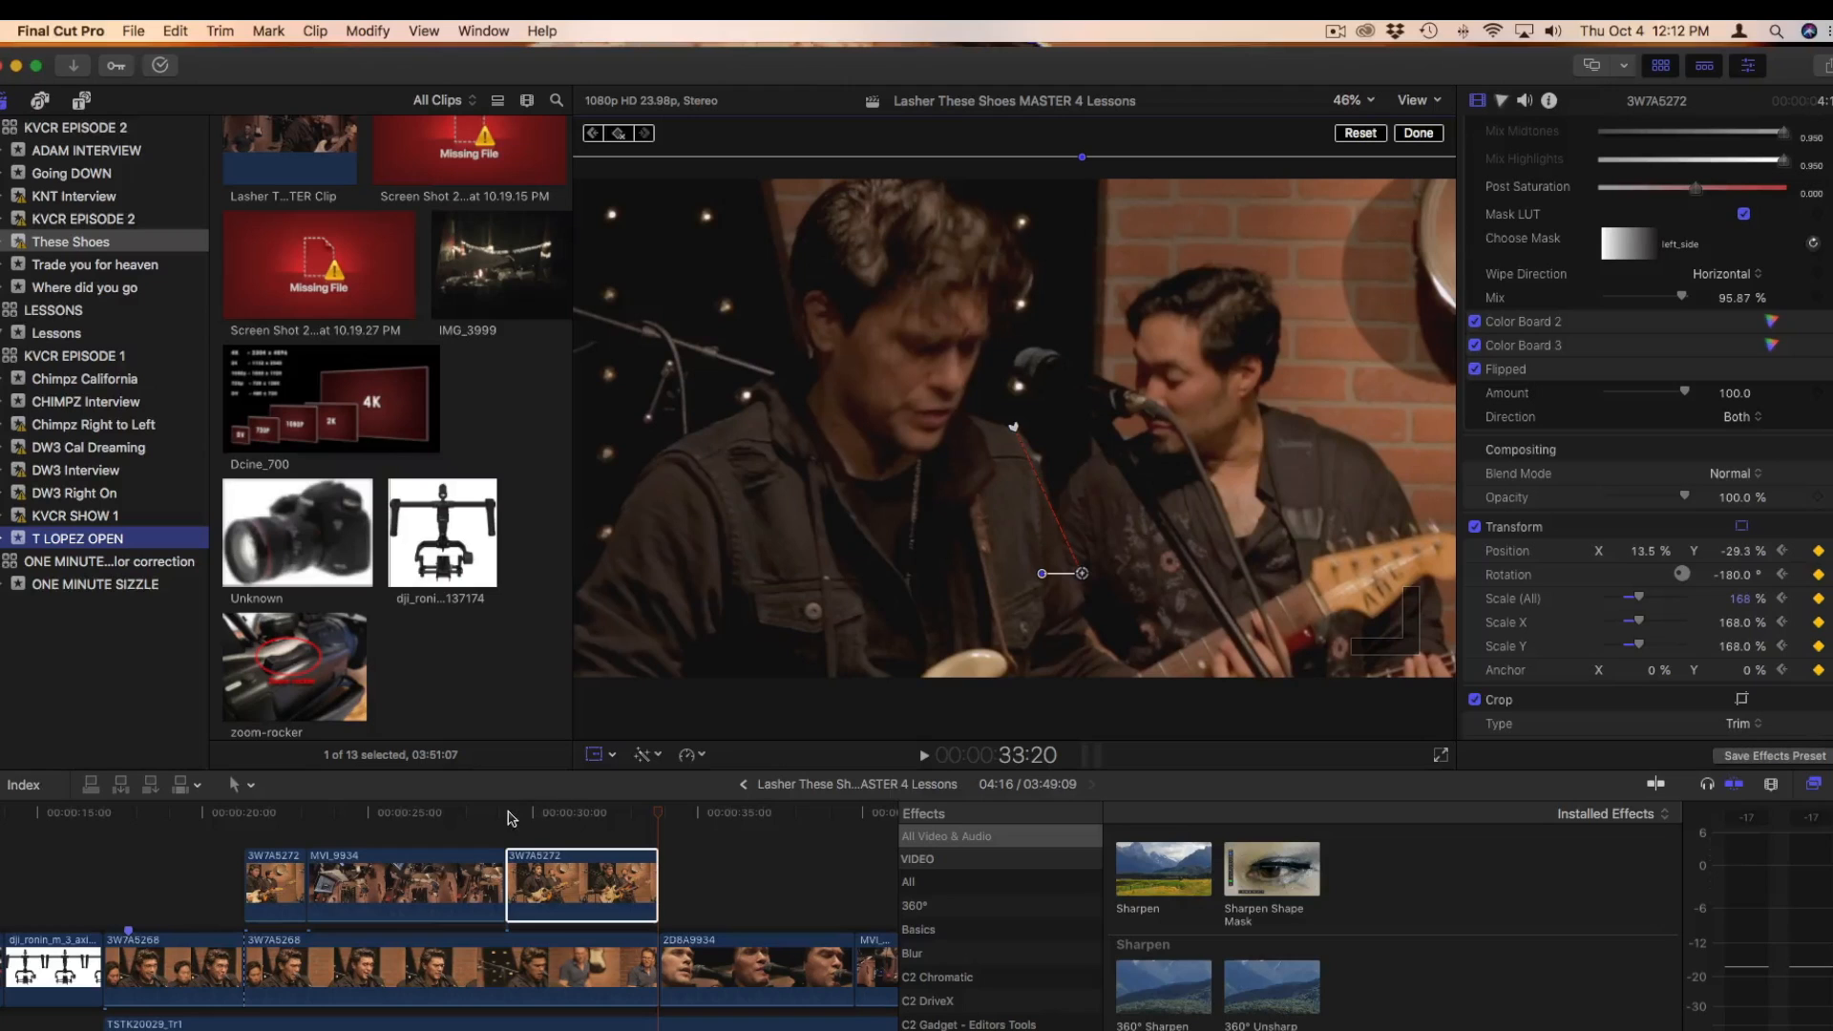
Play the sequence from 27:01 and scrub through 3W7A5272 to check its keyframed zoom
click(598, 813)
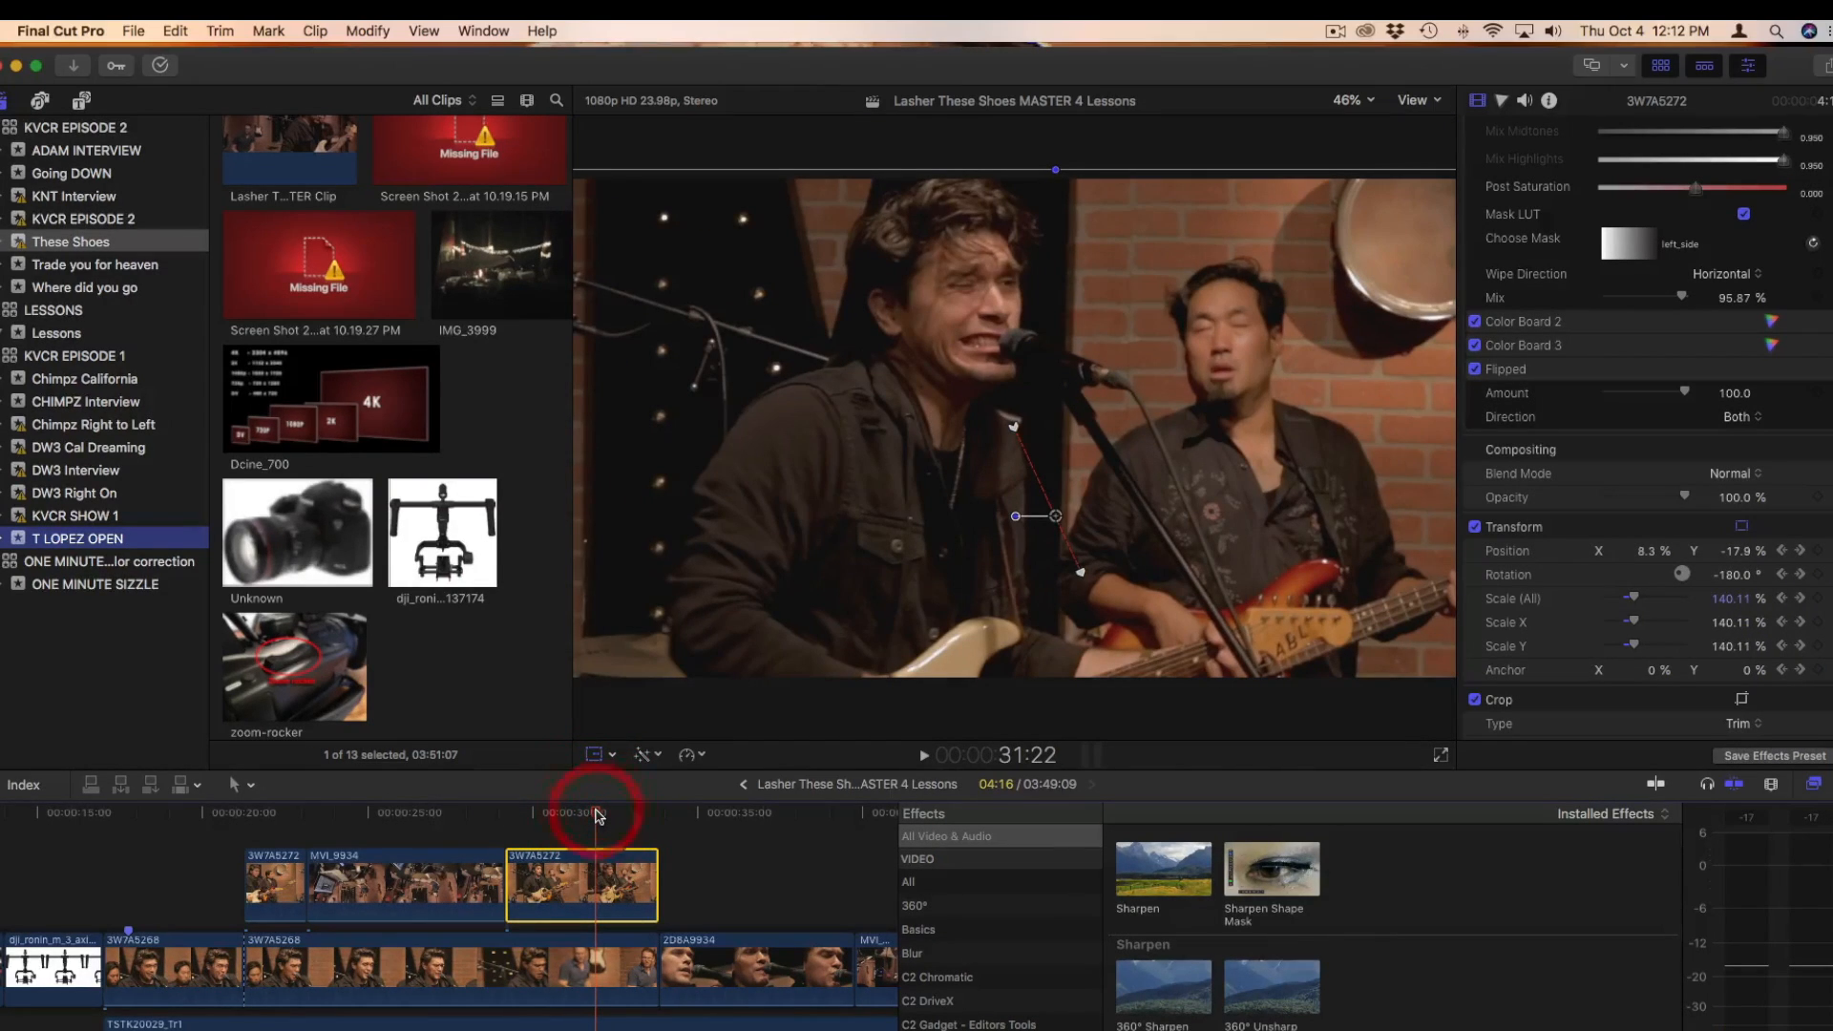
drag(593, 815, 436, 813)
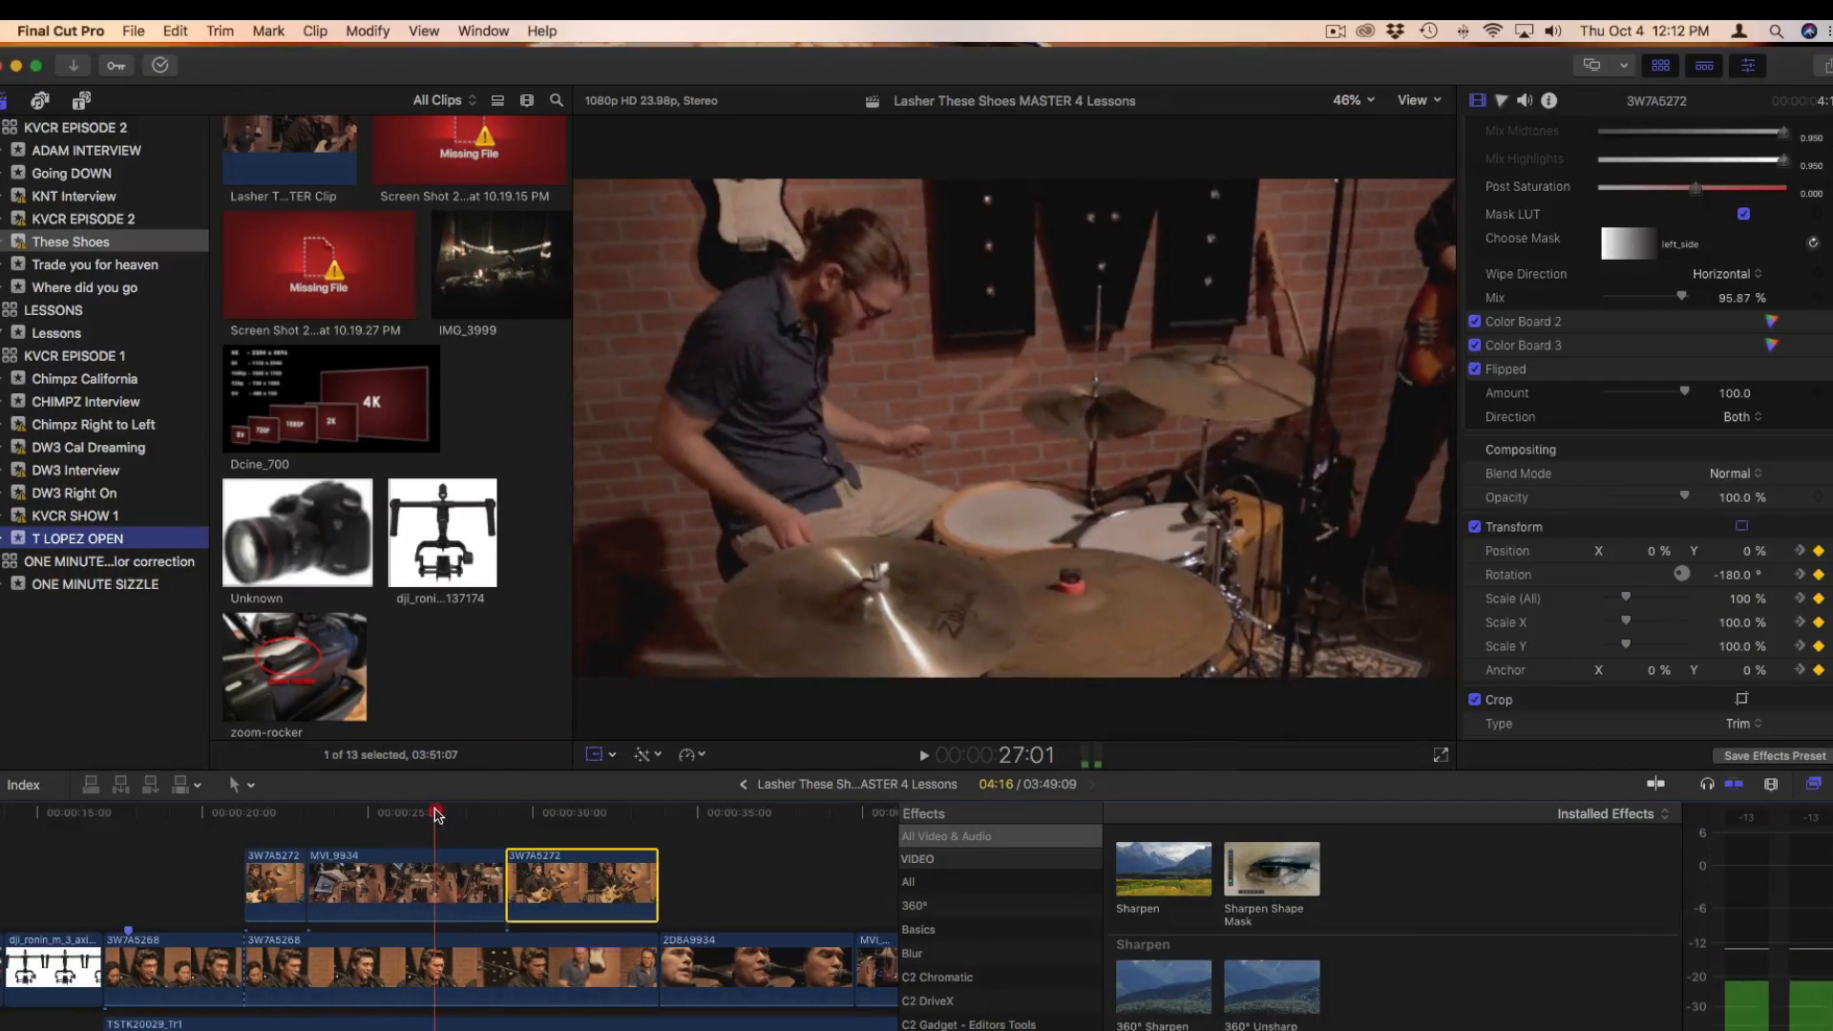
key(space)
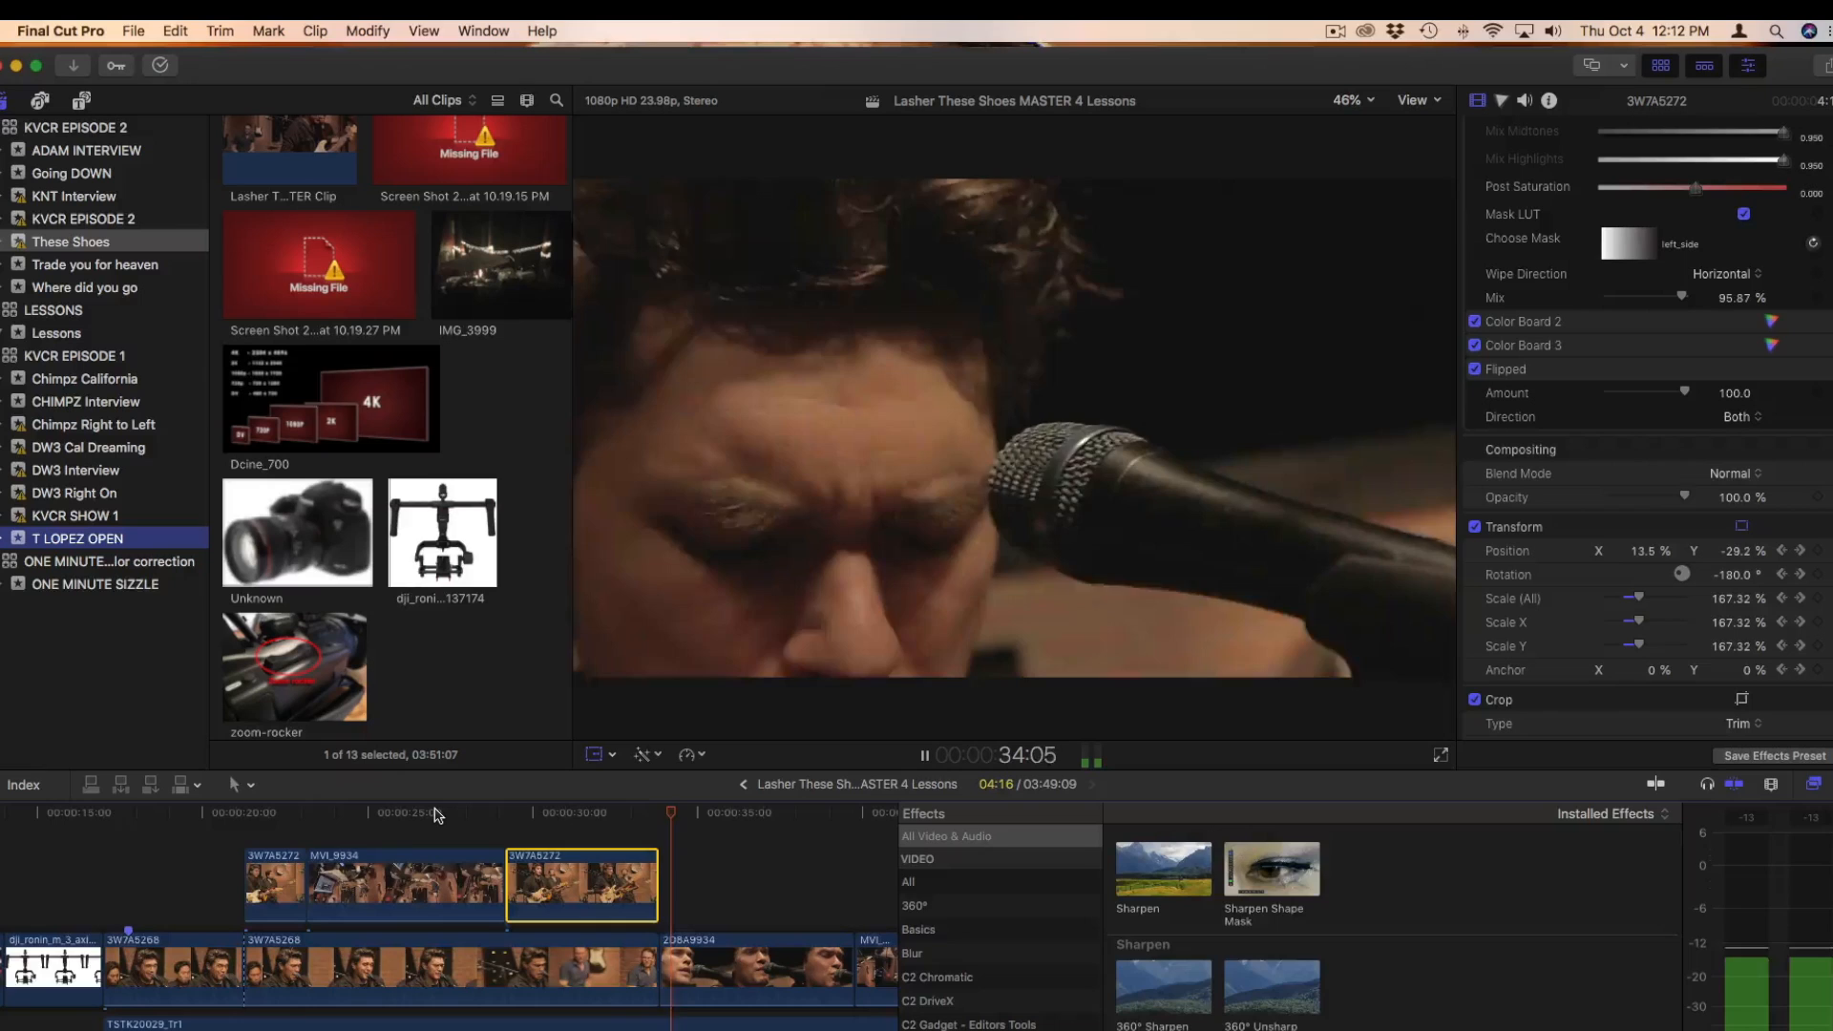
key(space)
drag(435, 814, 592, 827)
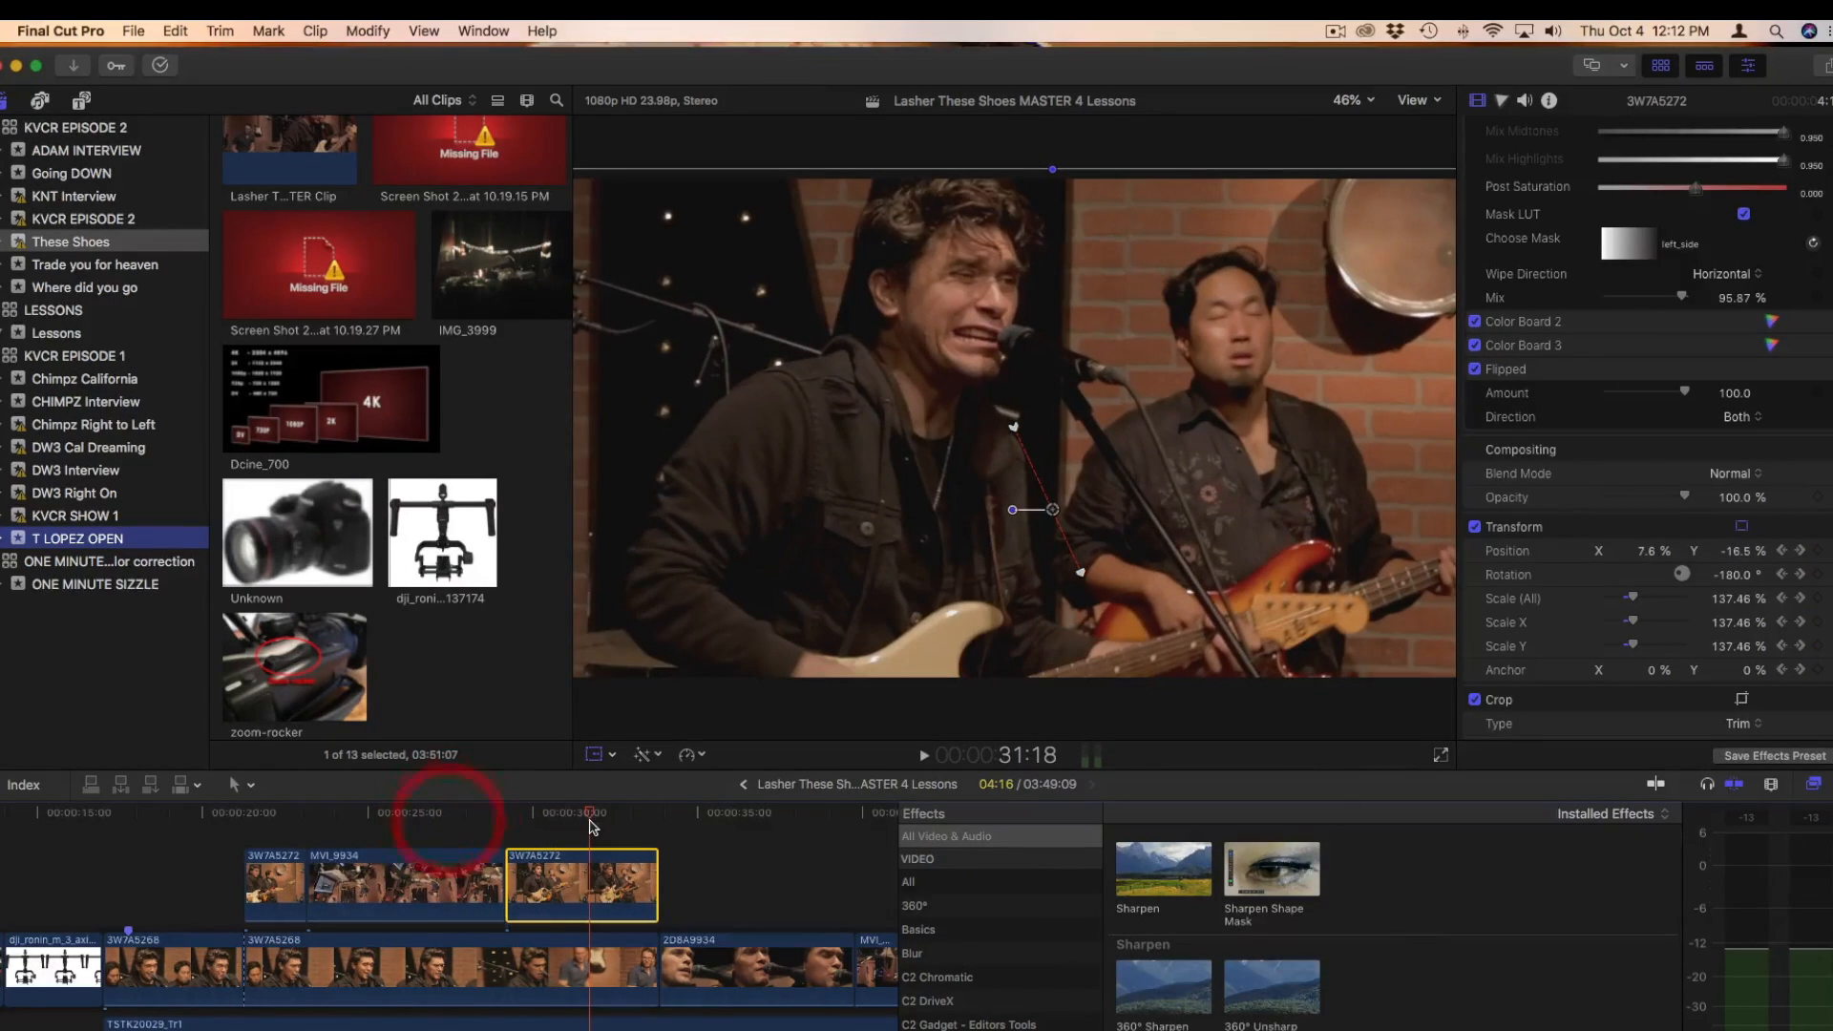
scroll(592, 827, right, 3)
drag(469, 821, 387, 826)
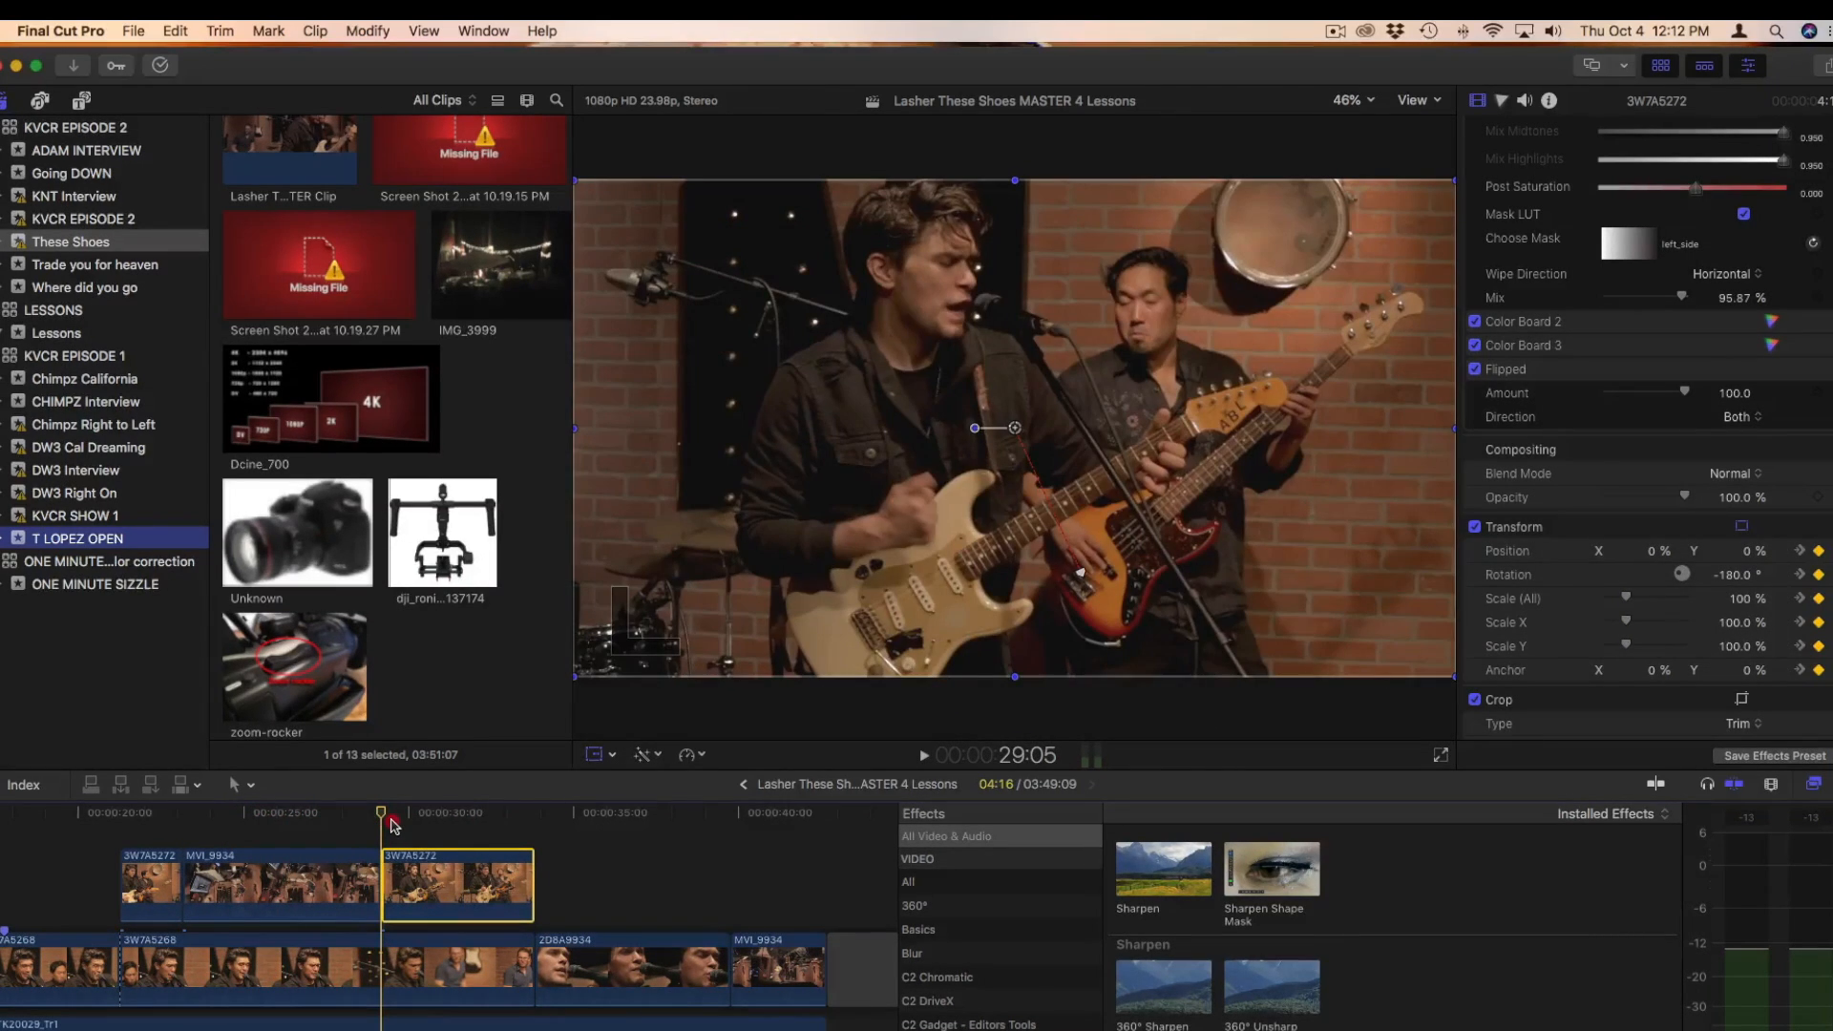
Scrub back and forth across the performance clips in the timeline to review the edit
drag(399, 826, 81, 837)
scroll(81, 836, left, 1)
click(72, 830)
click(36, 818)
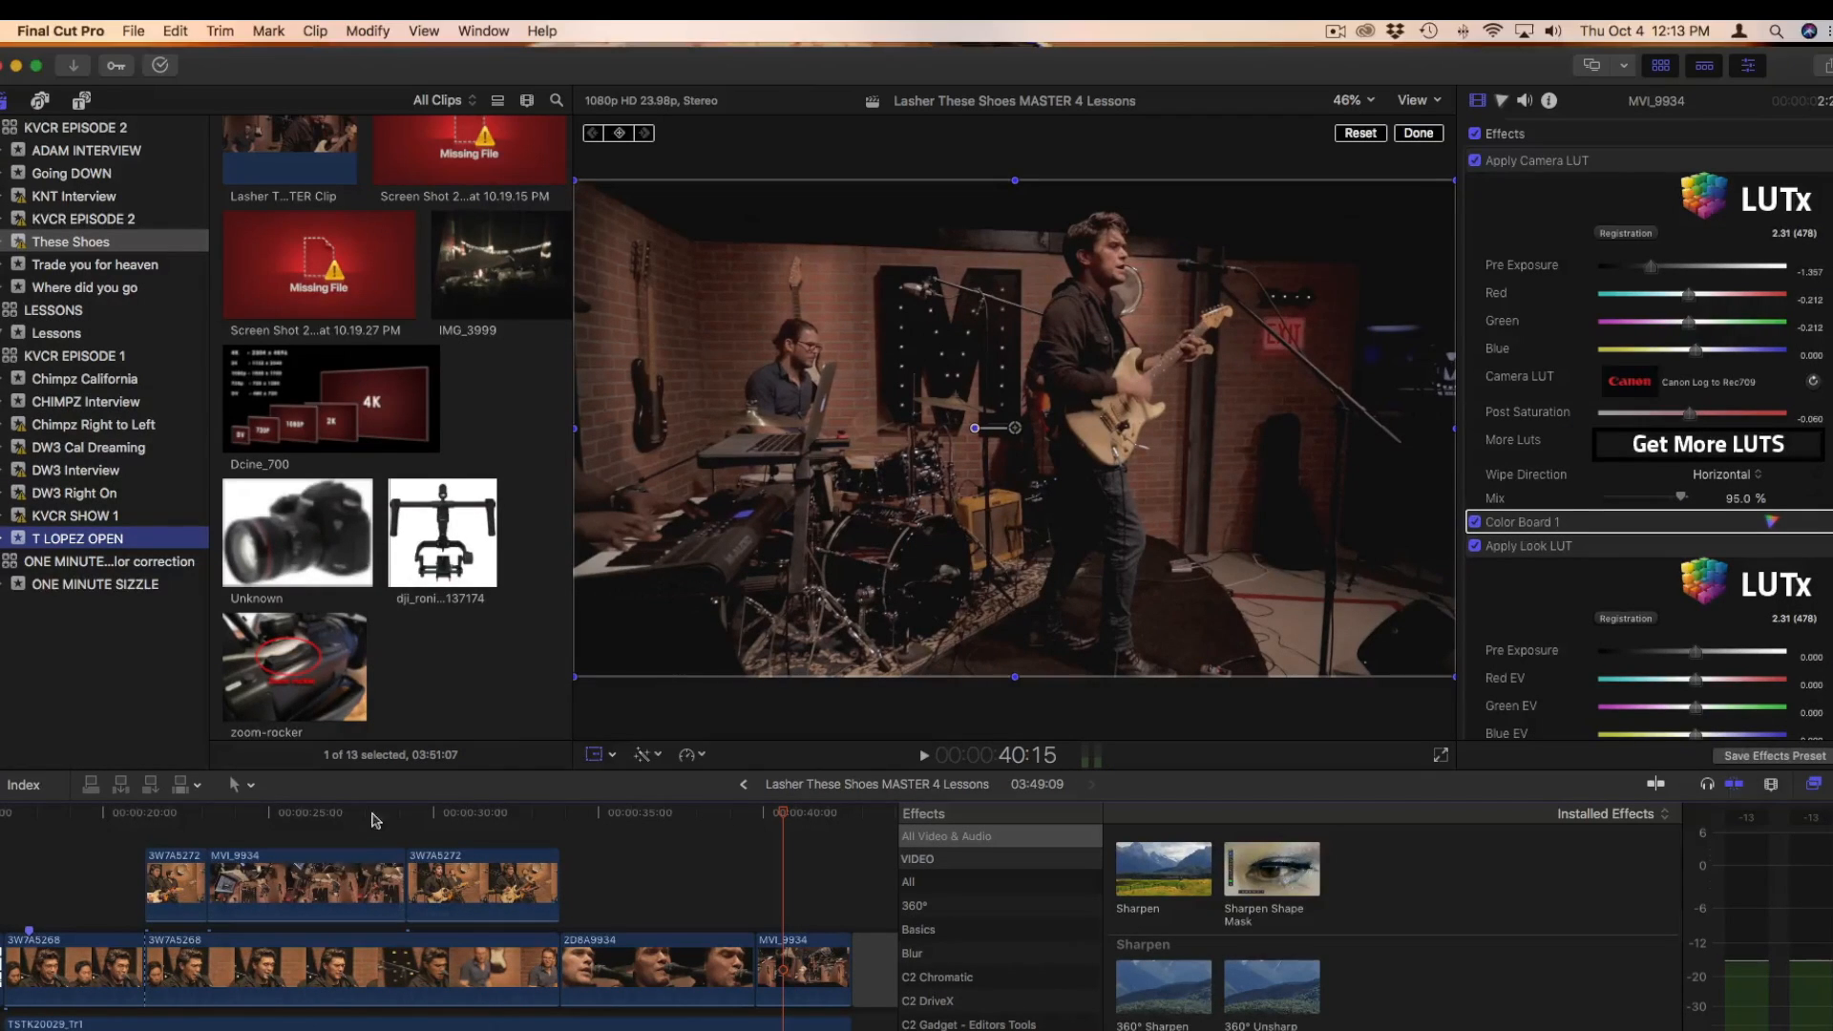
drag(353, 817, 53, 821)
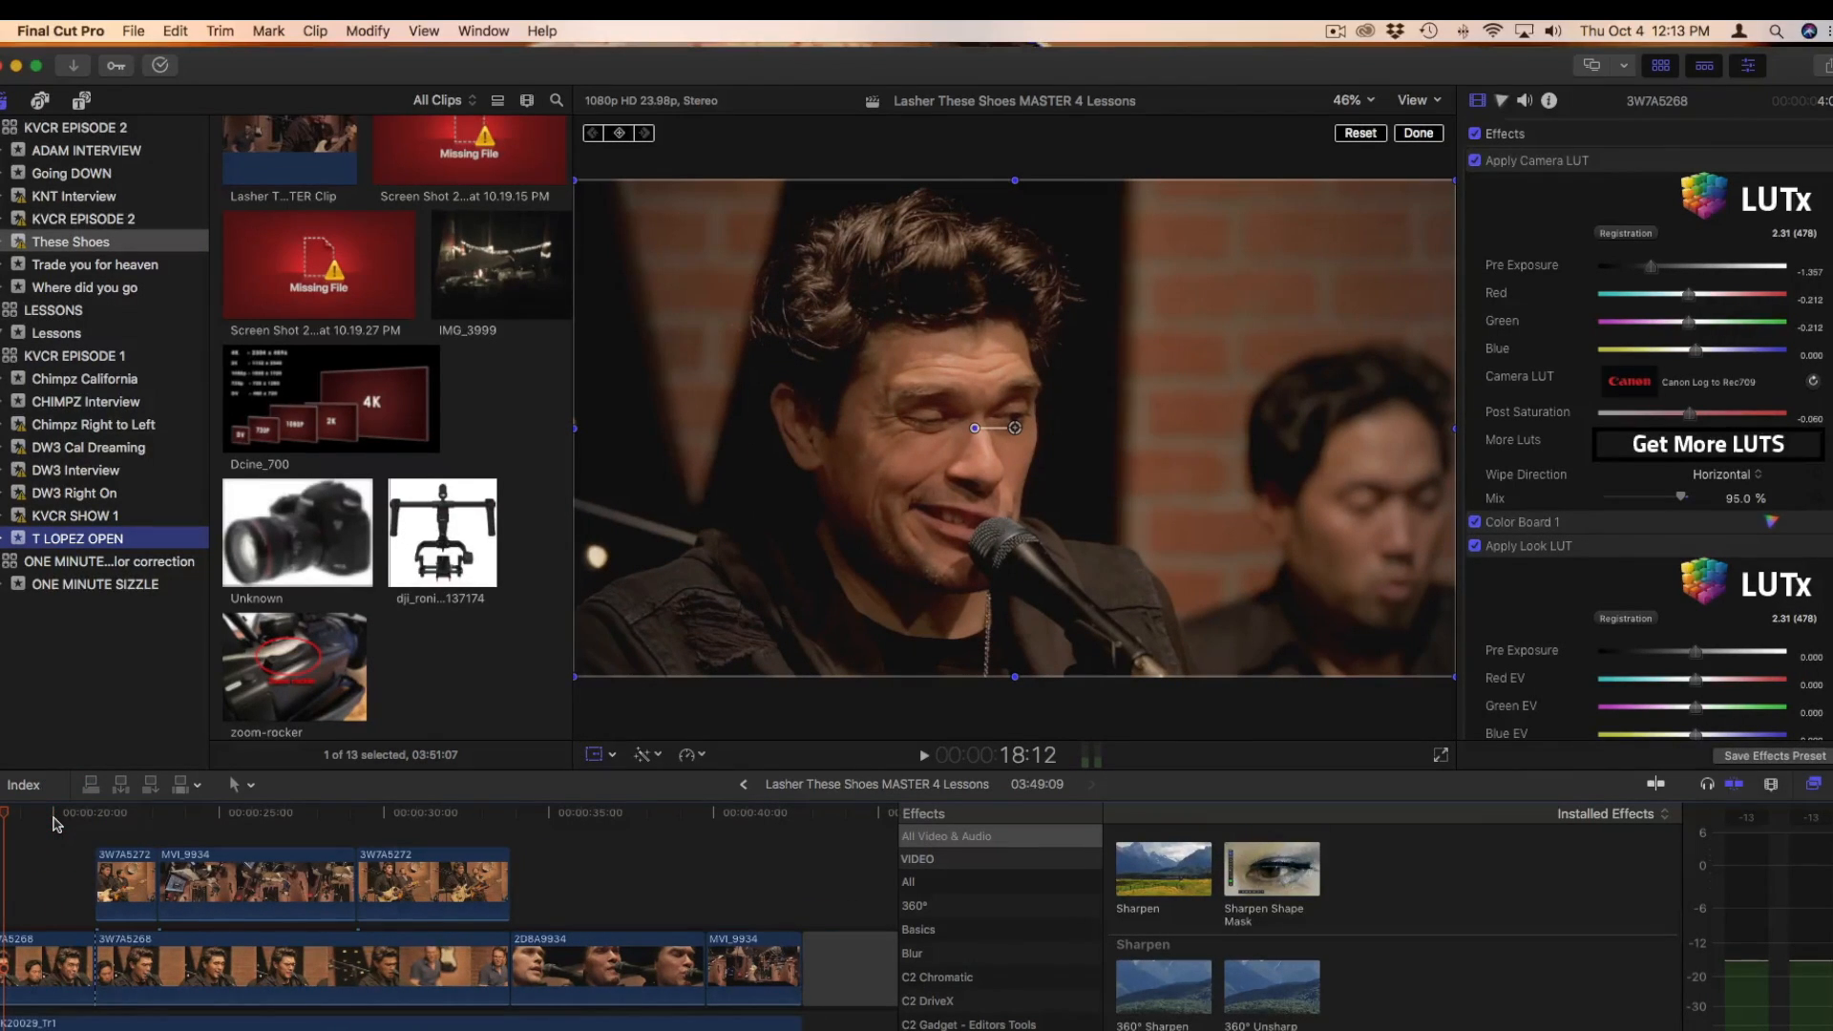
scroll(54, 824, left, 3)
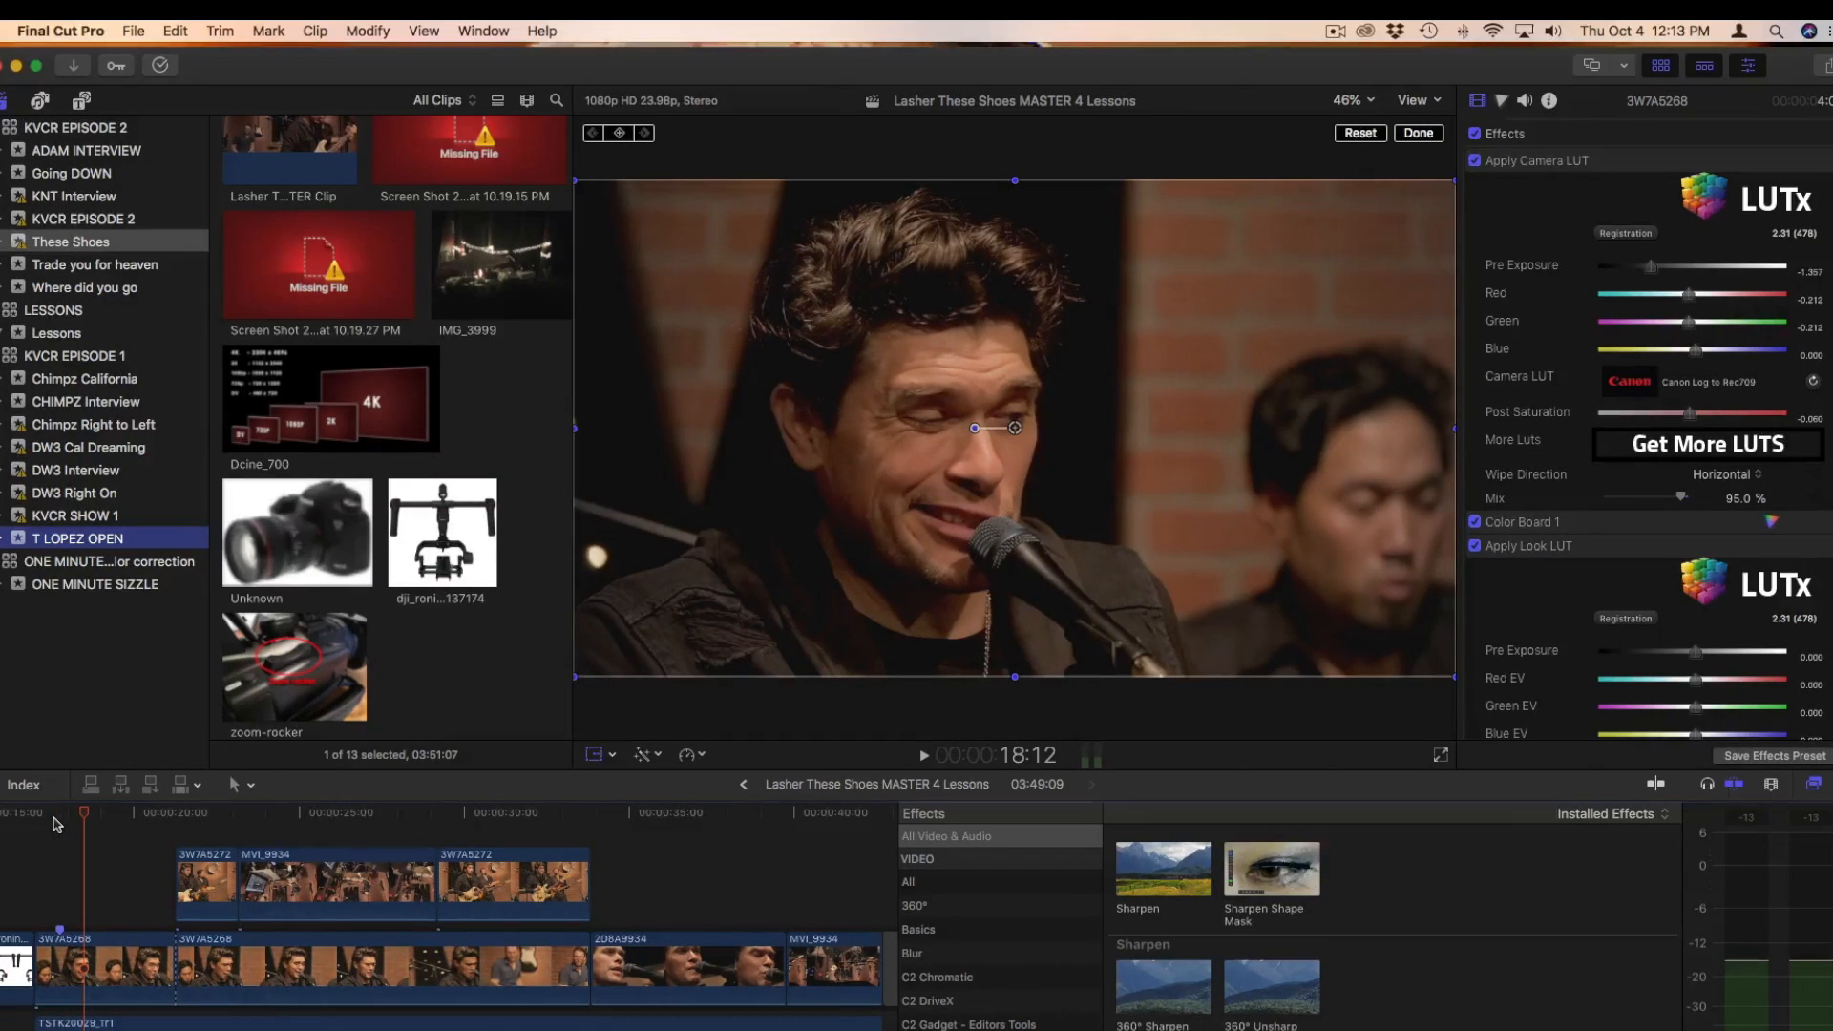
scroll(53, 824, left, 2)
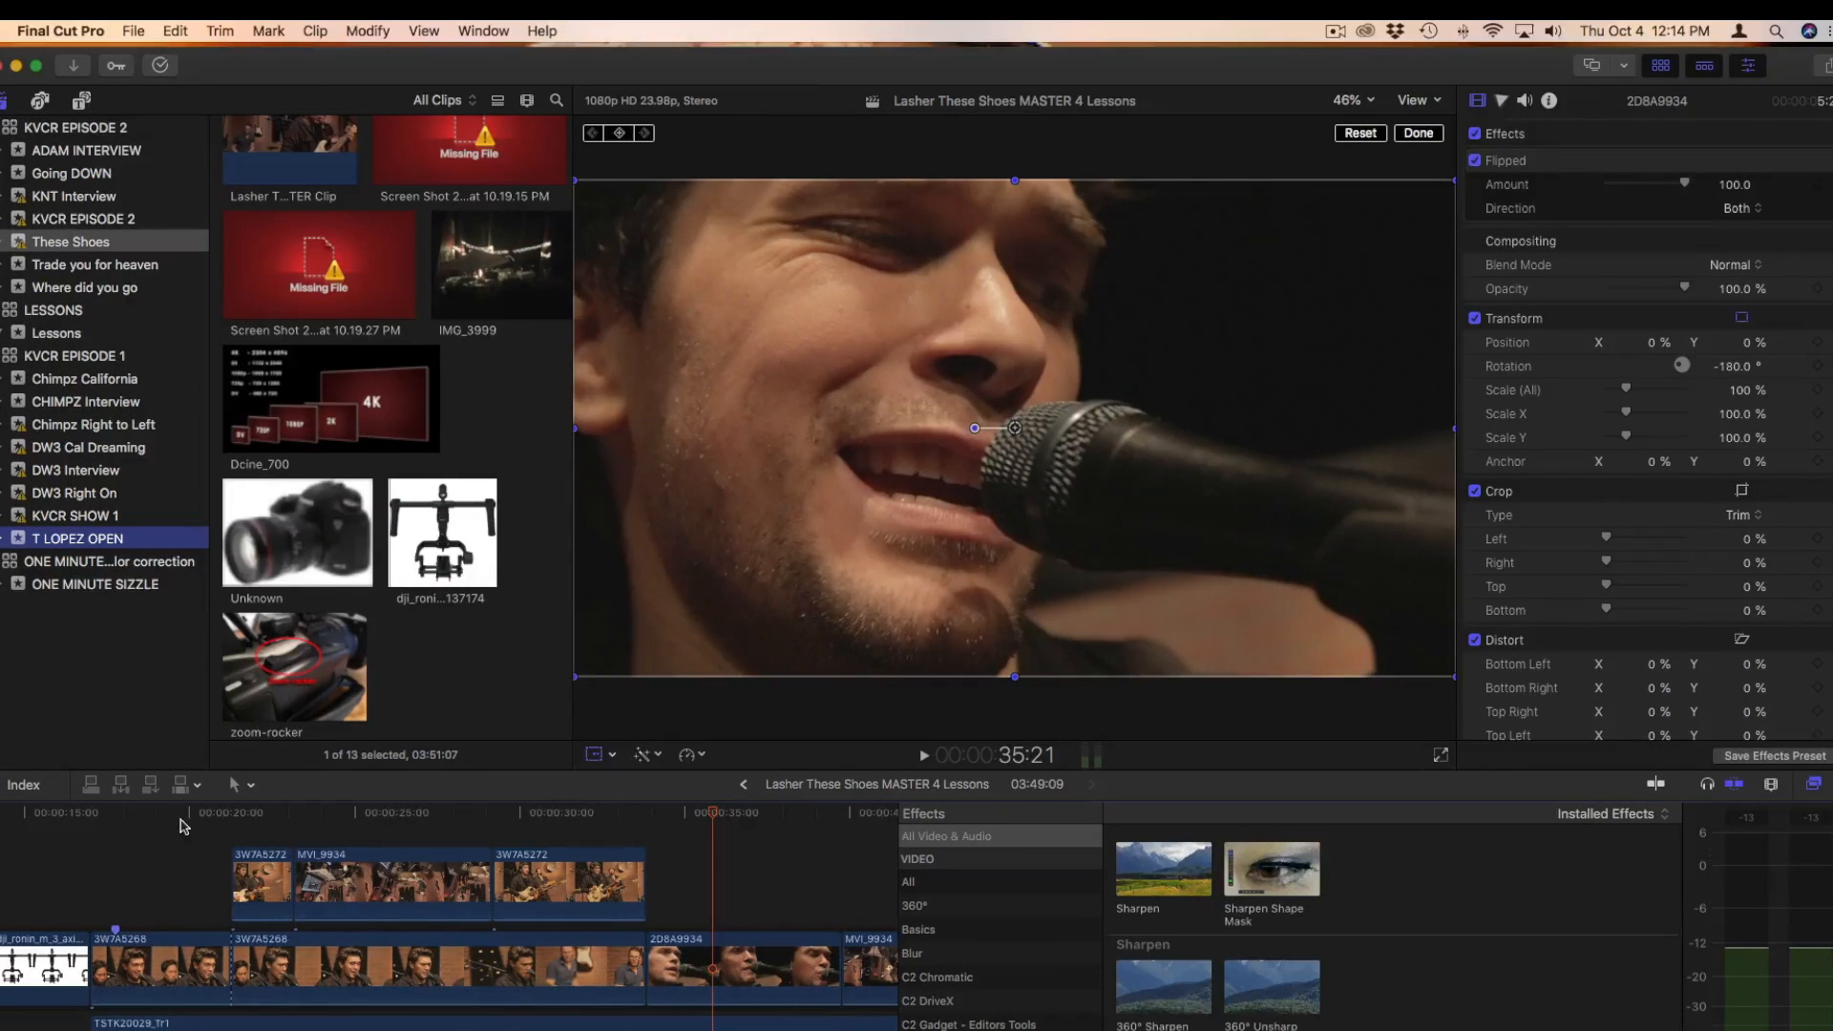
Return to the sequence start, exit the Transform controls and examine the Dcine_700 resolution chart
key(Home)
click(1417, 133)
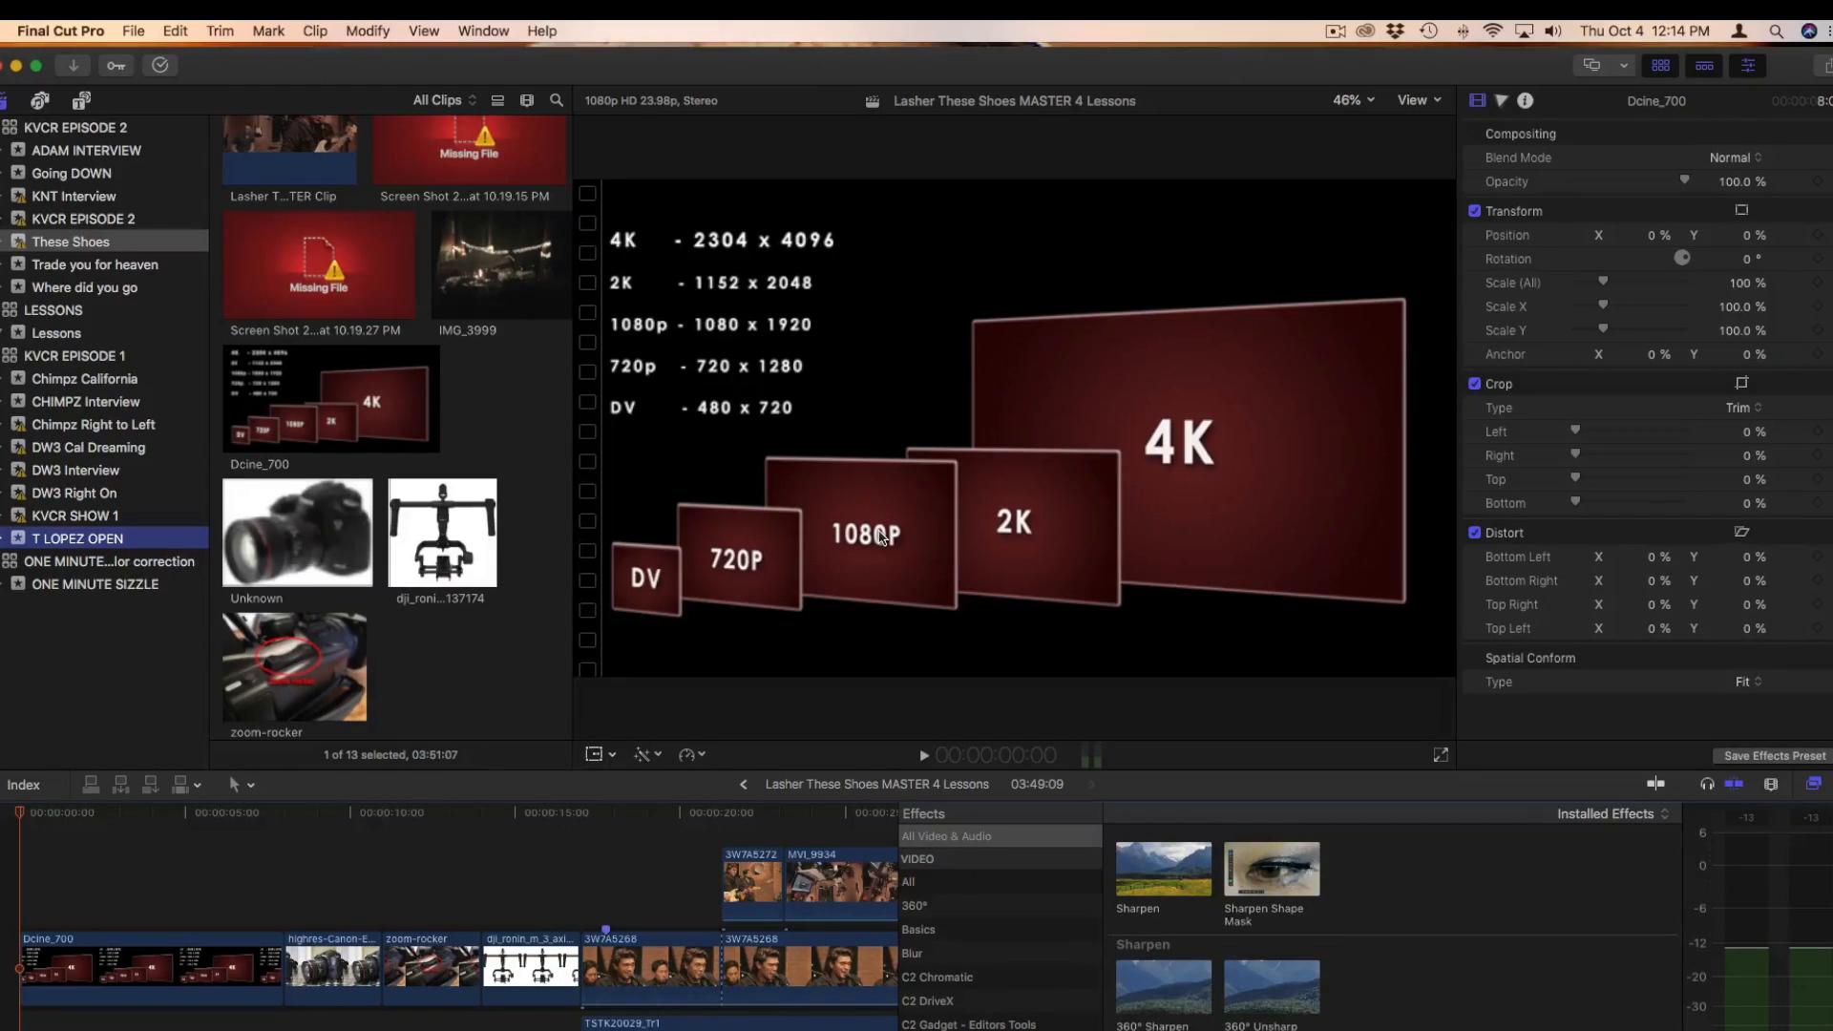
click(506, 838)
drag(288, 818, 229, 818)
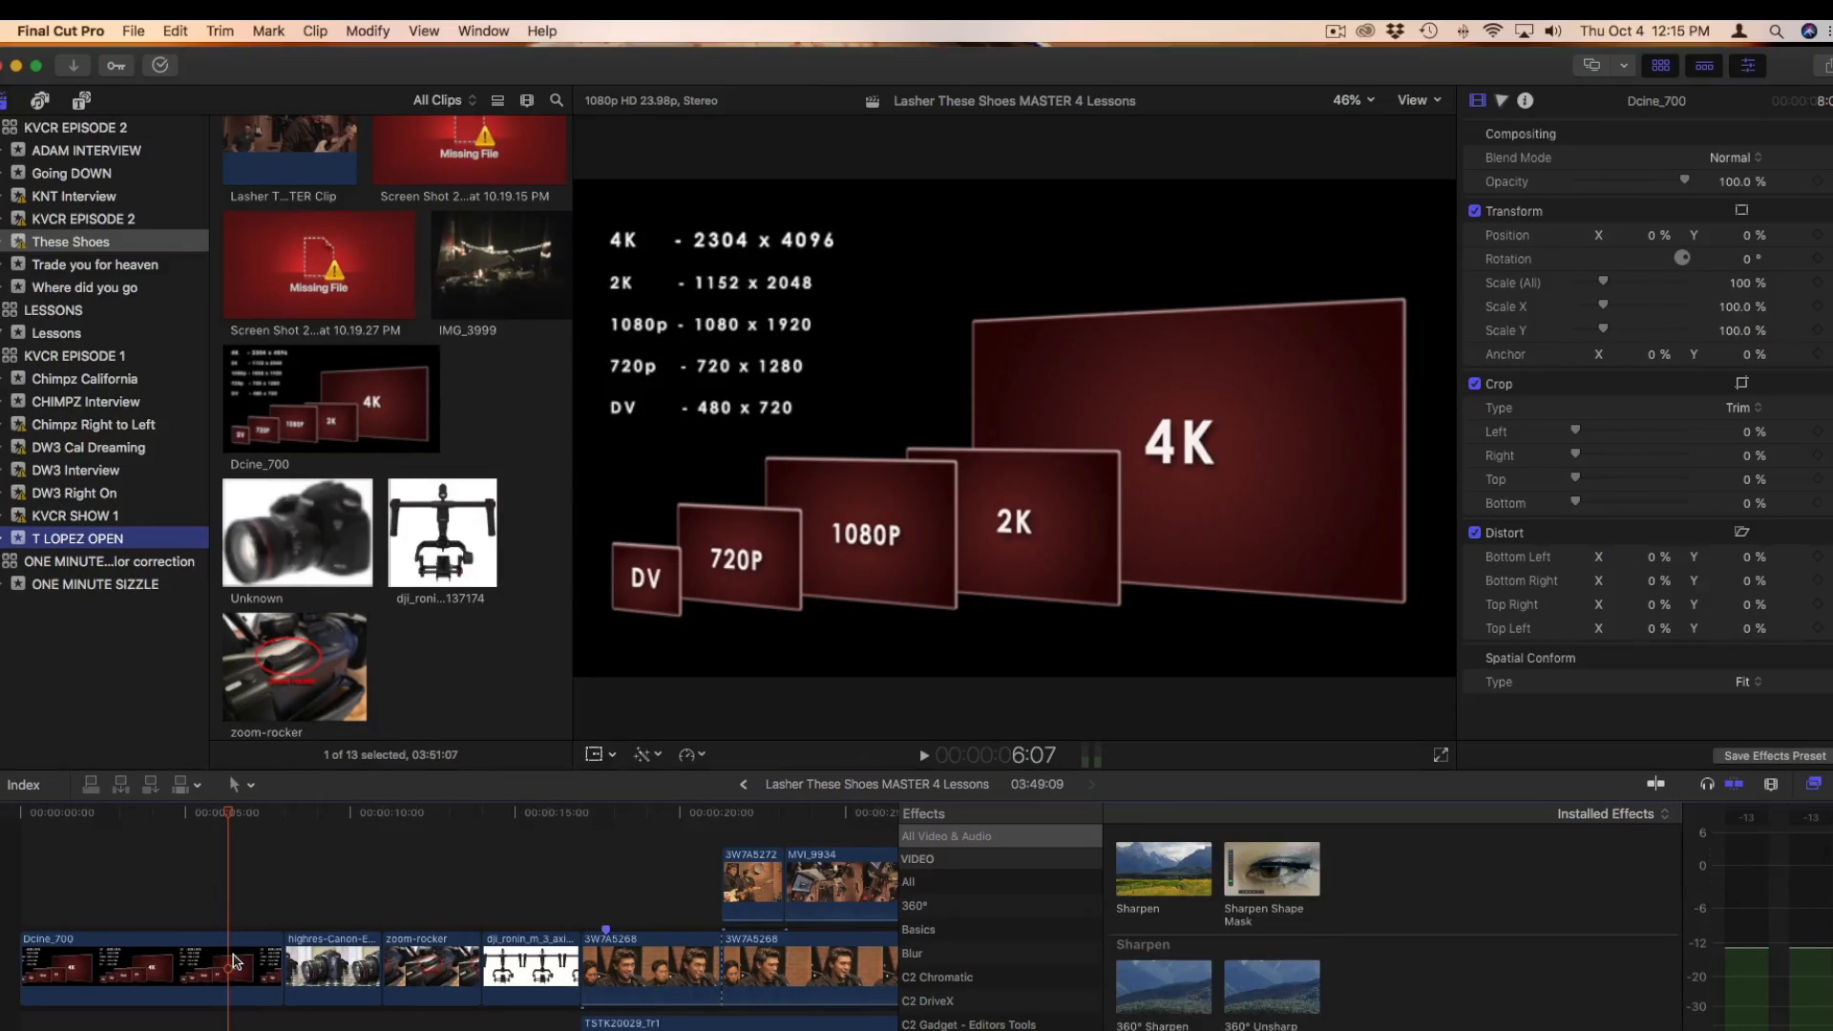
At MVI_9934's end keyframe, set Scale (All) to 282% and shift the frame to about X 46.2%, Y -15.1%, closing the Transform controls
scroll(235, 961, right, 2)
scroll(236, 961, right, 10)
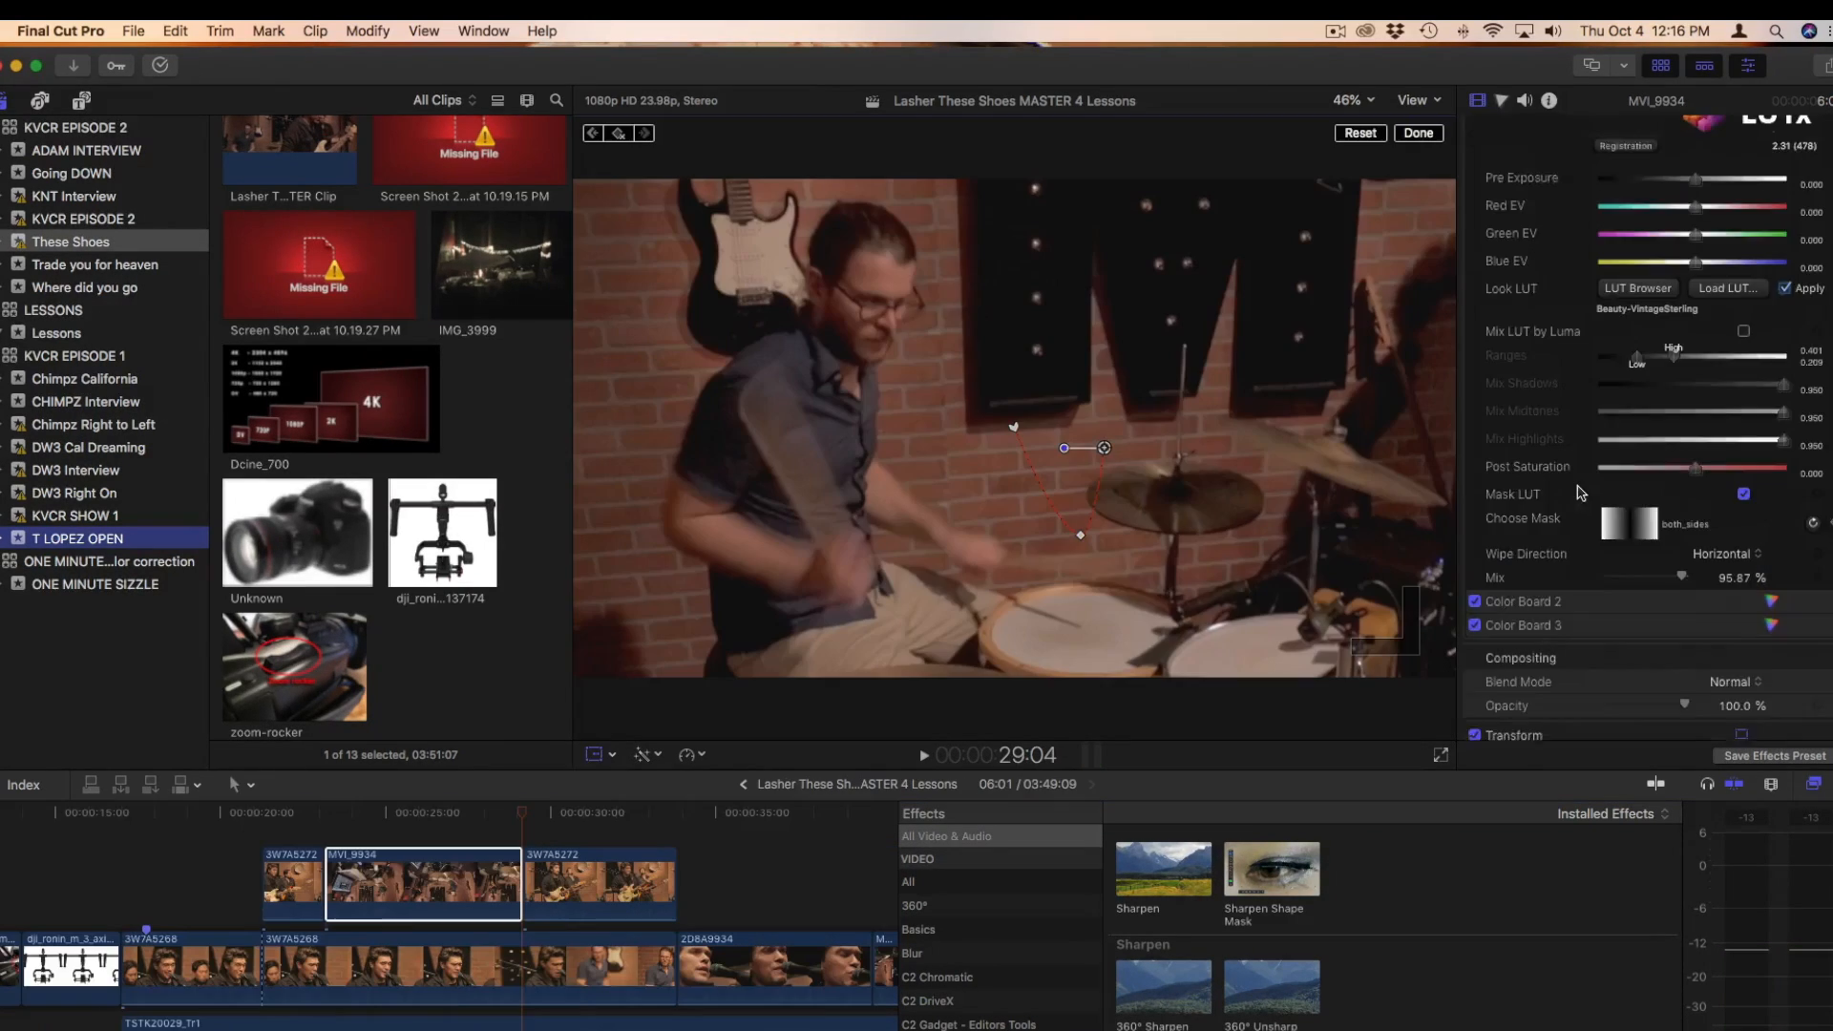
scroll(1576, 492, up, 5)
scroll(1577, 492, down, 15)
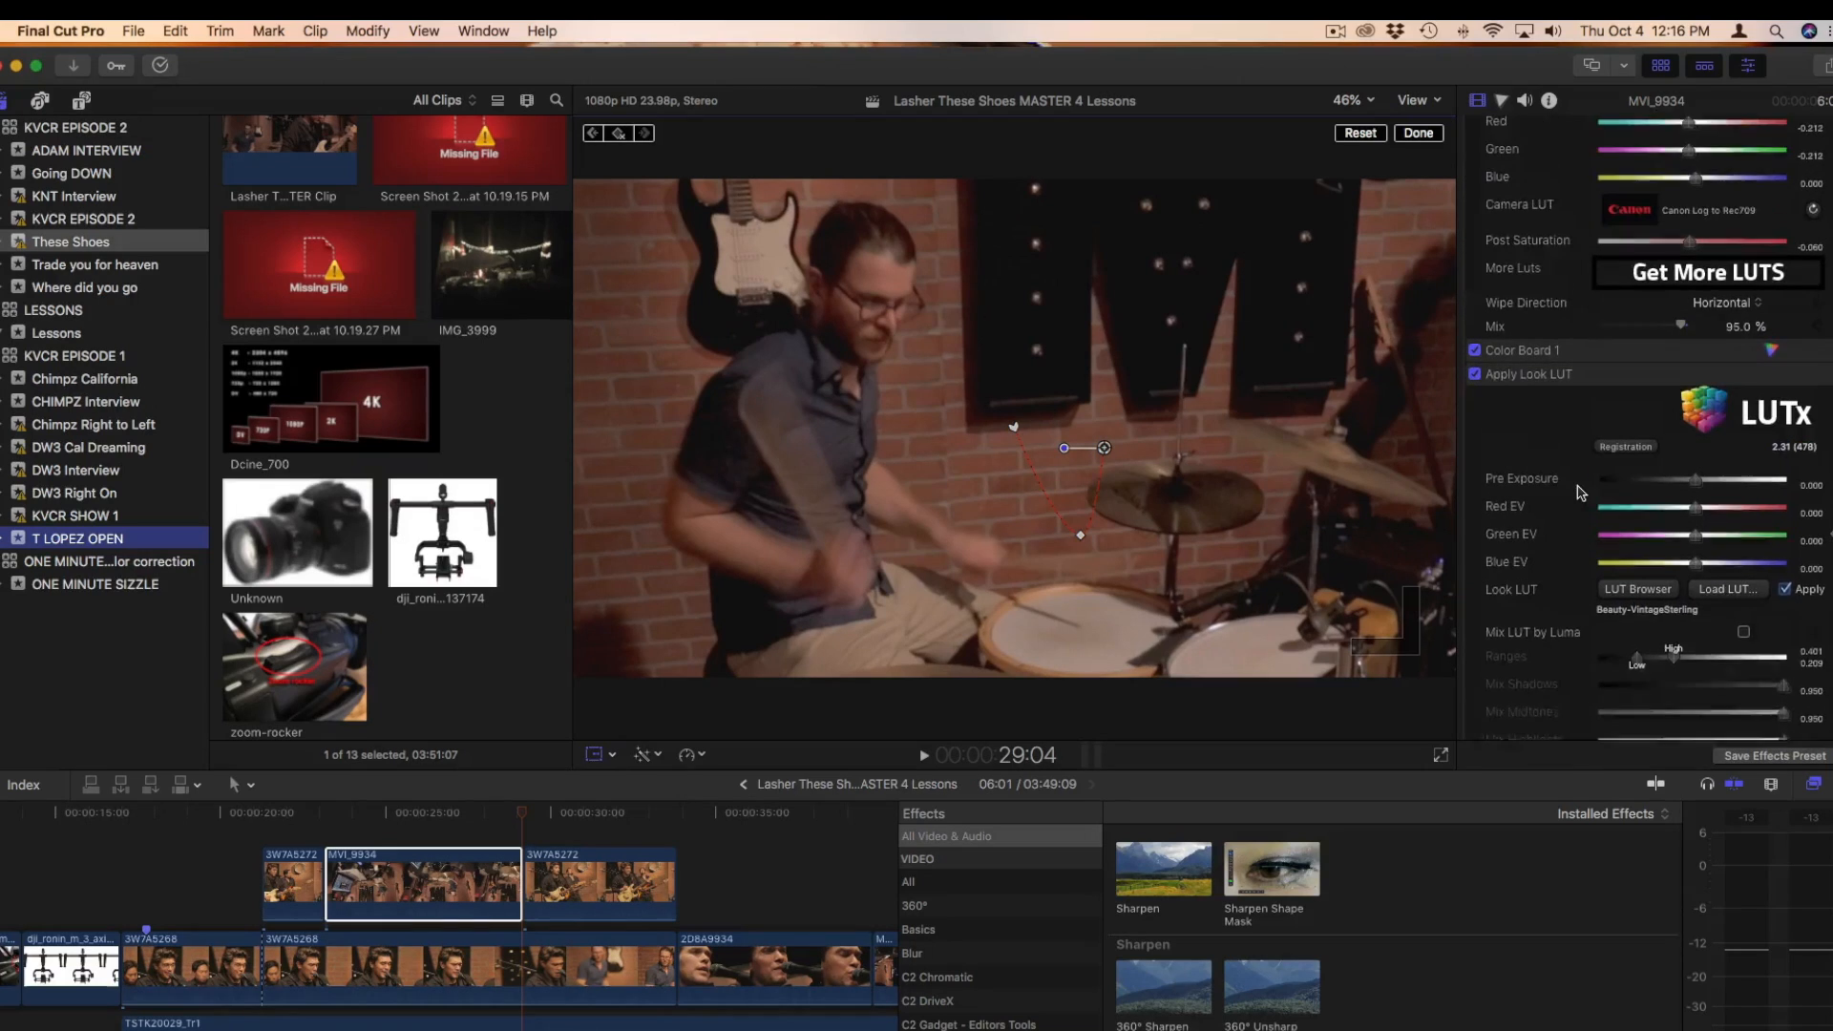
scroll(1577, 492, down, 6)
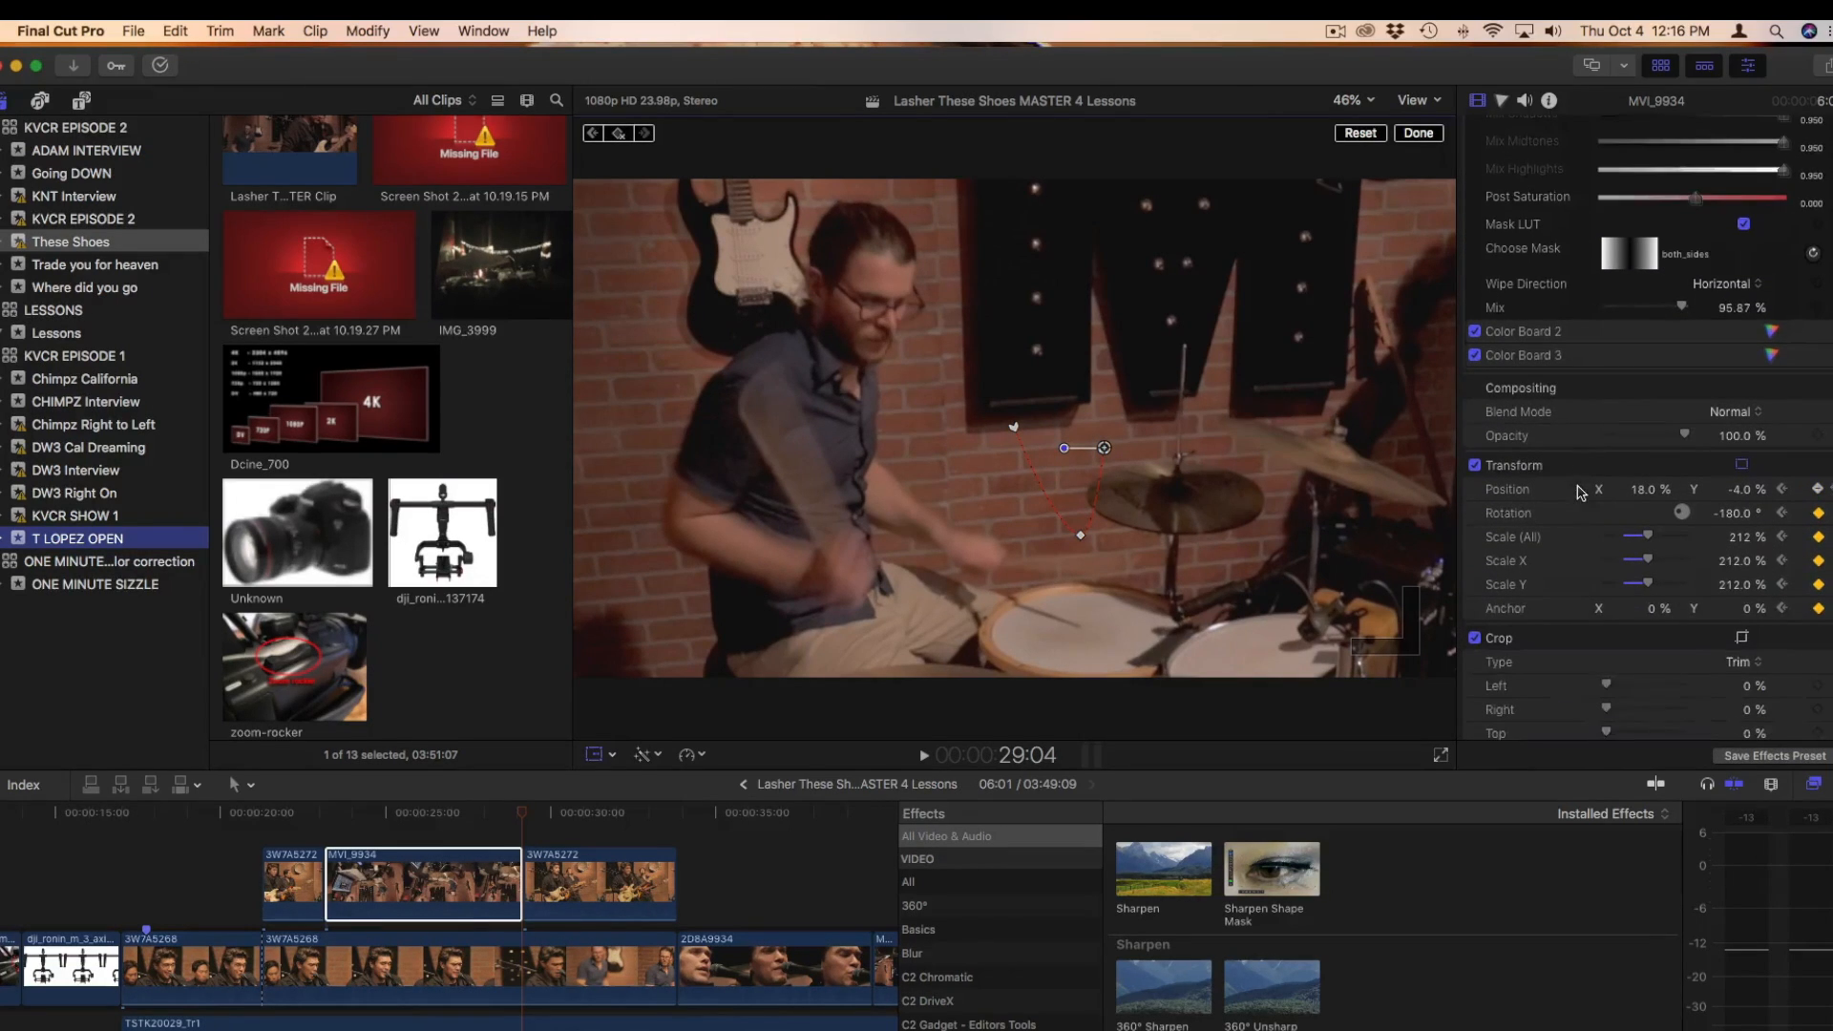
mouse_move(1745, 541)
mouse_down()
mouse_move(1774, 533)
mouse_move(1741, 536)
mouse_up()
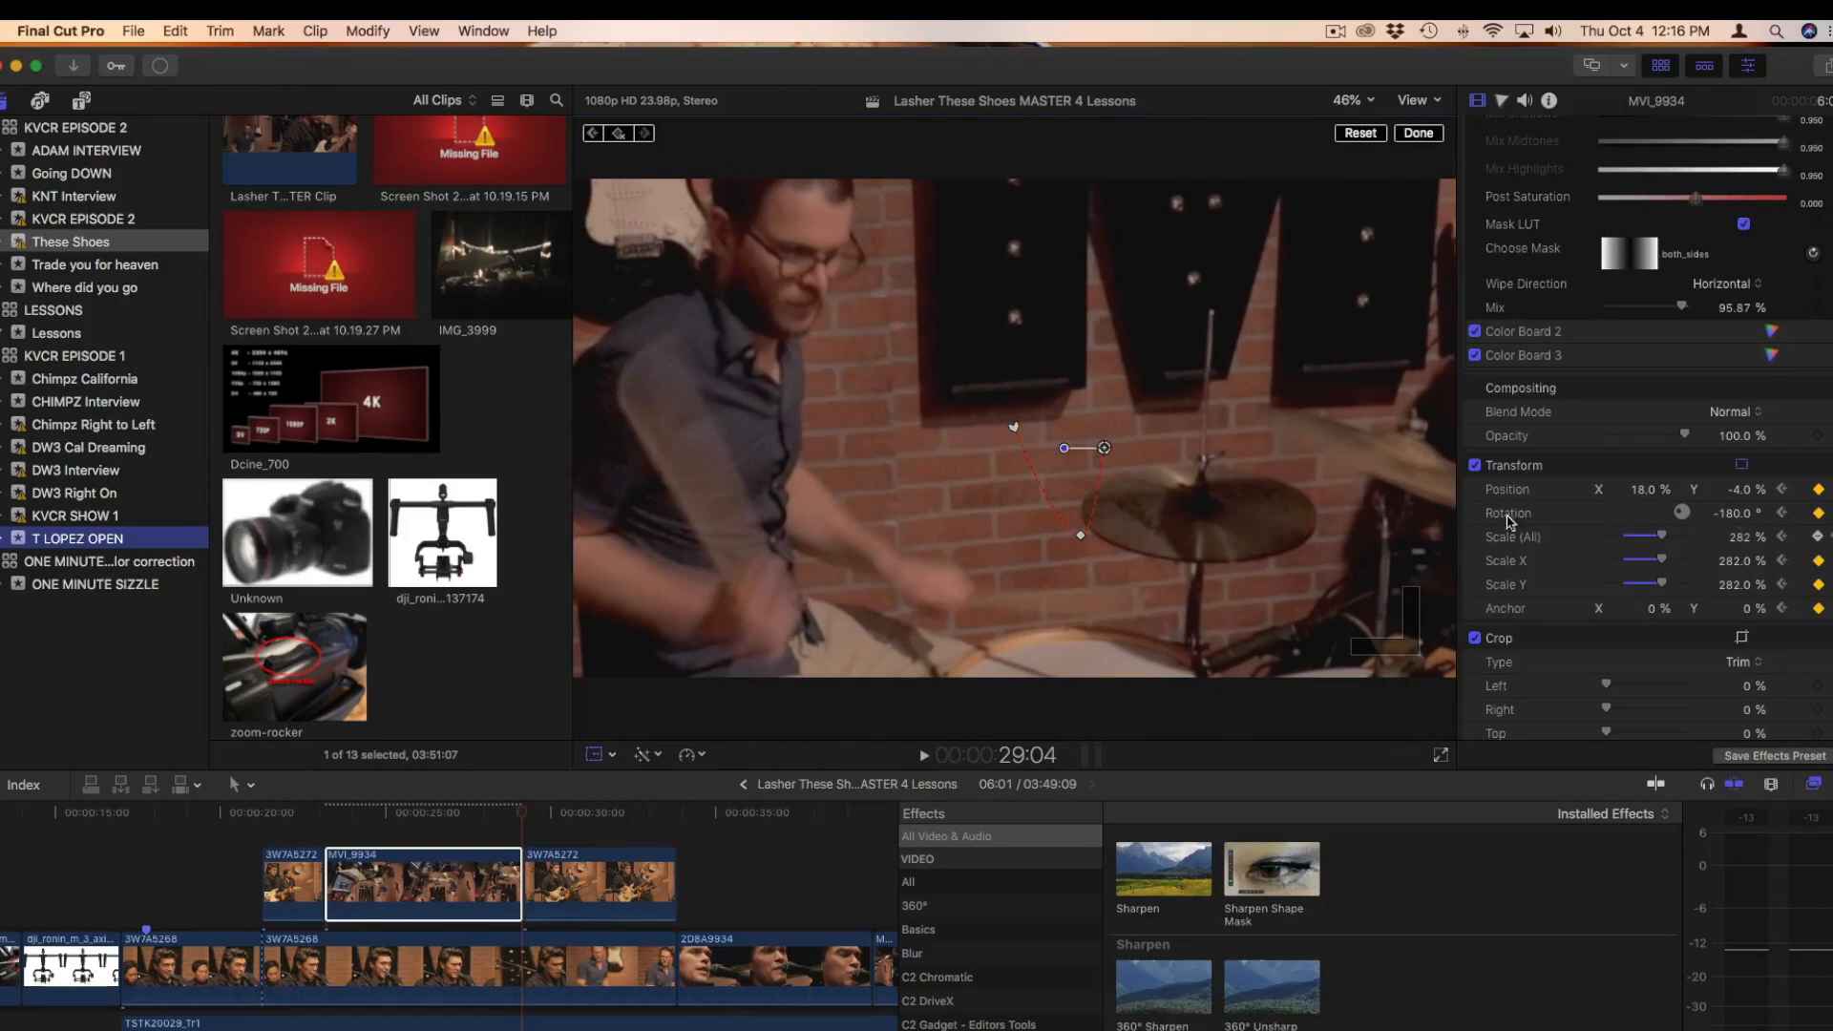
drag(1103, 448, 1246, 504)
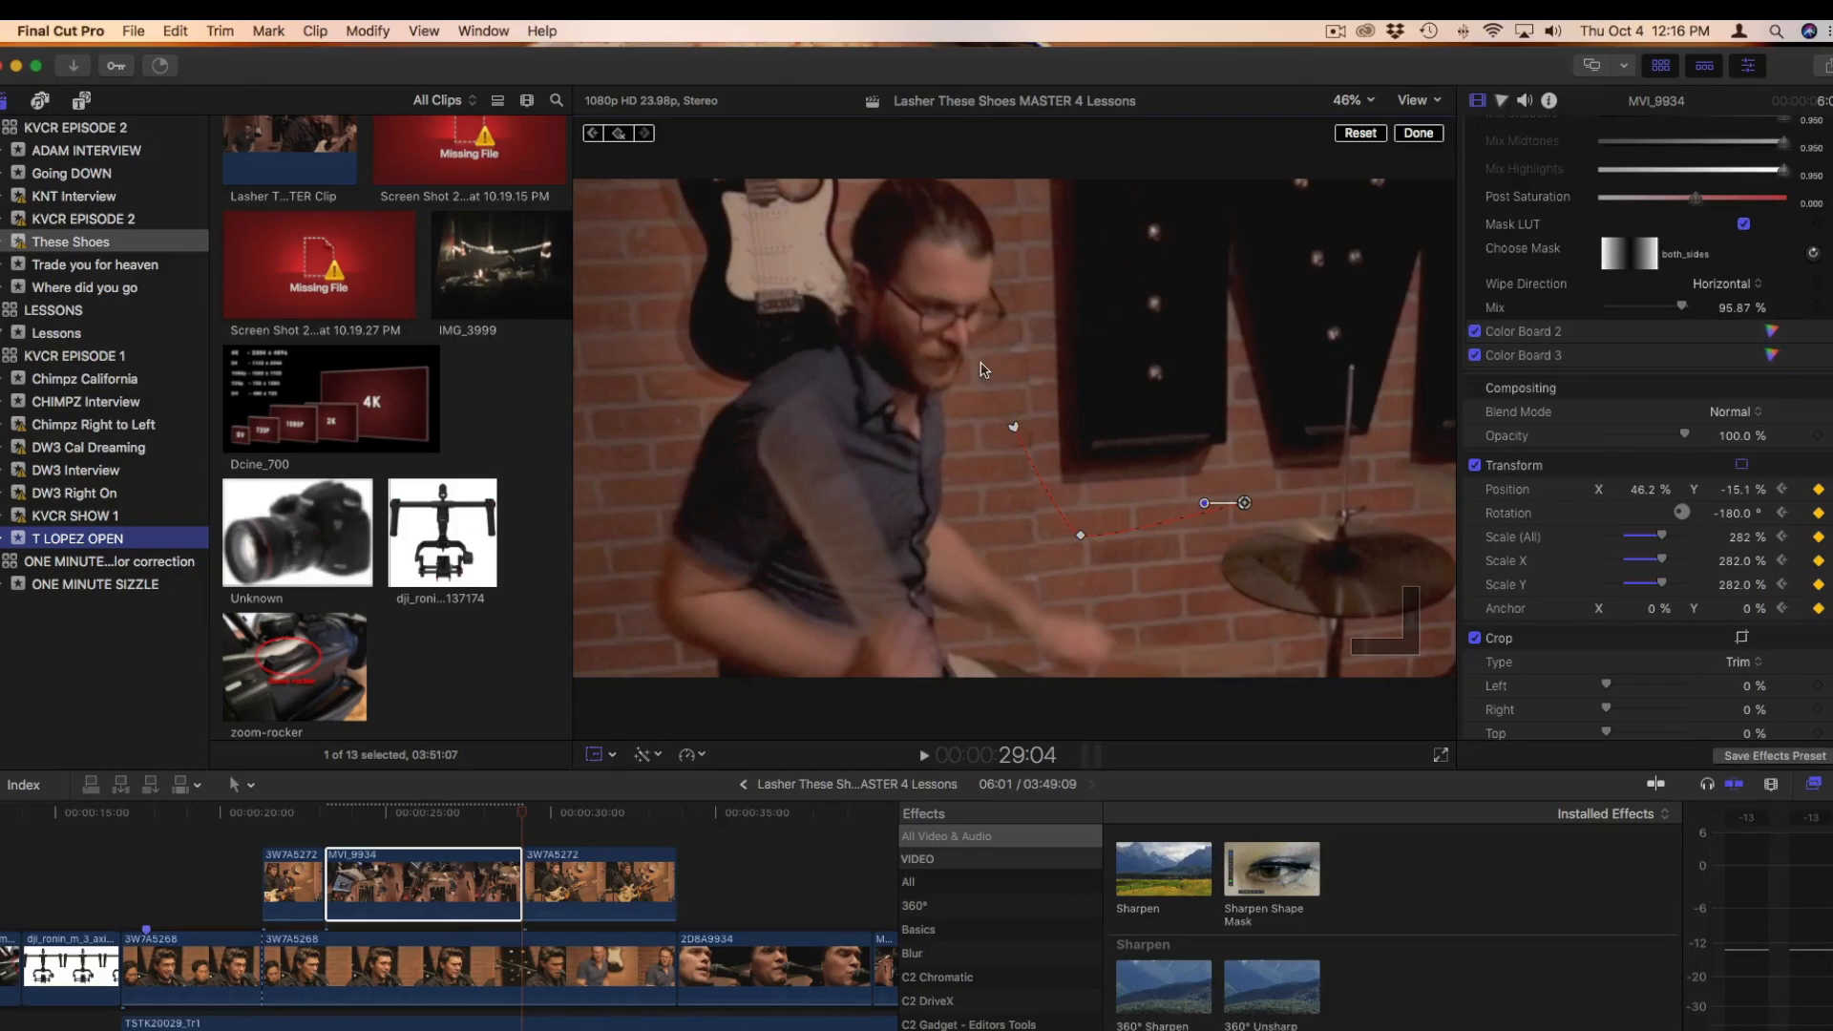
click(1419, 133)
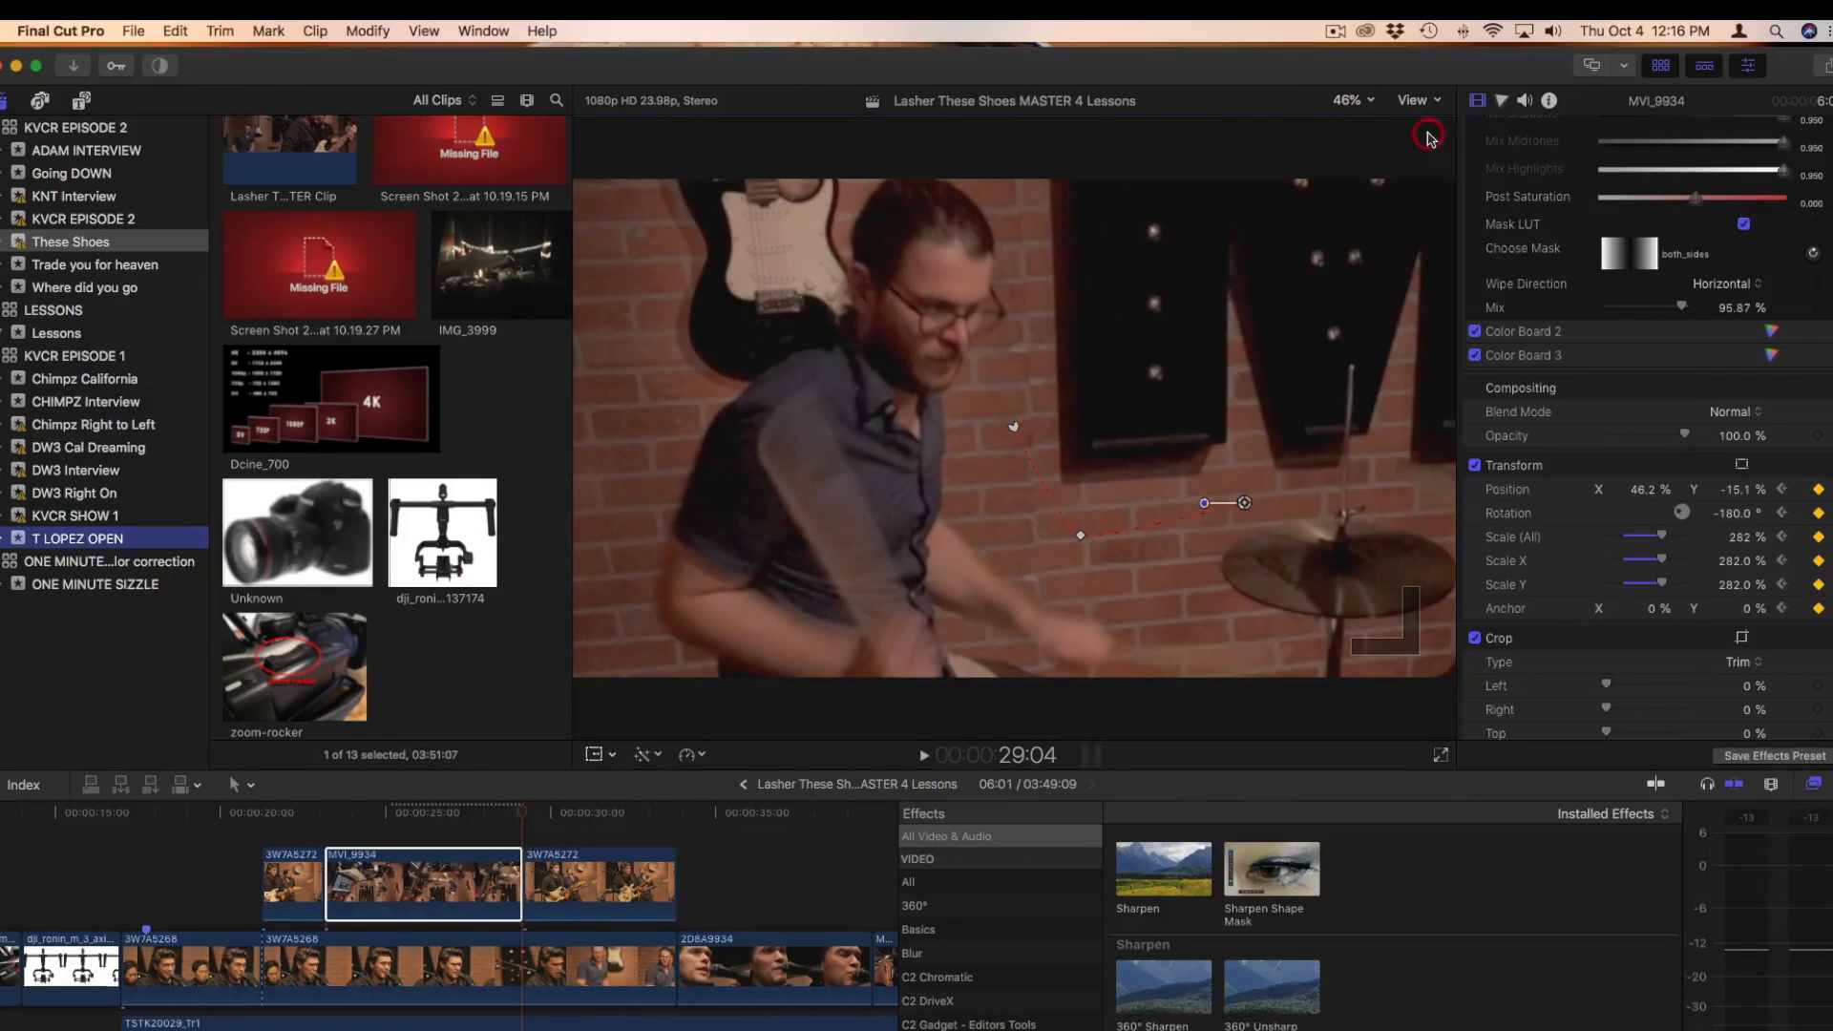
Go back to the Dcine_700 resolution chart at 4:18 to compare frame sizes
scroll(258, 845, left, 5)
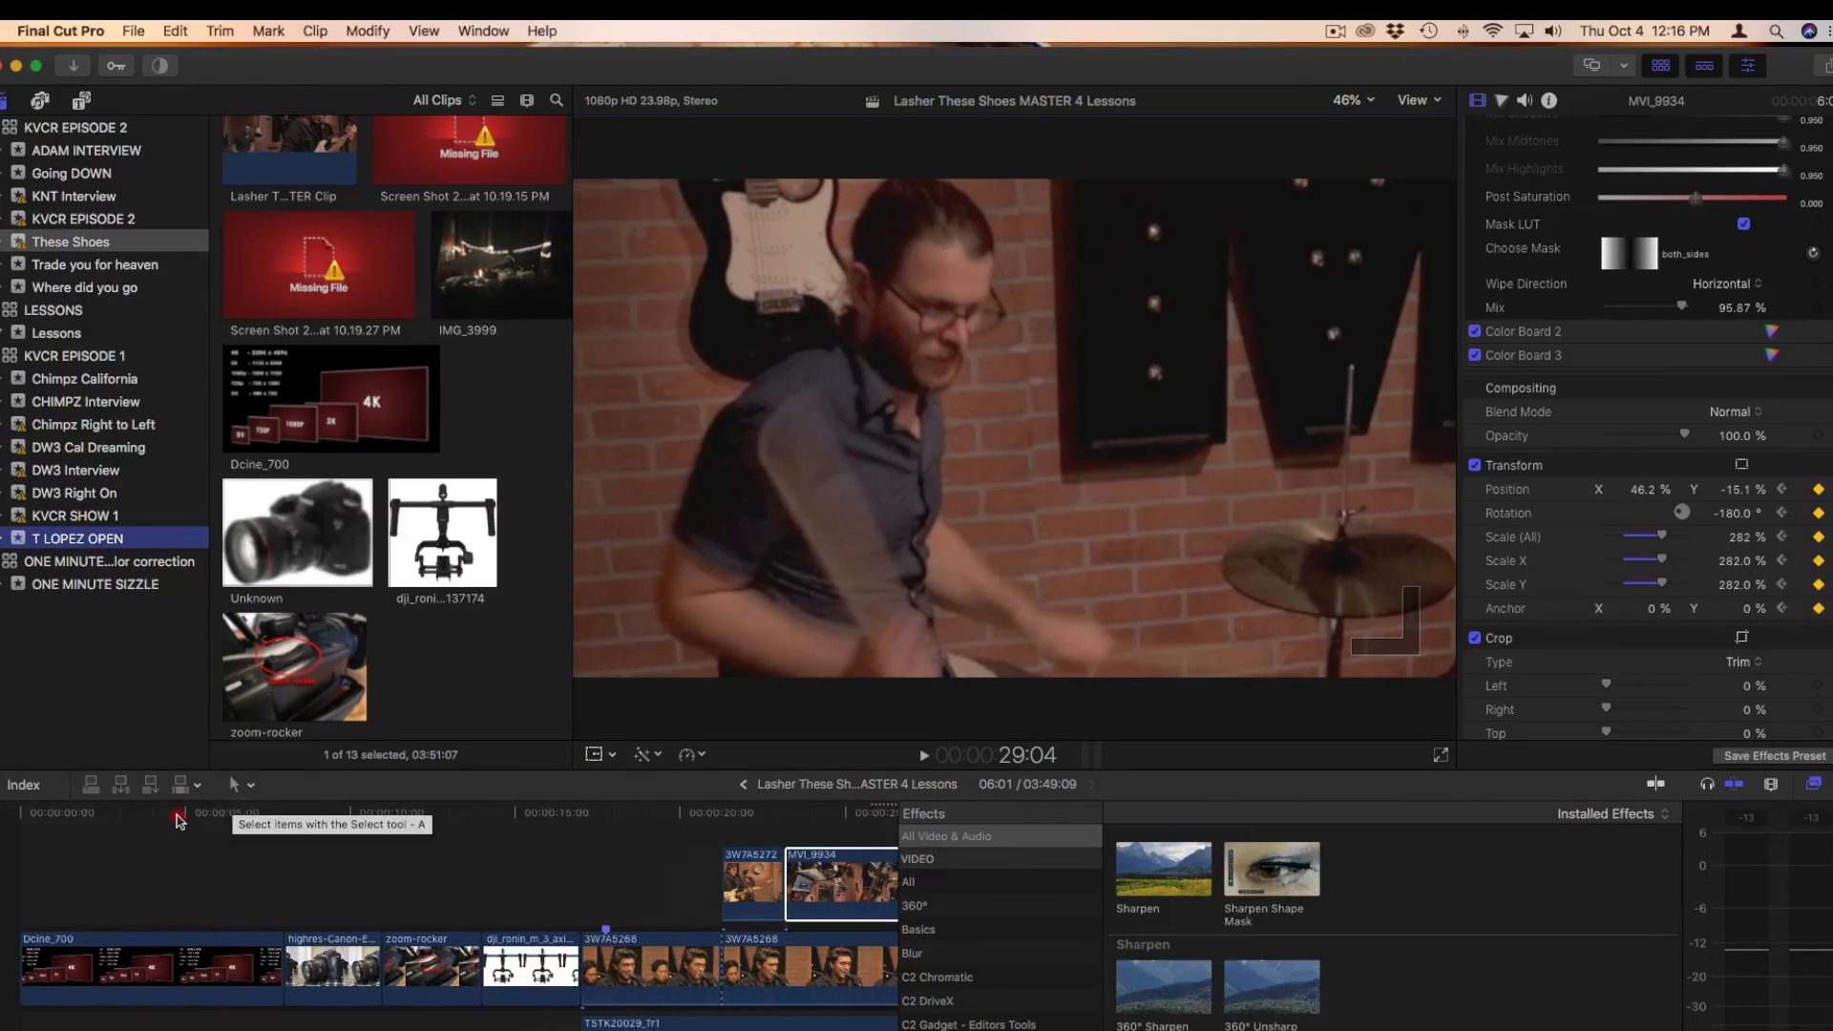
click(178, 816)
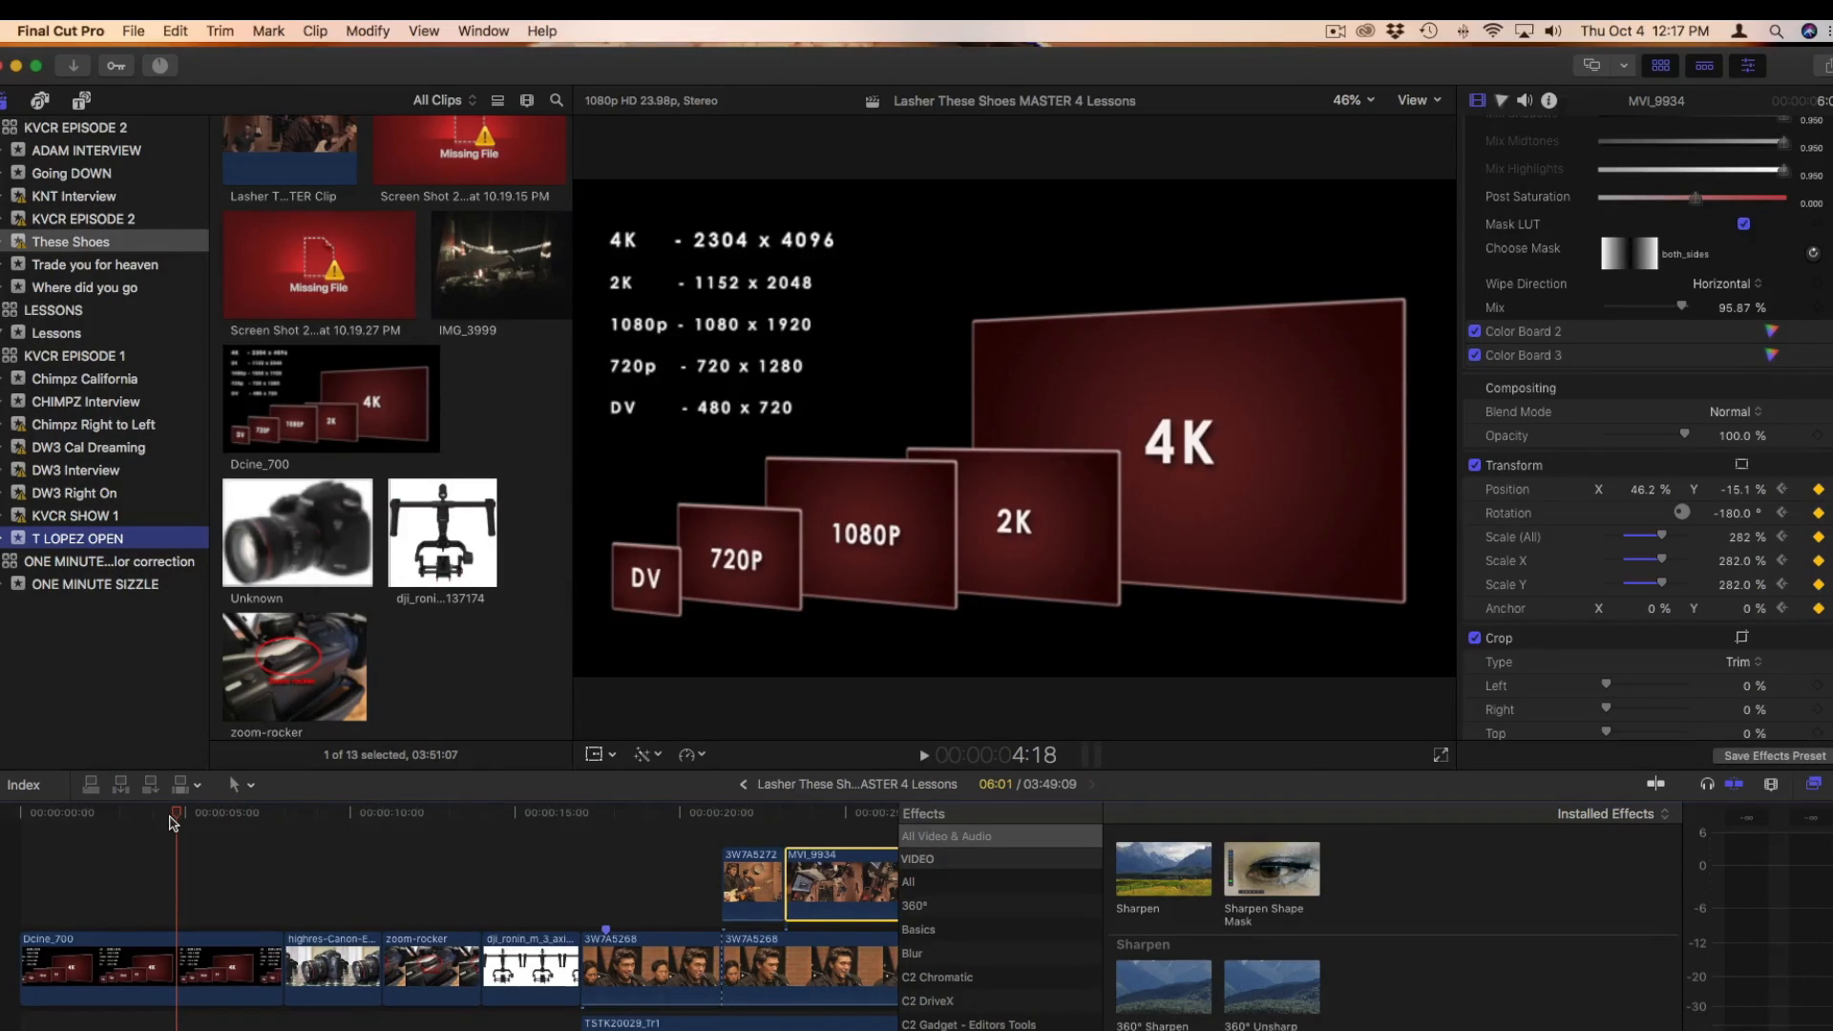
scroll(172, 823, right, 1)
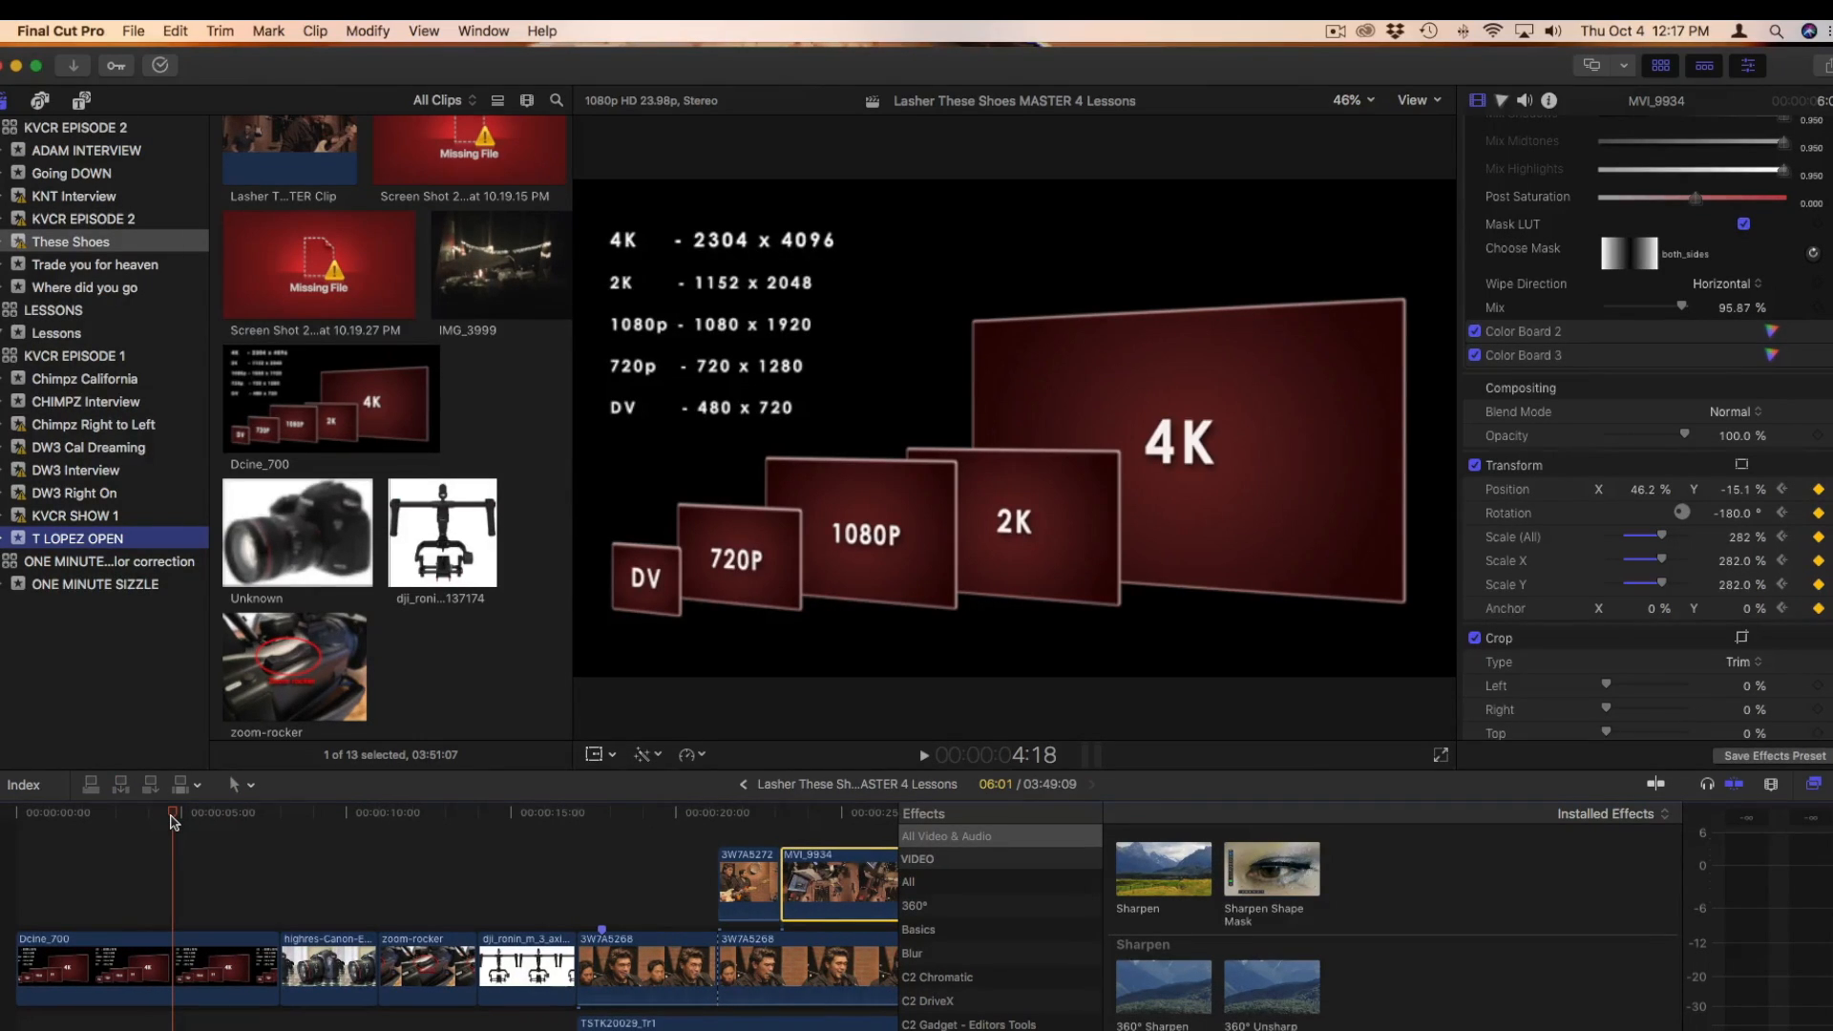